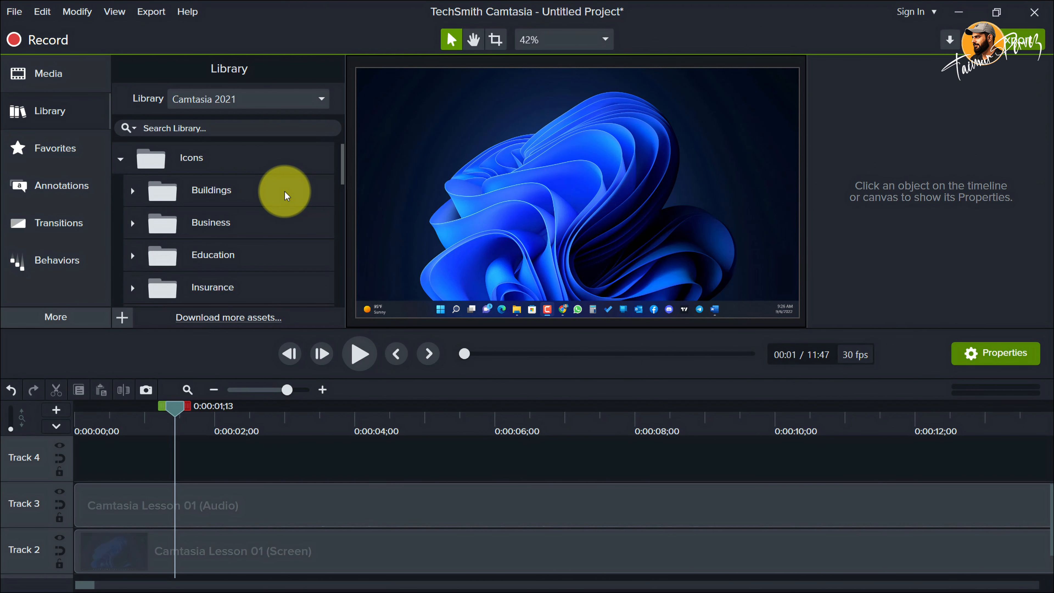
Add the BusinessGuy-01 icon to Track 4 and the calculator-01 icon to Track 5 from the library's Business folder
left_click(132, 224)
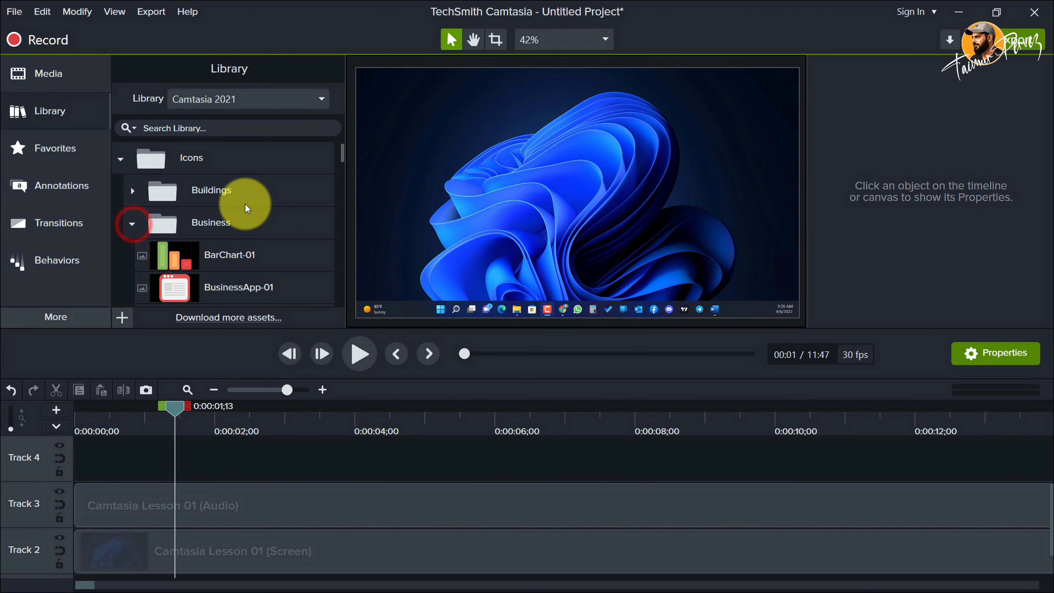
scroll(245, 204, "down", 3)
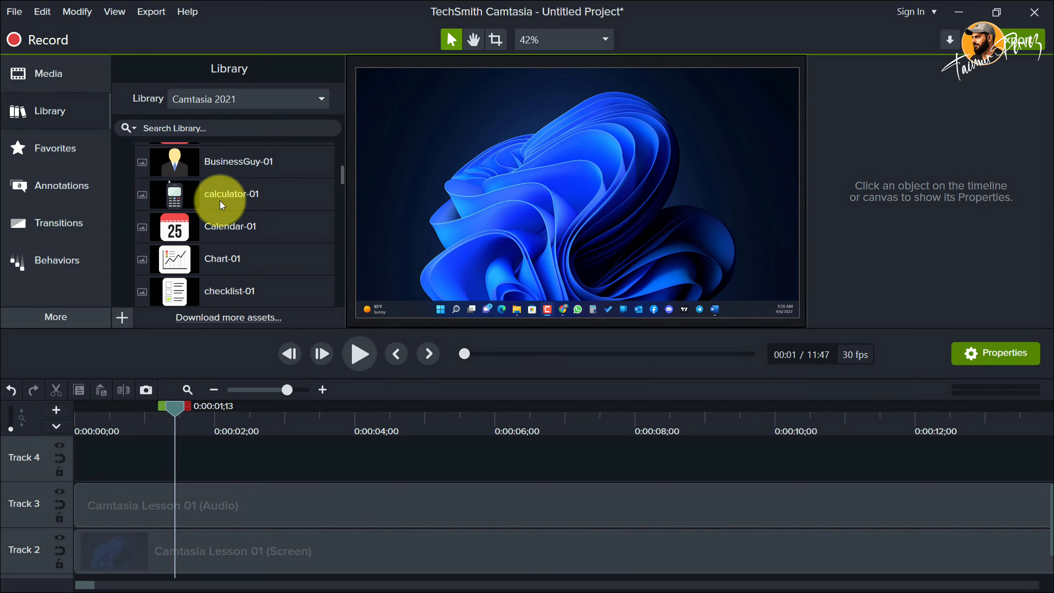
left_click_drag(179, 165, 28, 508)
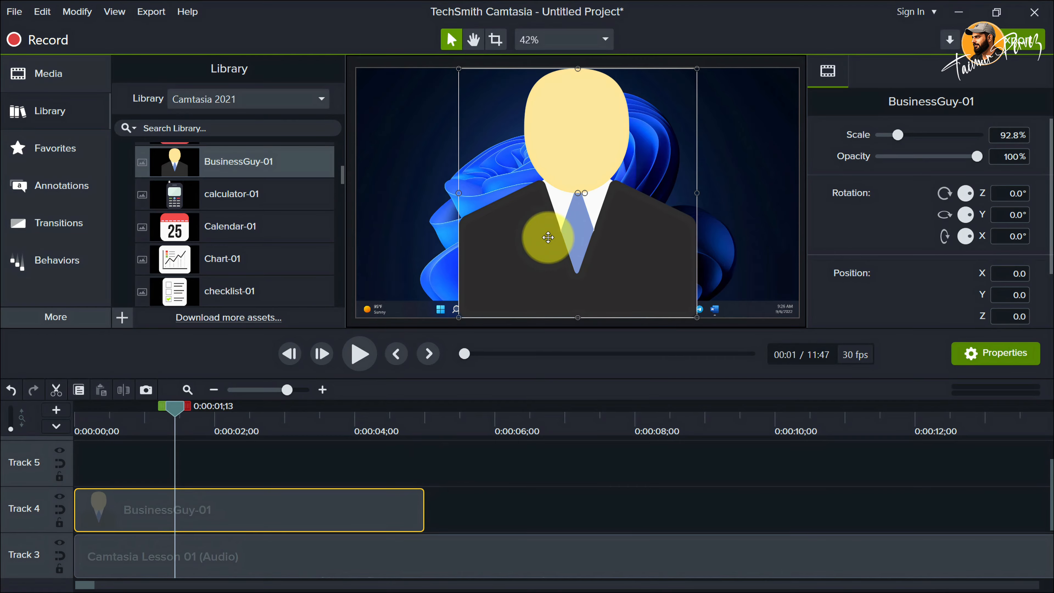
left_click_drag(223, 193, 249, 460)
left_click(307, 420)
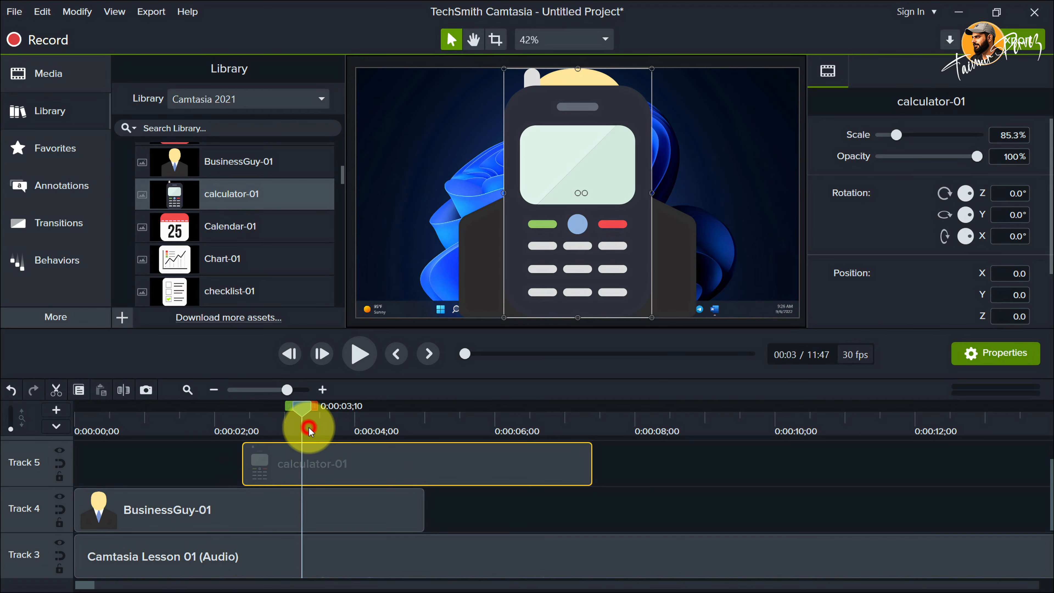
Delete the BusinessGuy-01 and calculator-01 clips from the timeline together
left_click_drag(659, 457, 290, 510)
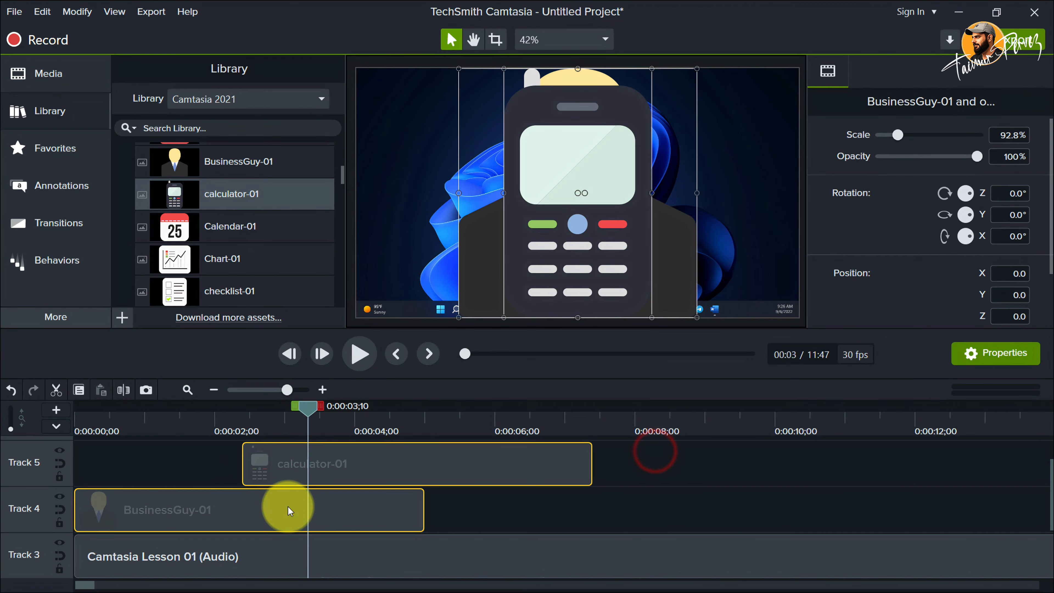
key("Delete")
scroll(236, 207, "up", 5)
Add the Man 5 icon from the library's People folder to Track 4 and align the clip with the timeline start
scroll(236, 199, "down", 1)
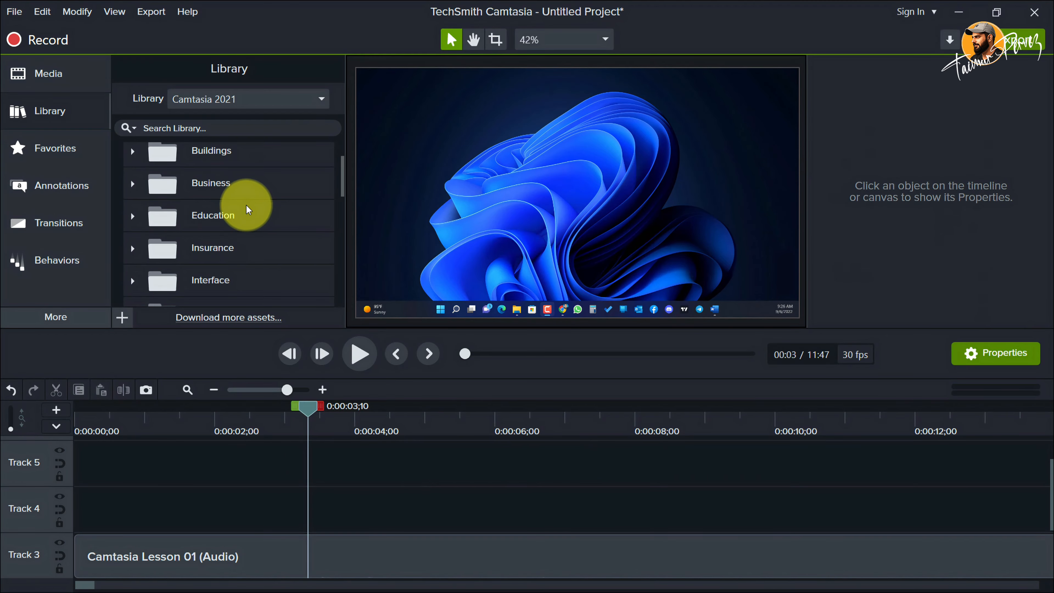
scroll(254, 195, "down", 1)
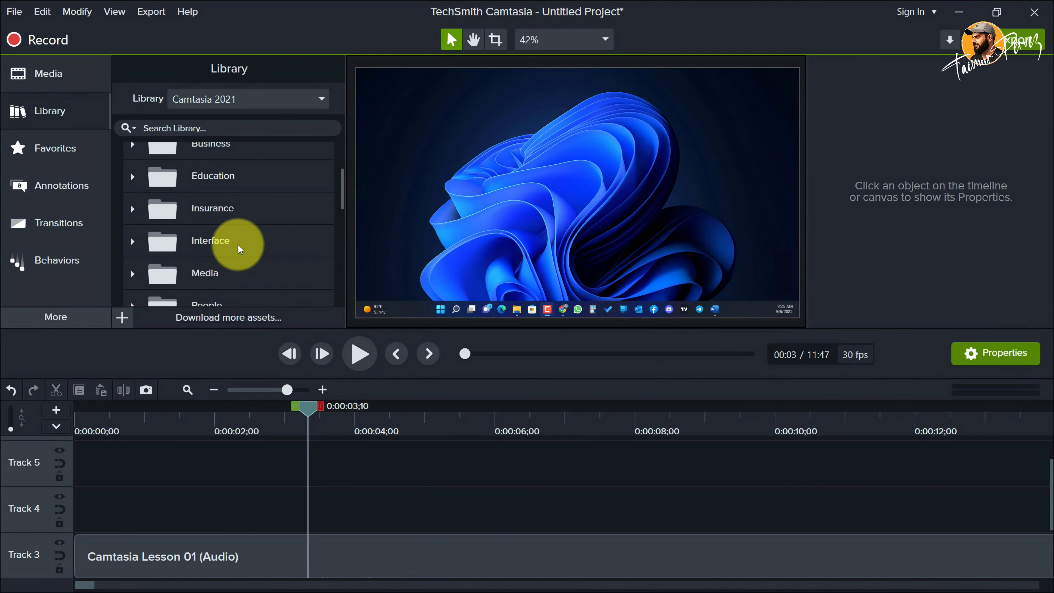
scroll(238, 249, "down", 1)
left_click(133, 266)
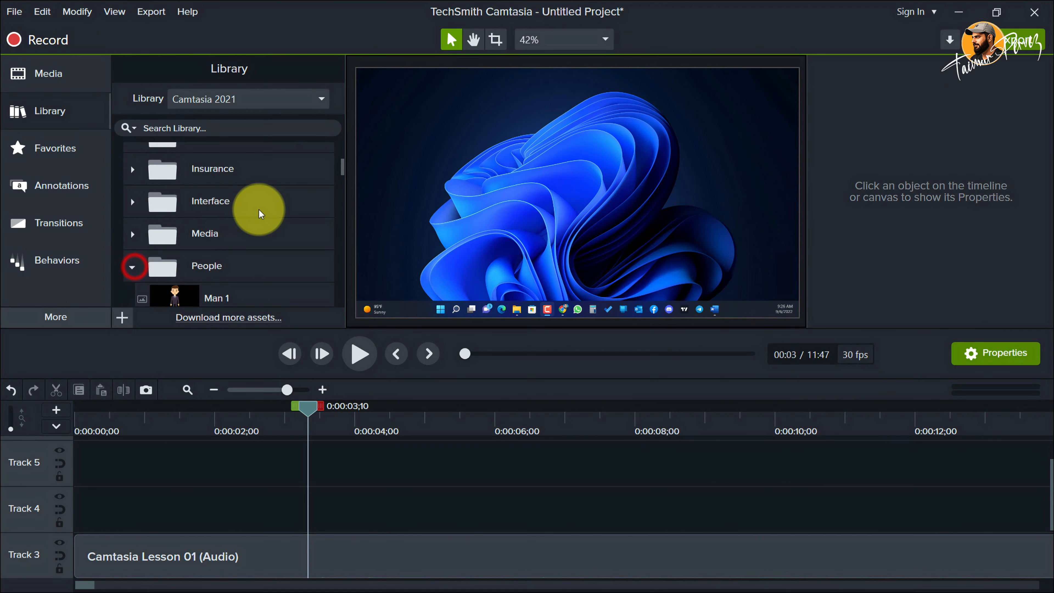
scroll(261, 210, "down", 3)
left_click_drag(185, 226, 110, 506)
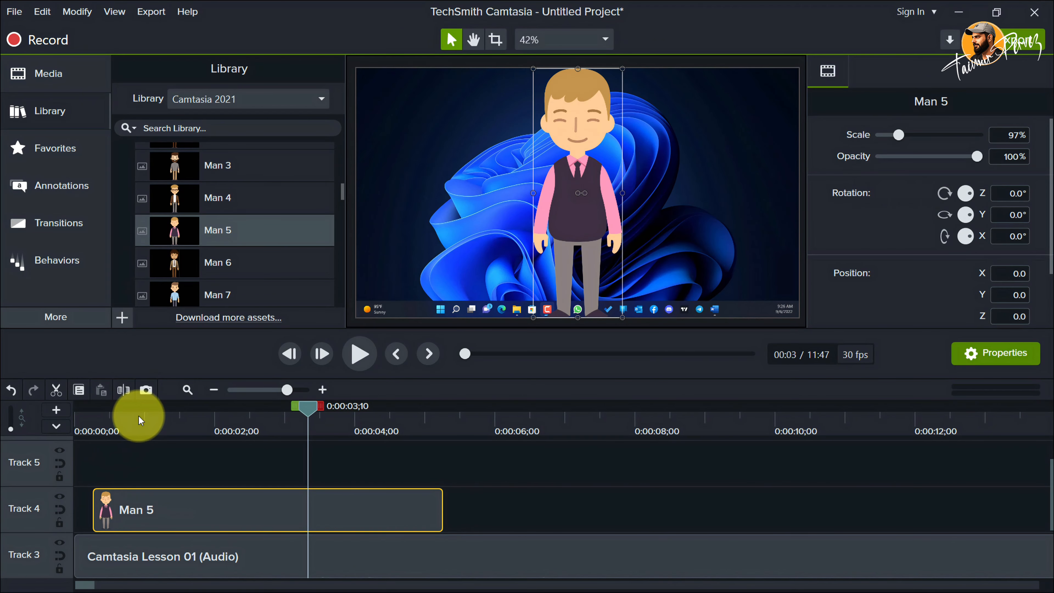
left_click(138, 416)
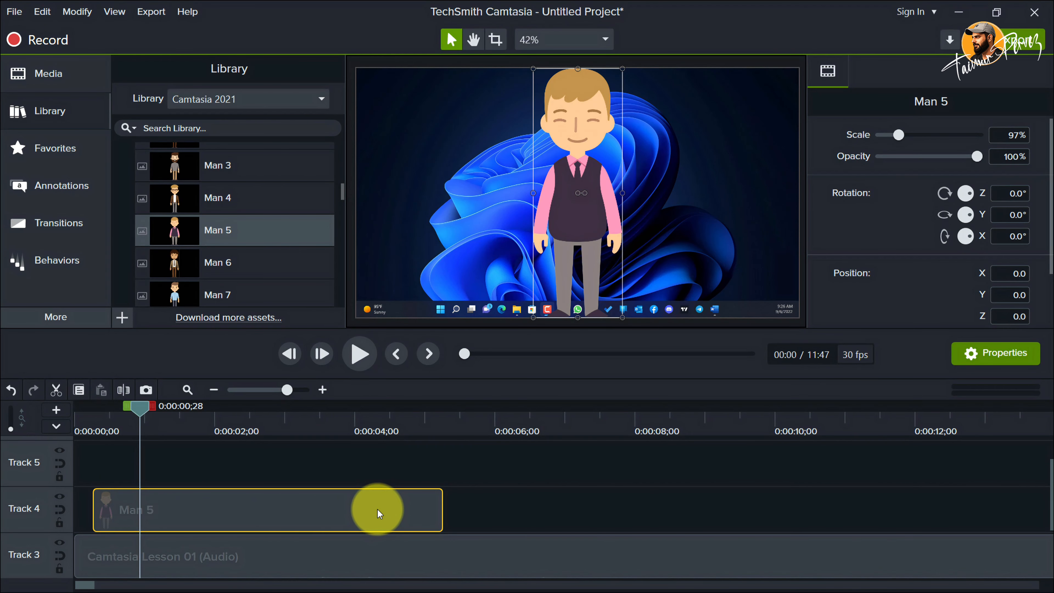
left_click_drag(378, 509, 345, 508)
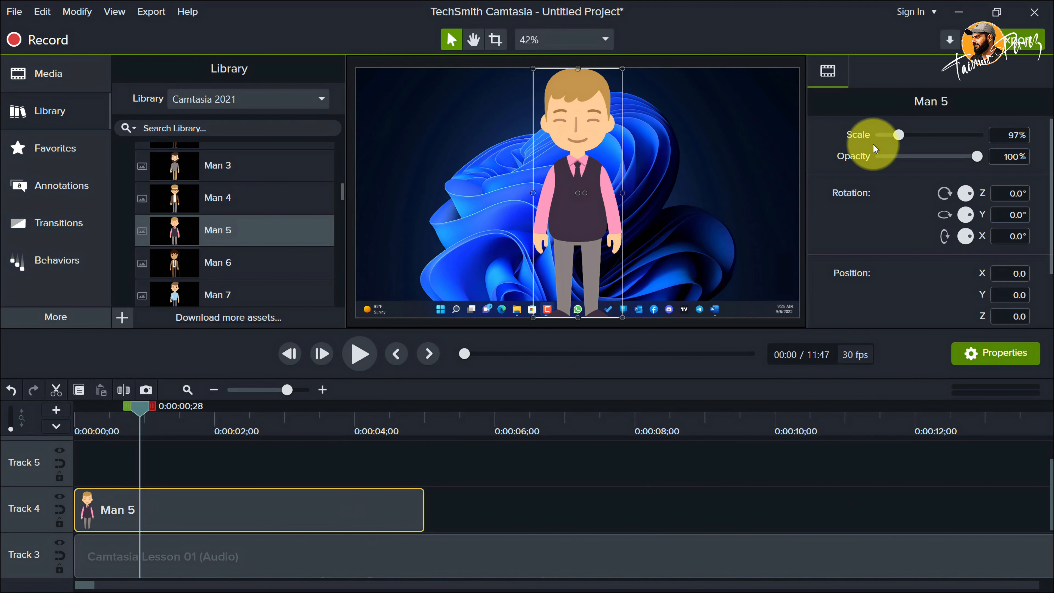
Enlarge the Man 5 figure to about 198.5% and move it to about X 558.3, Y -580.5 on the canvas
left_click(1002, 356)
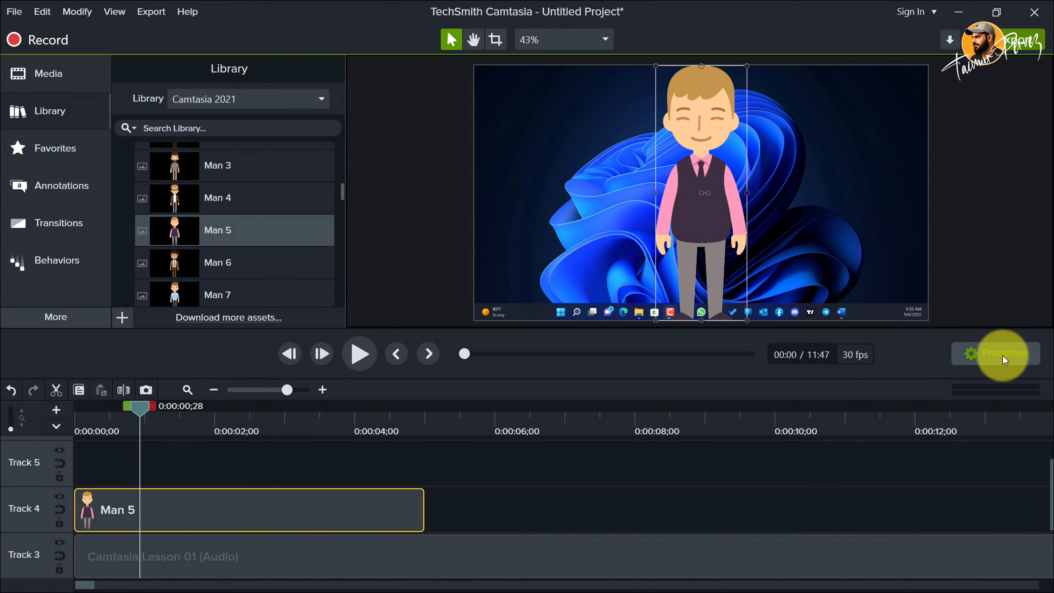
left_click(1003, 356)
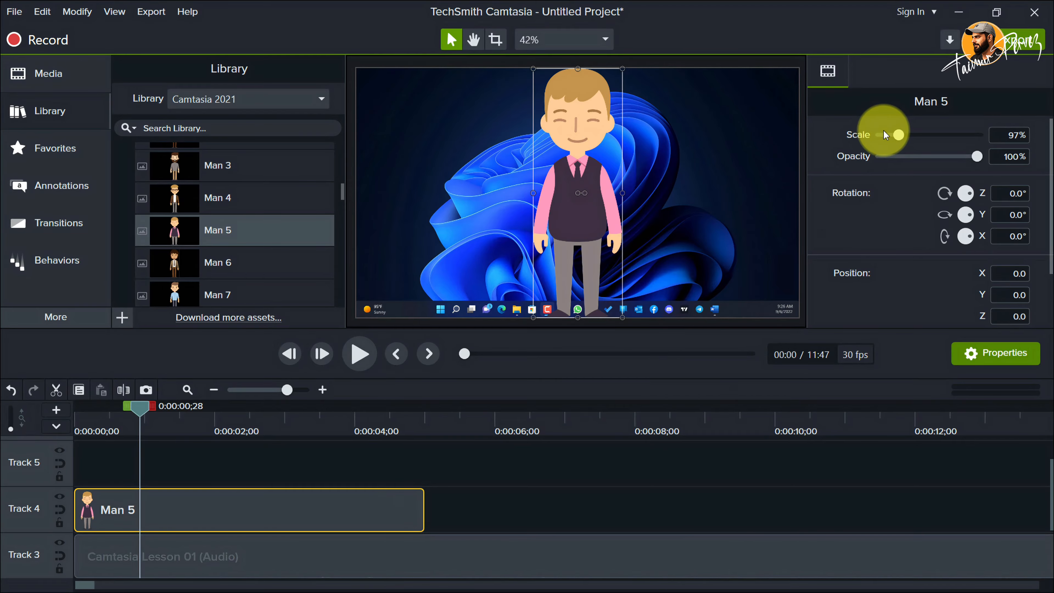
left_click_drag(898, 134, 919, 137)
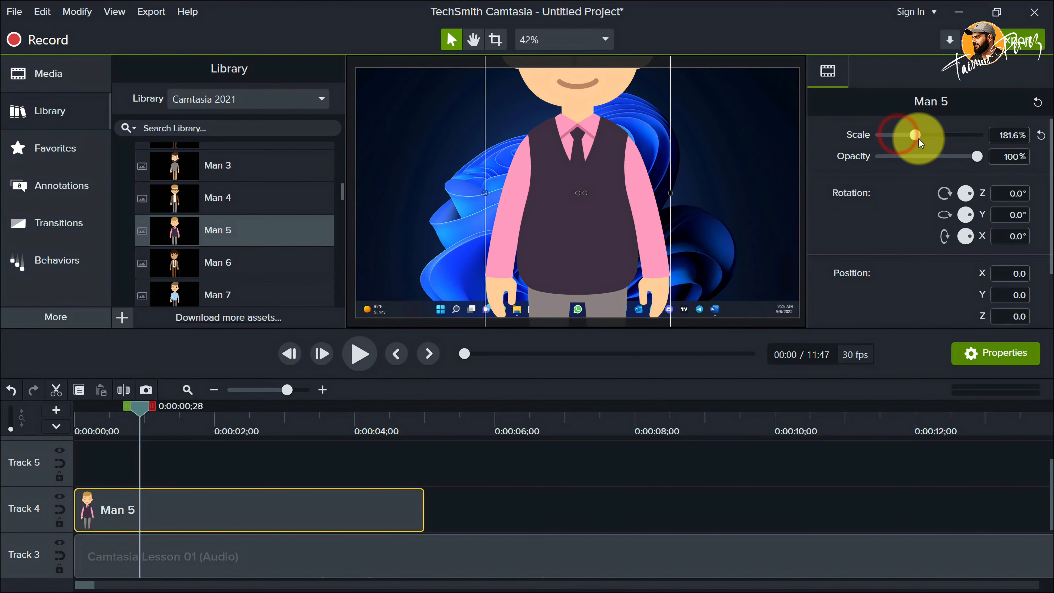
left_click_drag(621, 166, 751, 286)
mouse_move(919, 135)
left_mouse_down()
mouse_move(898, 135)
mouse_move(919, 141)
left_mouse_up()
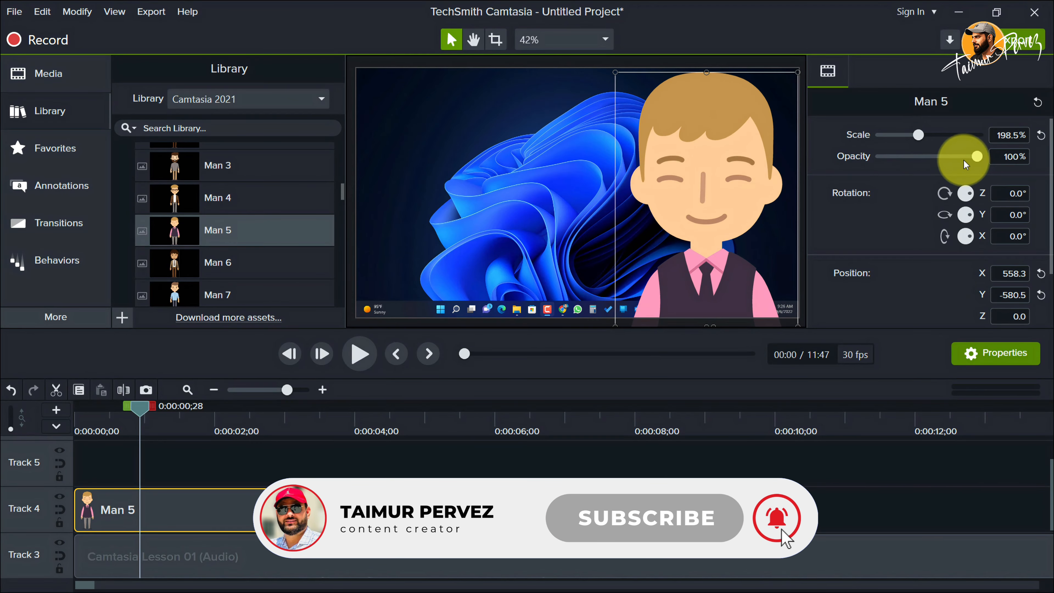
Keep the Man 5 figure at 100% opacity, scale it to 128% and move it to about X 539.3, Y -172.6
mouse_move(976, 158)
left_mouse_down()
mouse_move(910, 163)
mouse_move(978, 171)
left_mouse_up()
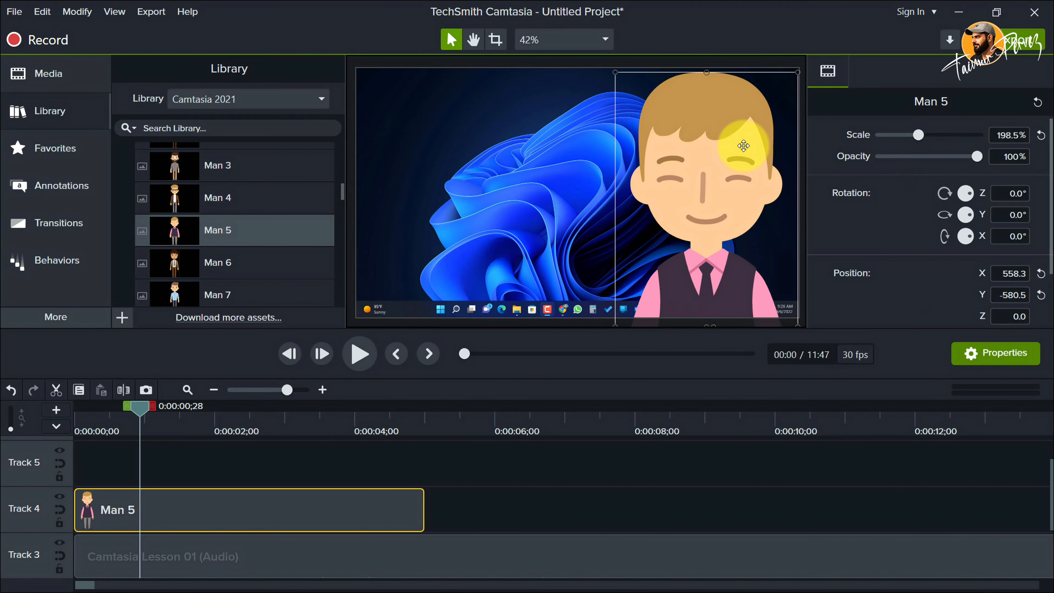
left_click_drag(919, 135, 905, 136)
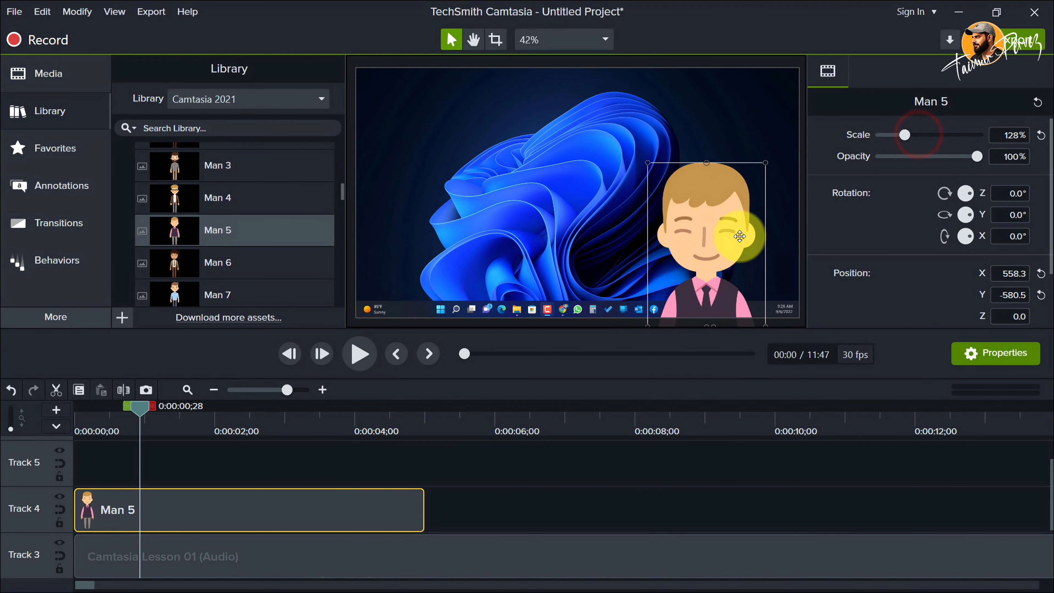
left_click_drag(670, 201, 665, 151)
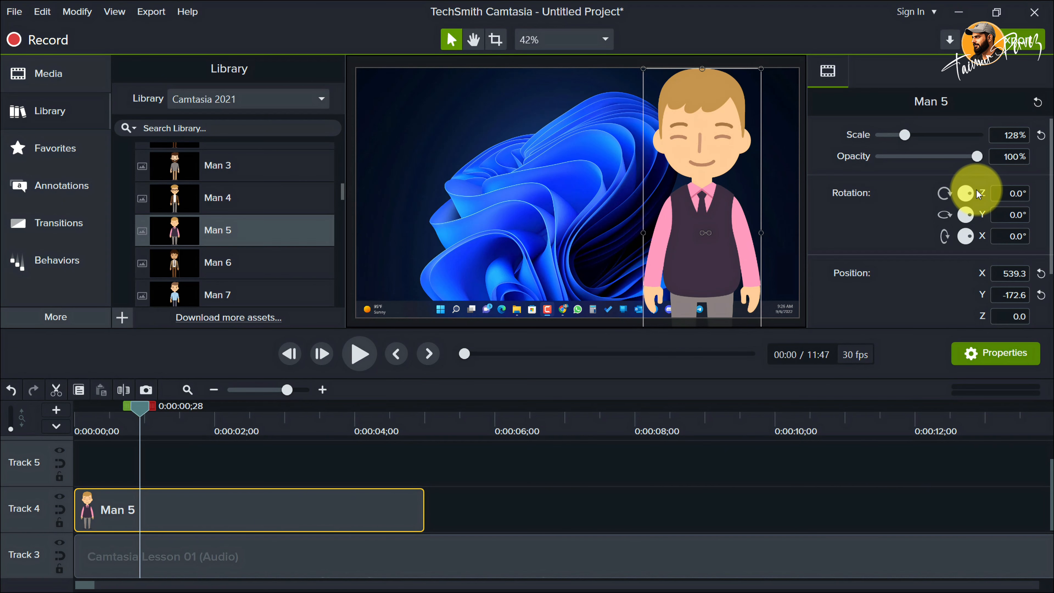
Try a 45° X rotation on the Man 5 figure and reset it to 0°
left_click(1006, 235)
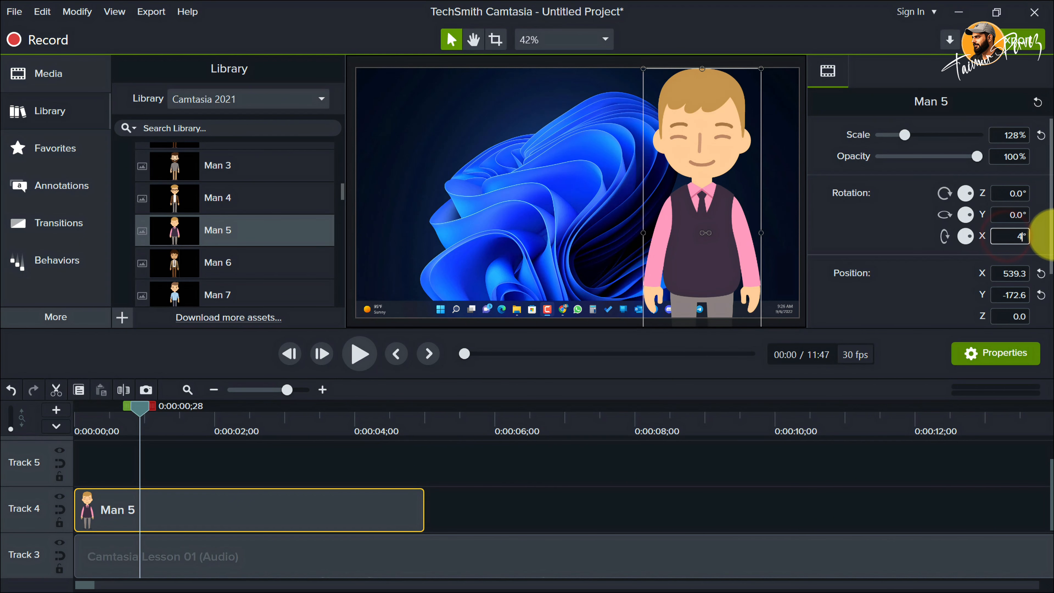
key("Return")
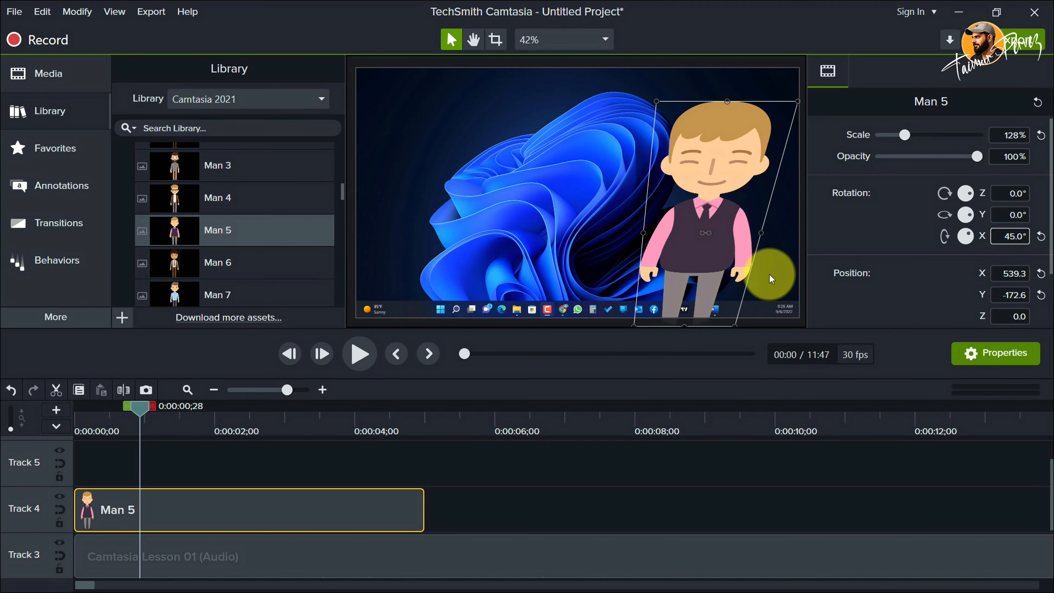
double_click(1001, 235)
type("0")
key("Return")
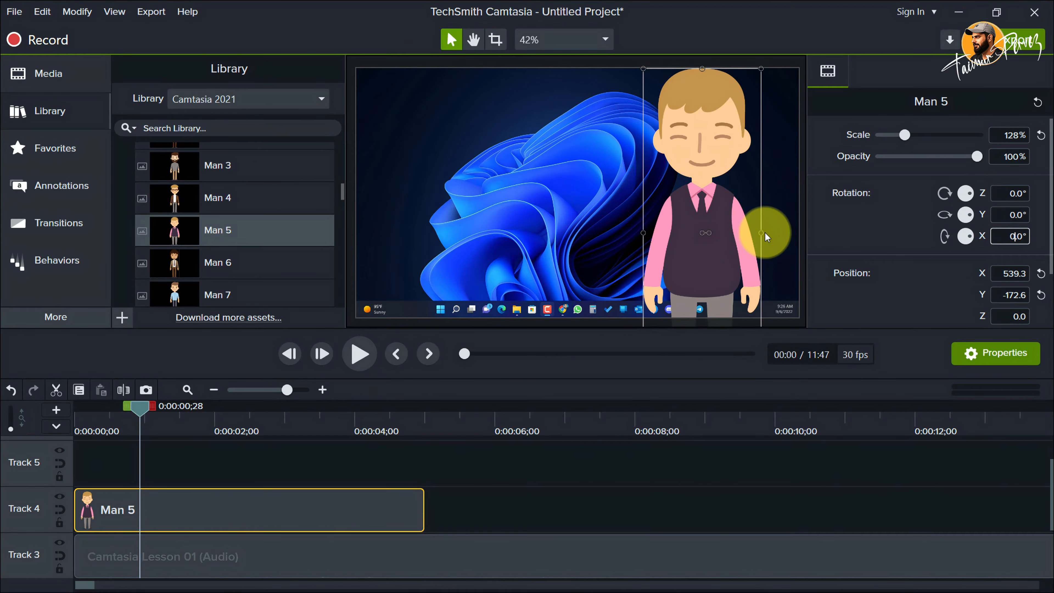
Try rotating and resizing the Man 5 figure directly on the canvas, restoring it to 0° Z rotation and 128% scale
left_click_drag(705, 233, 734, 235)
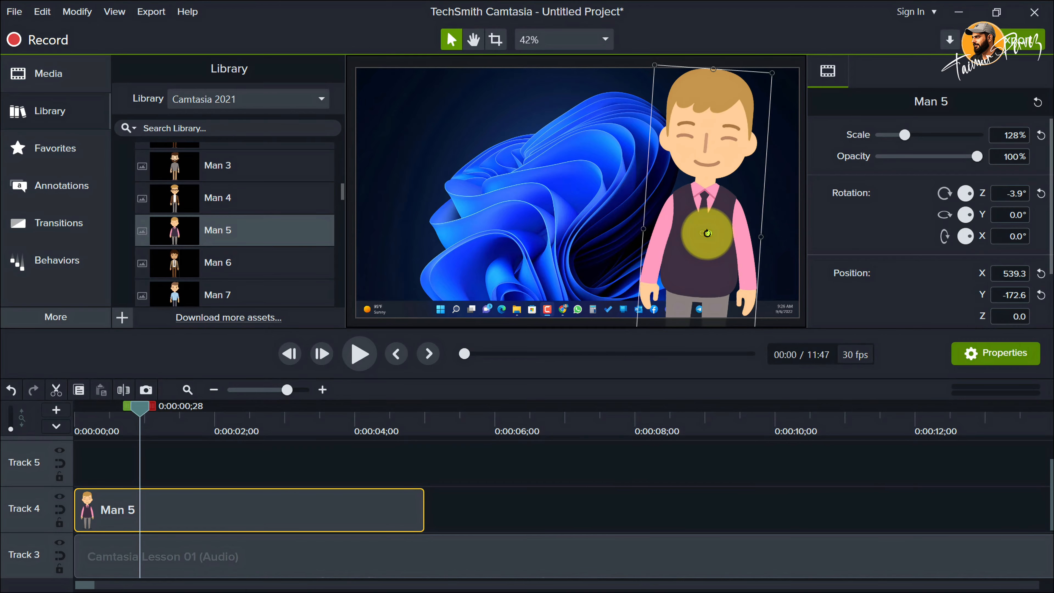
left_click_drag(707, 234, 742, 232)
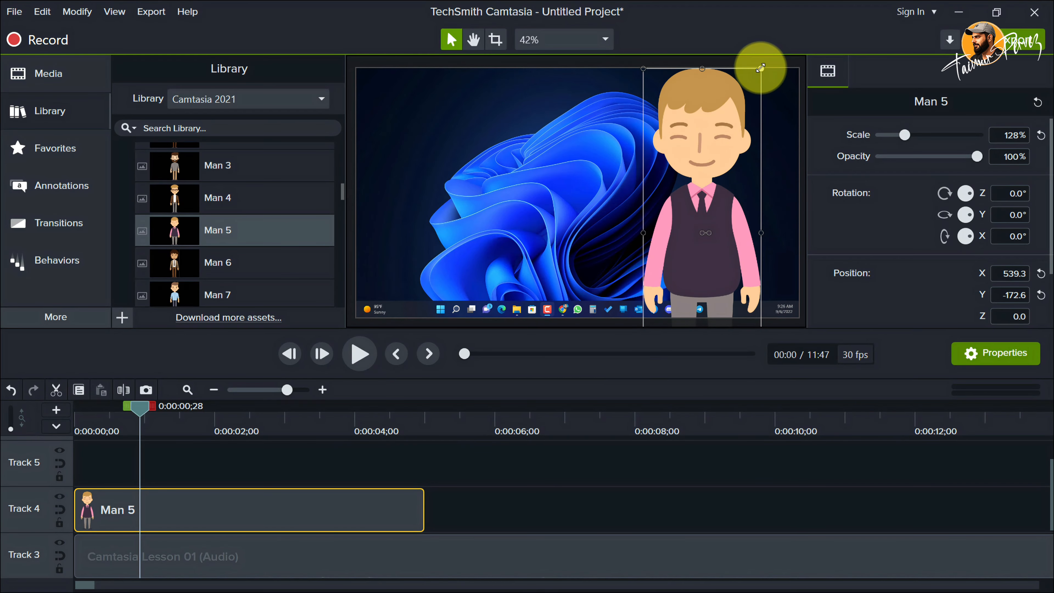
left_click_drag(761, 67, 752, 112)
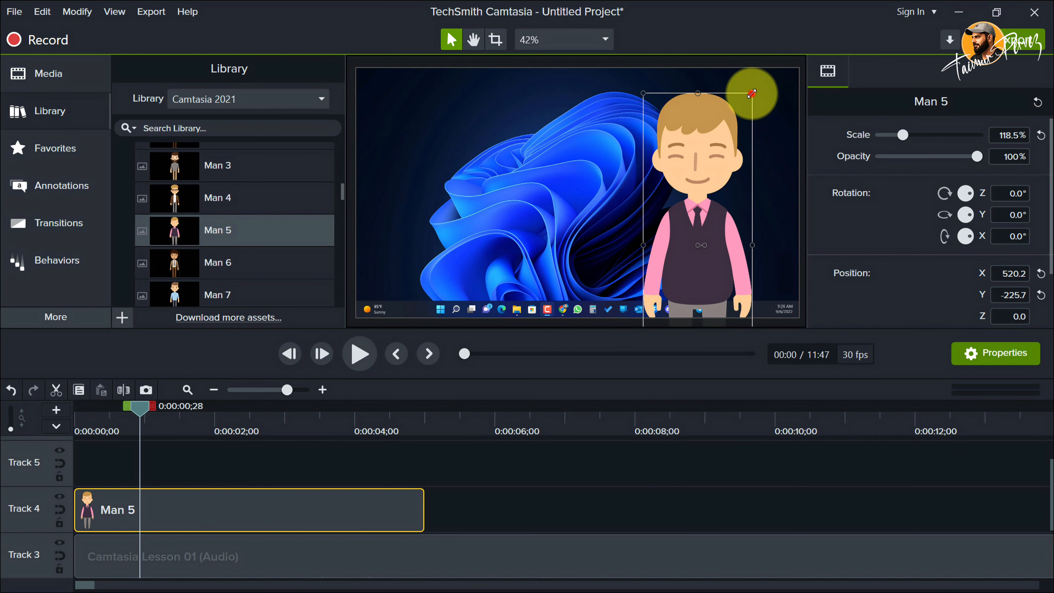
left_click_drag(752, 93, 760, 151)
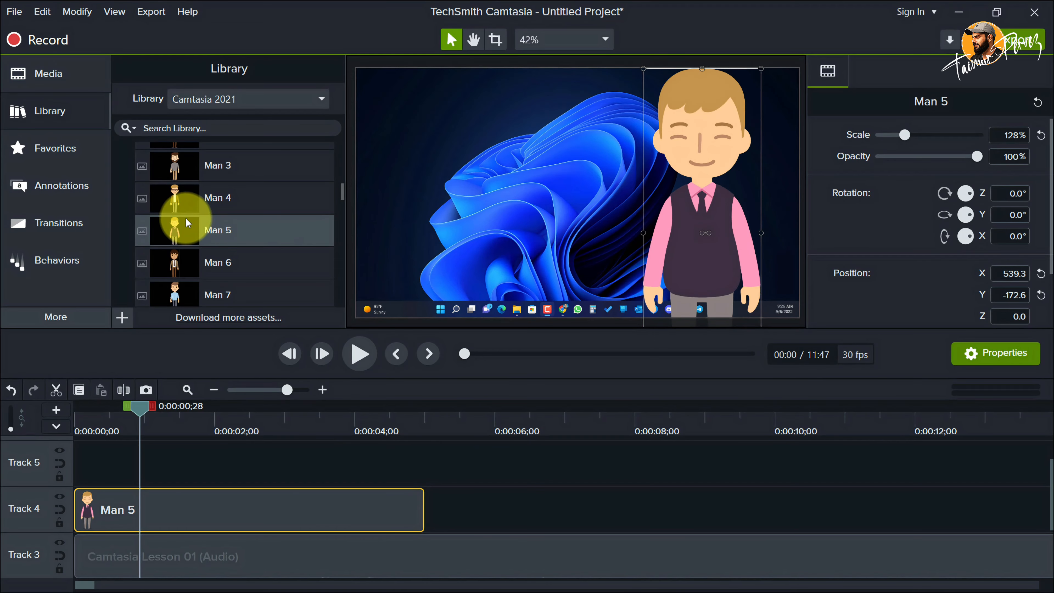
Delete the Man 5 clip from Track 4 and collapse the library's People folder
scroll(183, 196, "down", 5)
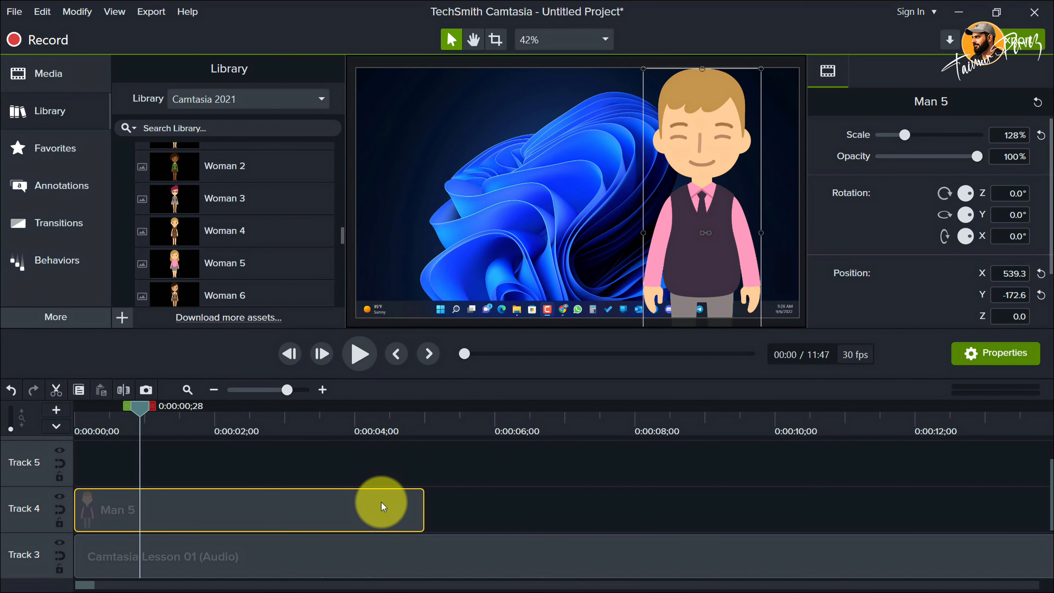
key("Delete")
scroll(205, 249, "up", 10)
scroll(200, 248, "down", 2)
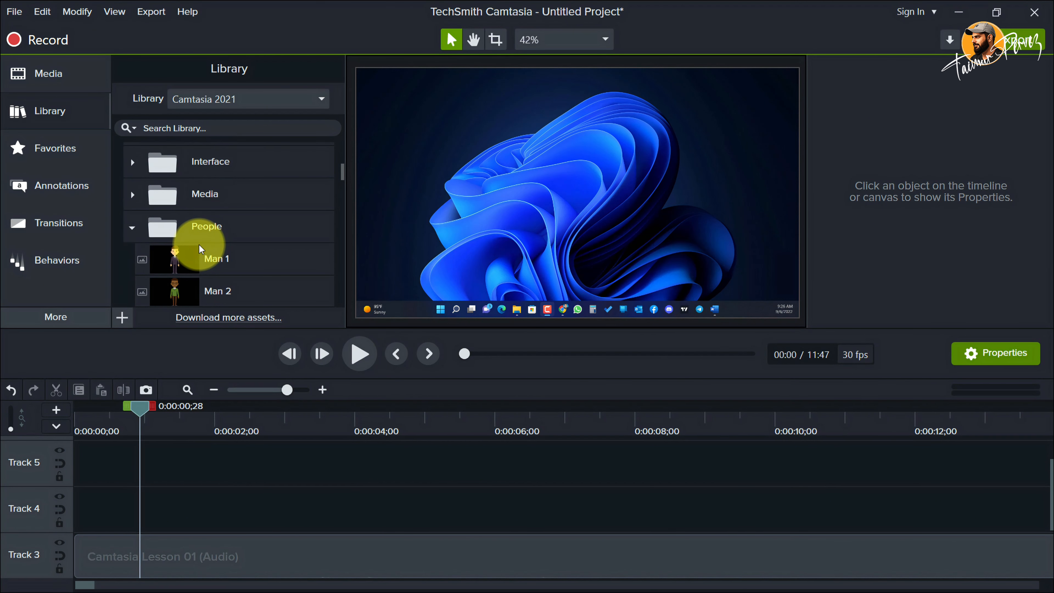
left_click(131, 228)
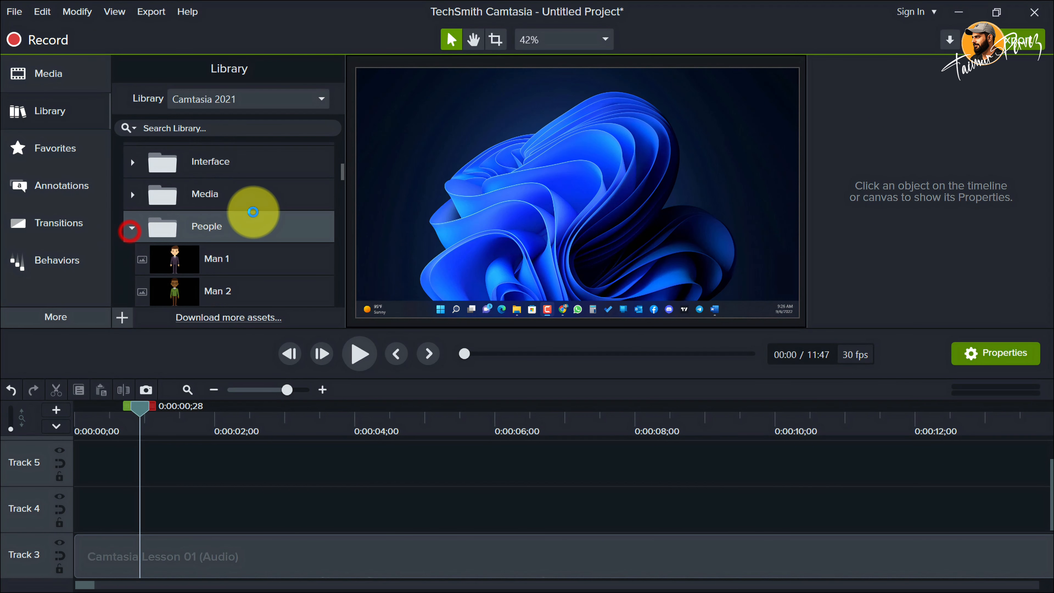
left_click(133, 227)
Add the octagonbrigade intro from the library's Intros folder to the start of Track 4
scroll(293, 205, "down", 1)
scroll(290, 204, "down", 3)
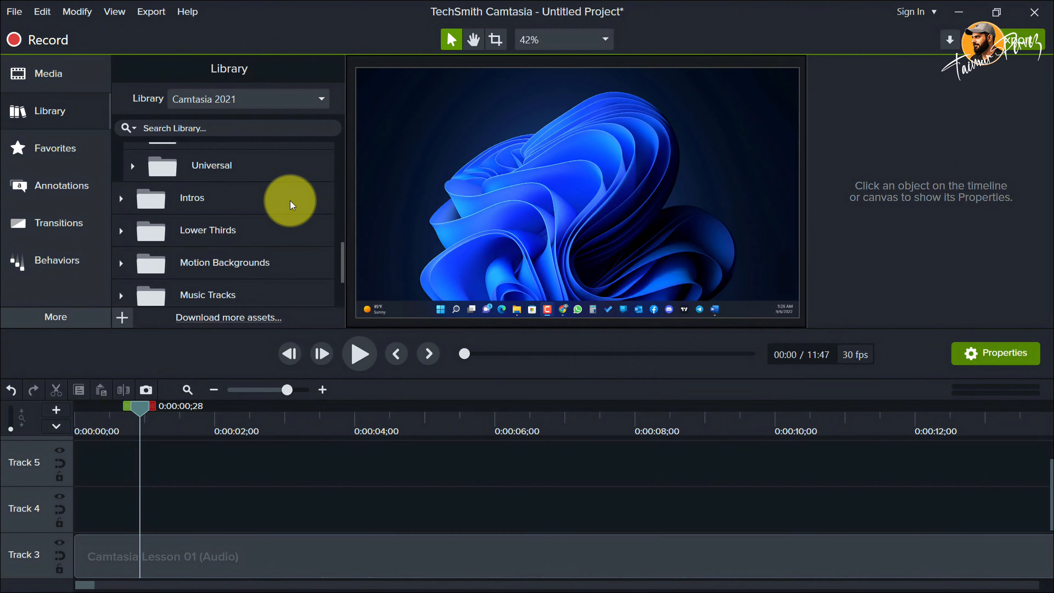
left_click(124, 202)
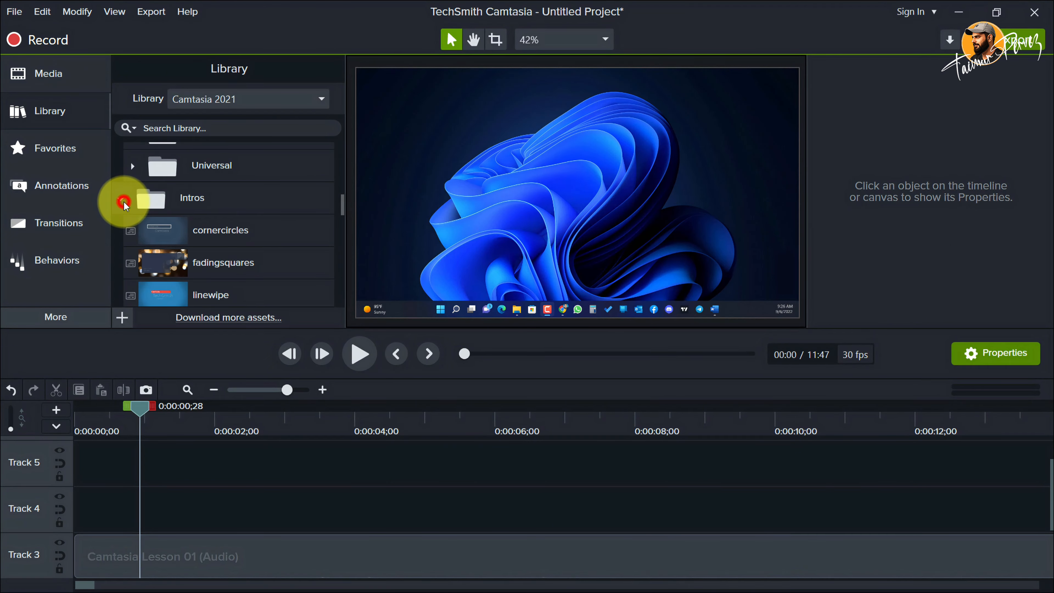
scroll(237, 190, "down", 2)
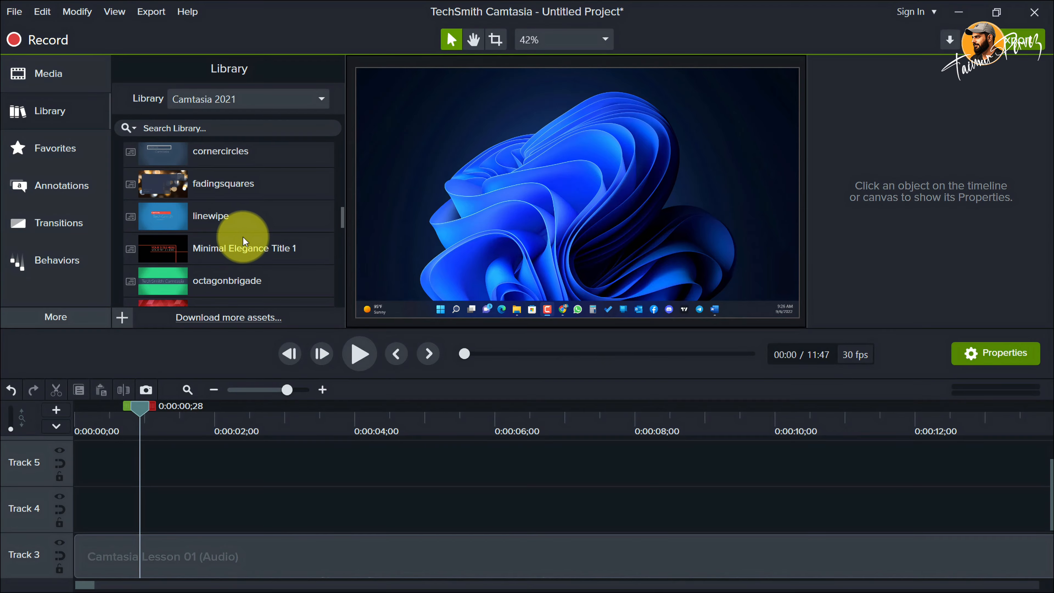
scroll(256, 221, "down", 1)
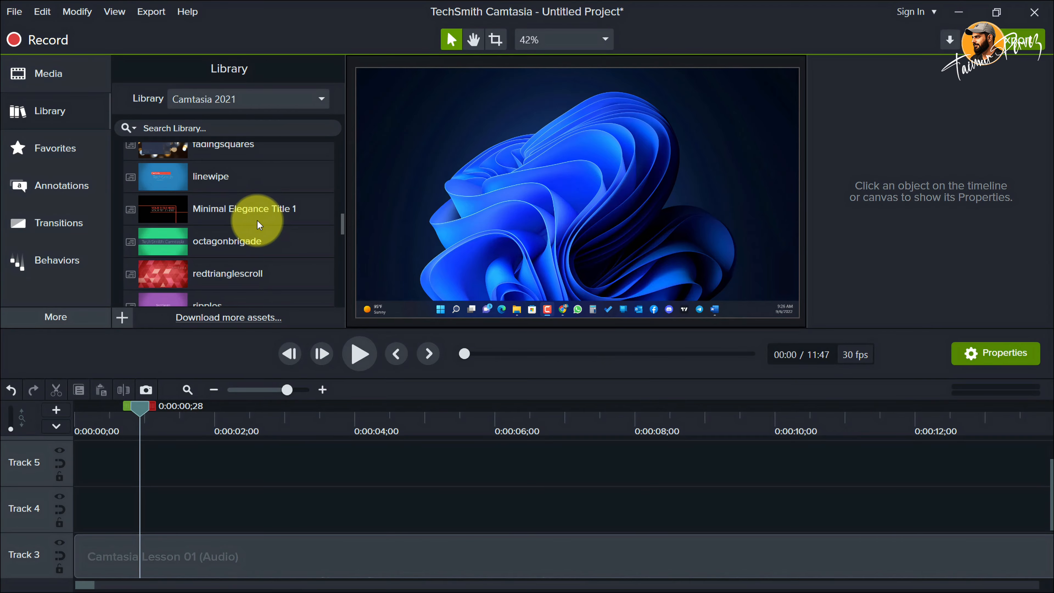
left_click(210, 241)
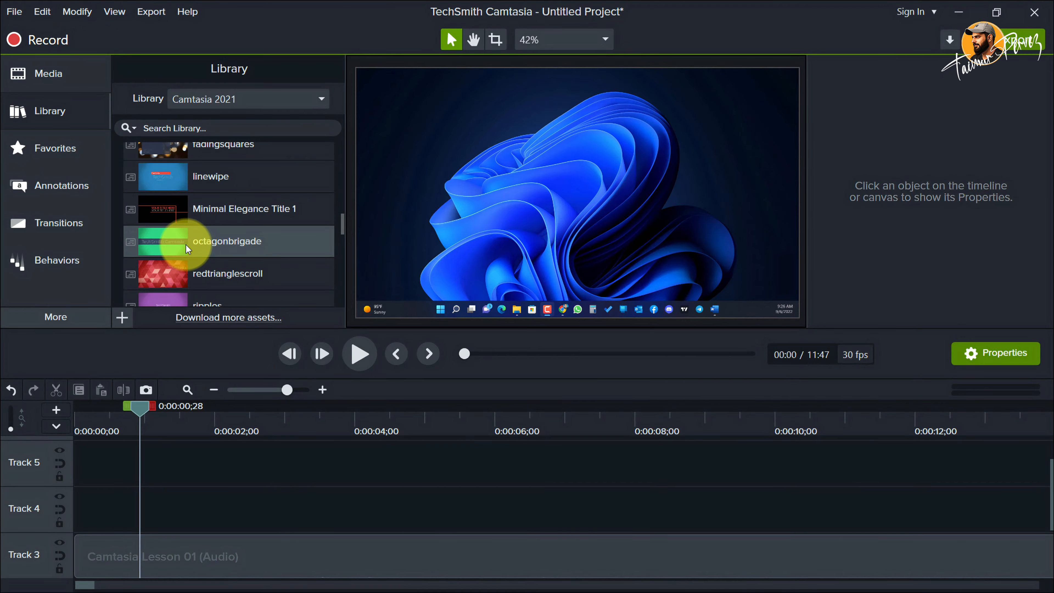
left_click_drag(186, 245, 132, 519)
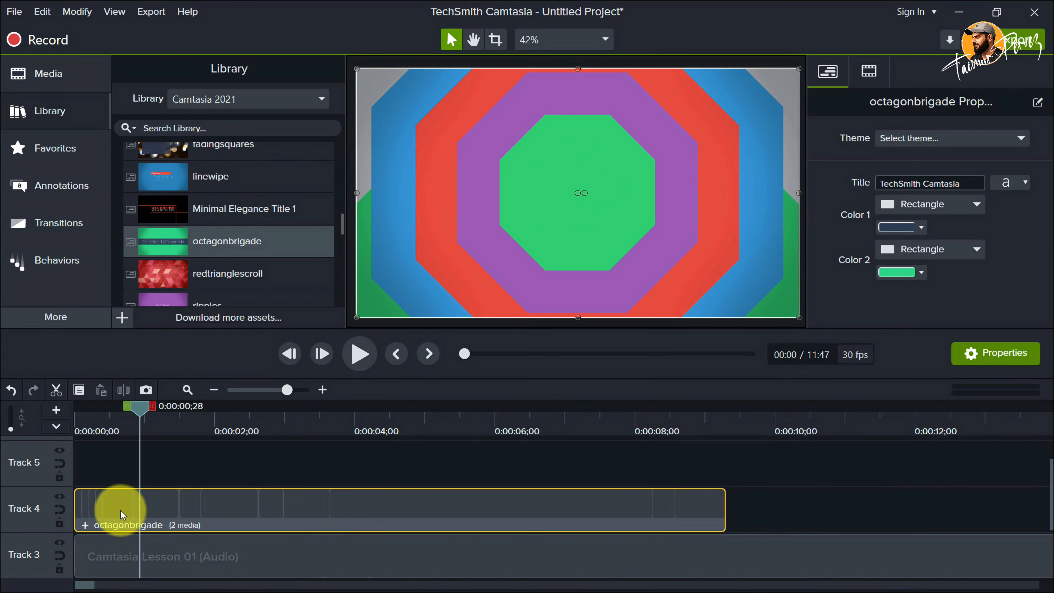
Preview the octagonbrigade intro from the start of the timeline and pause once its title is on screen
left_click(139, 405)
left_click_drag(139, 404, 35, 405)
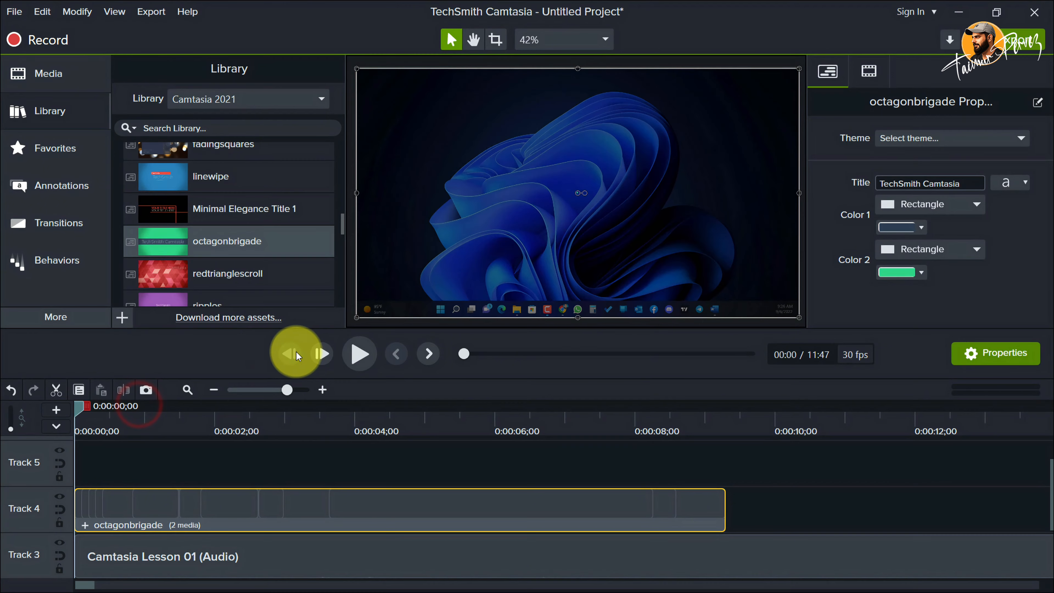
left_click(360, 354)
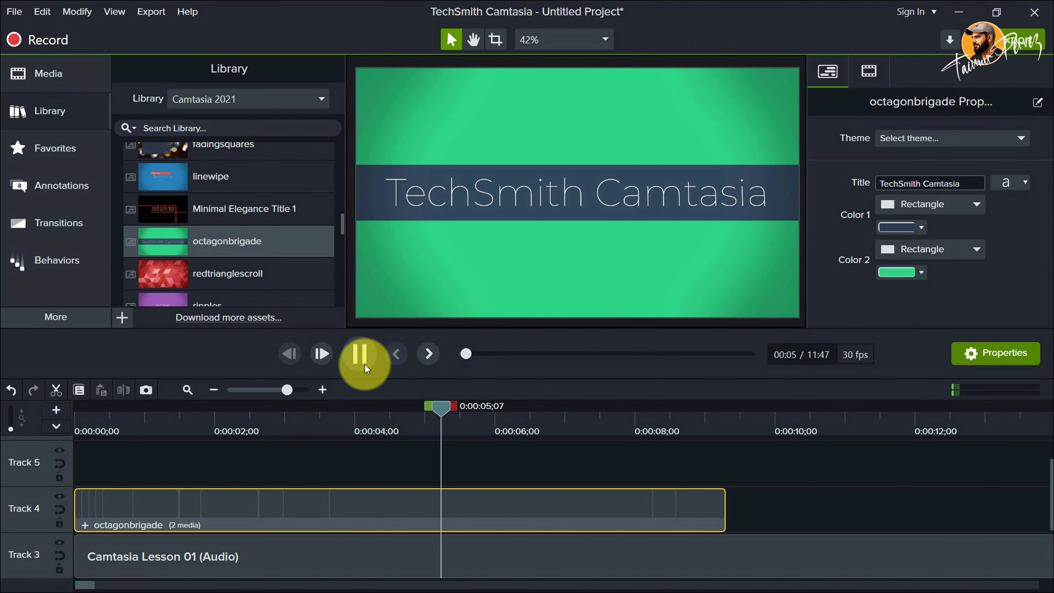
left_click(359, 354)
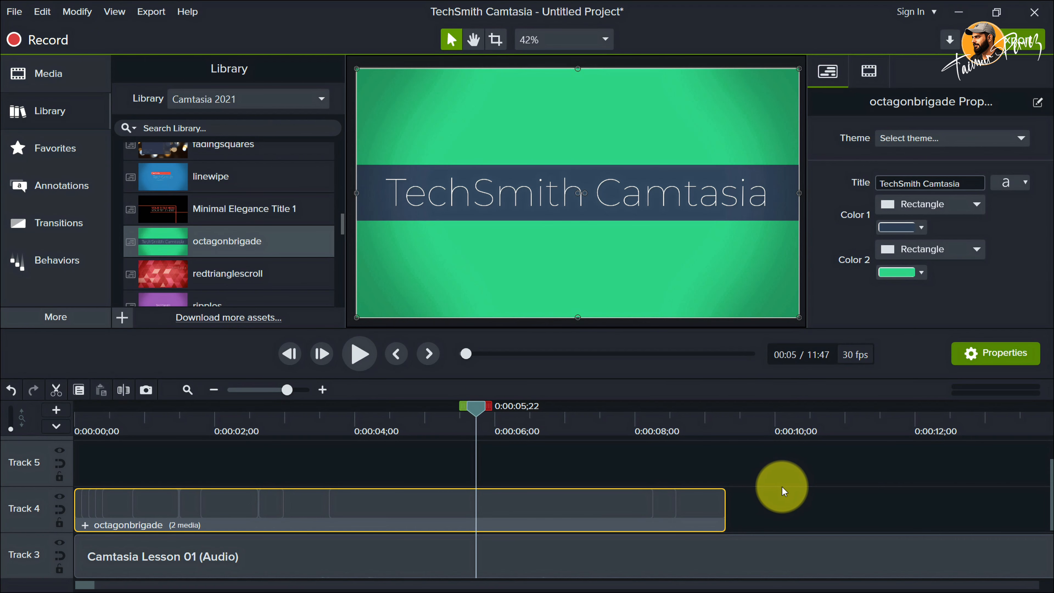
Open the octagonbrigade group in its own timeline, check the main timeline, and return to the group
right_click(658, 509)
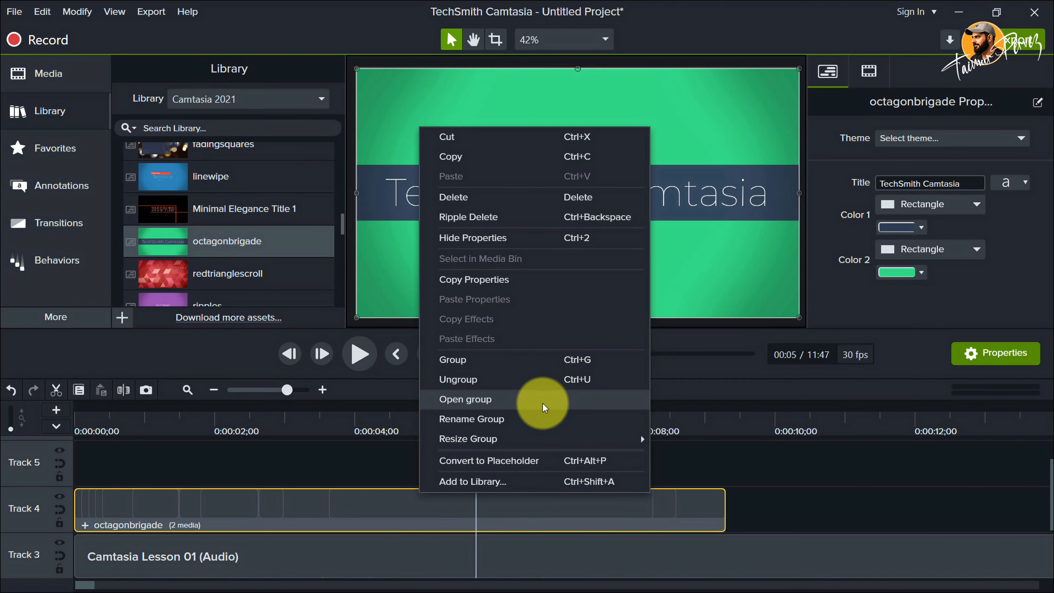
left_click(781, 483)
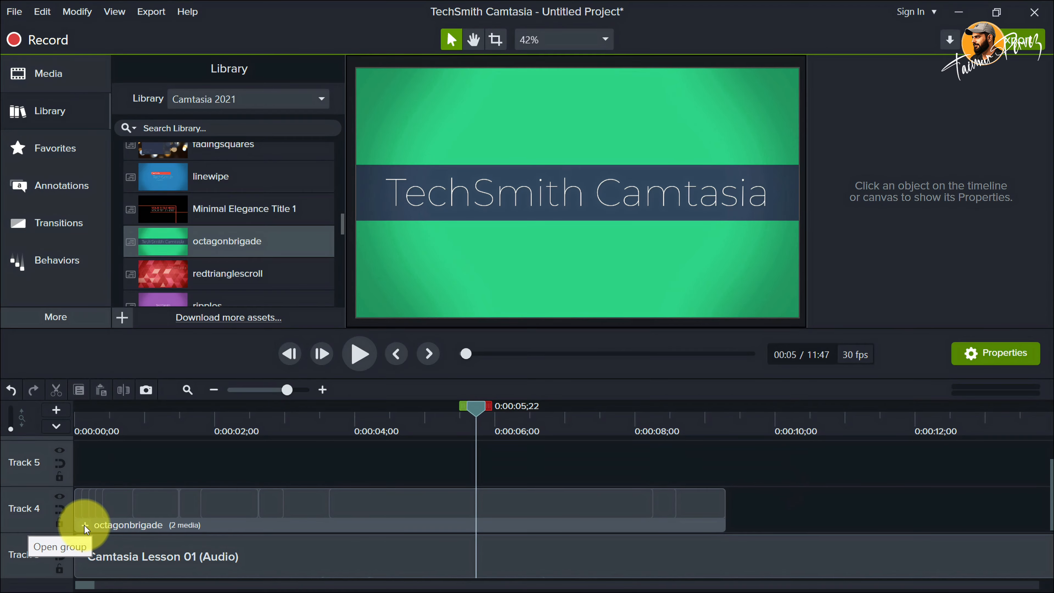
left_click(84, 525)
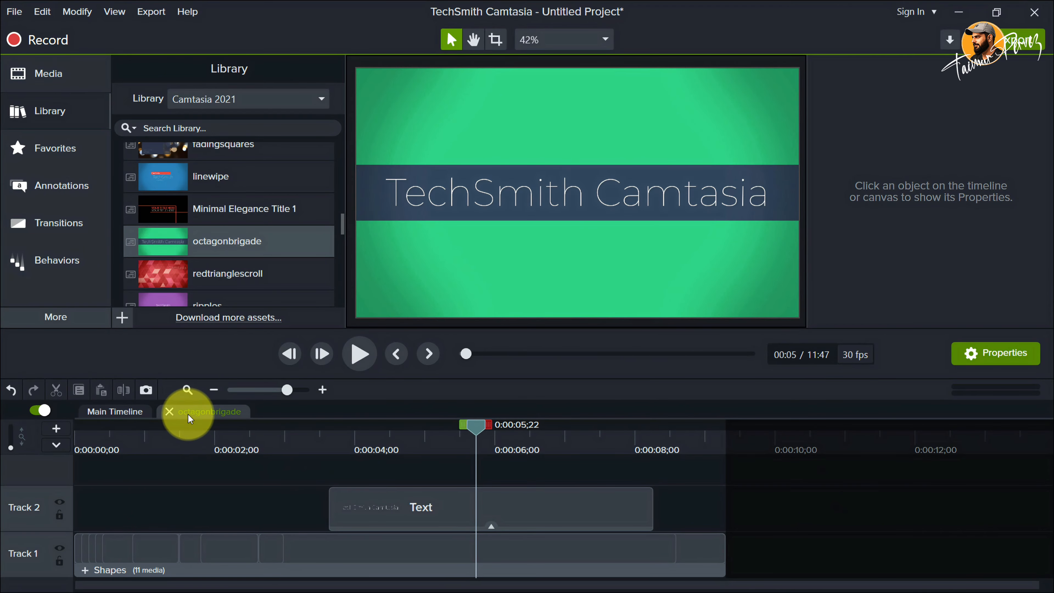
left_click(119, 424)
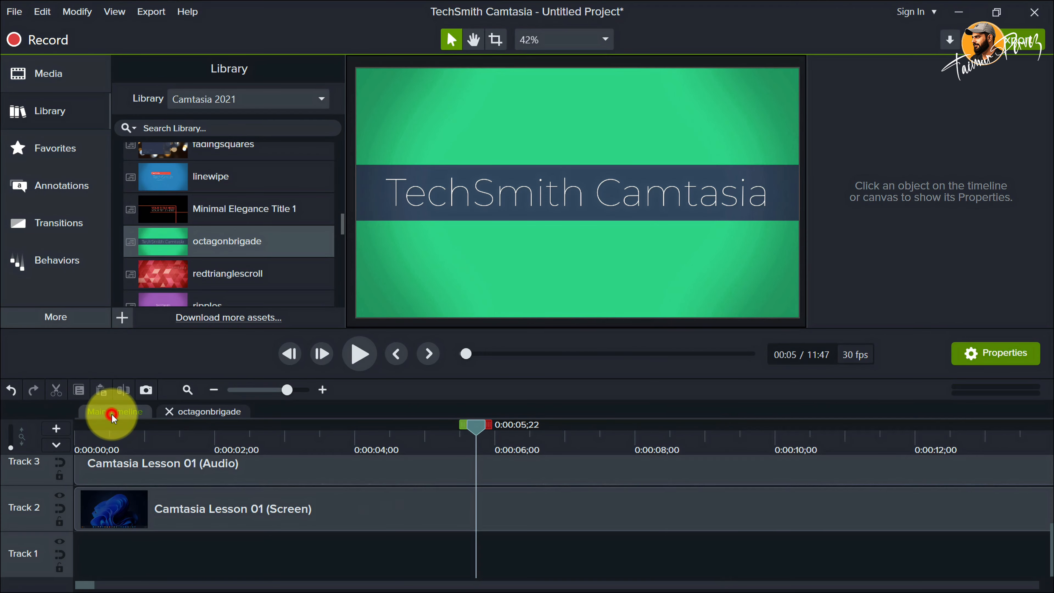
left_click(203, 415)
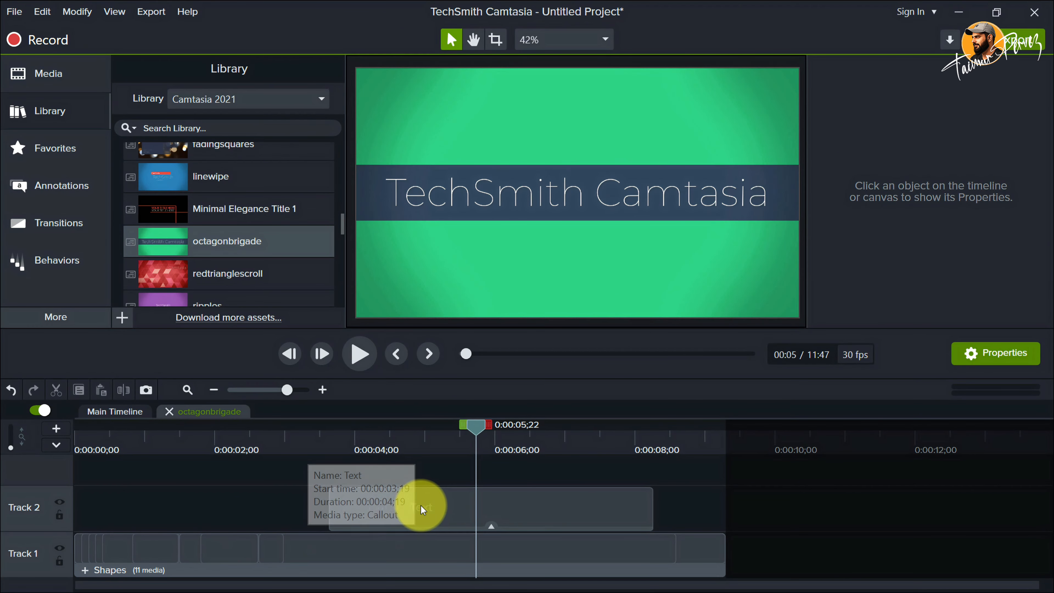
Replace the intro's title text on Track 2 with "Virtual Academy"
left_click(436, 511)
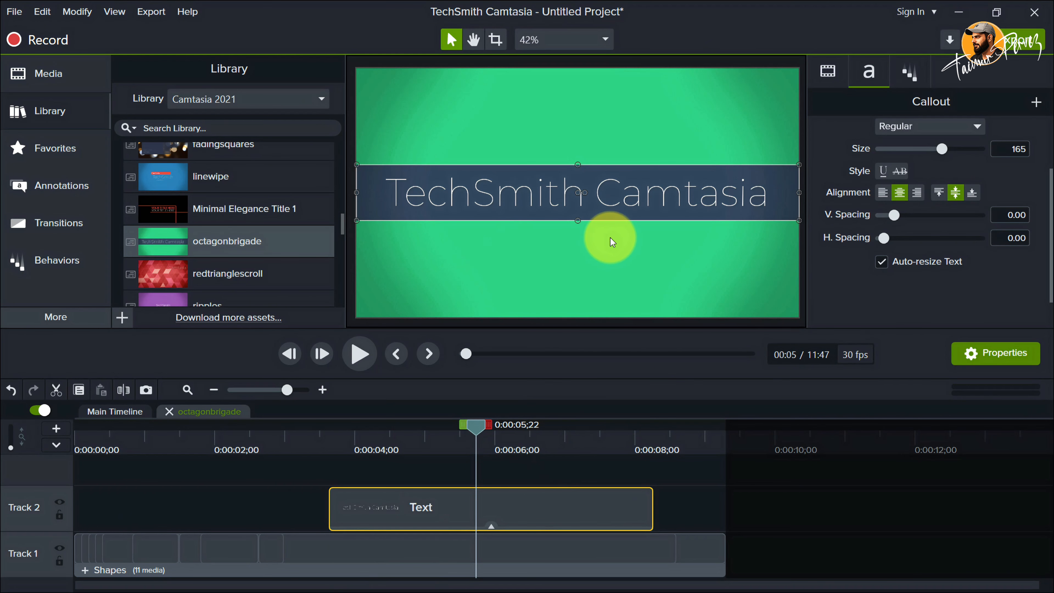
double_click(617, 197)
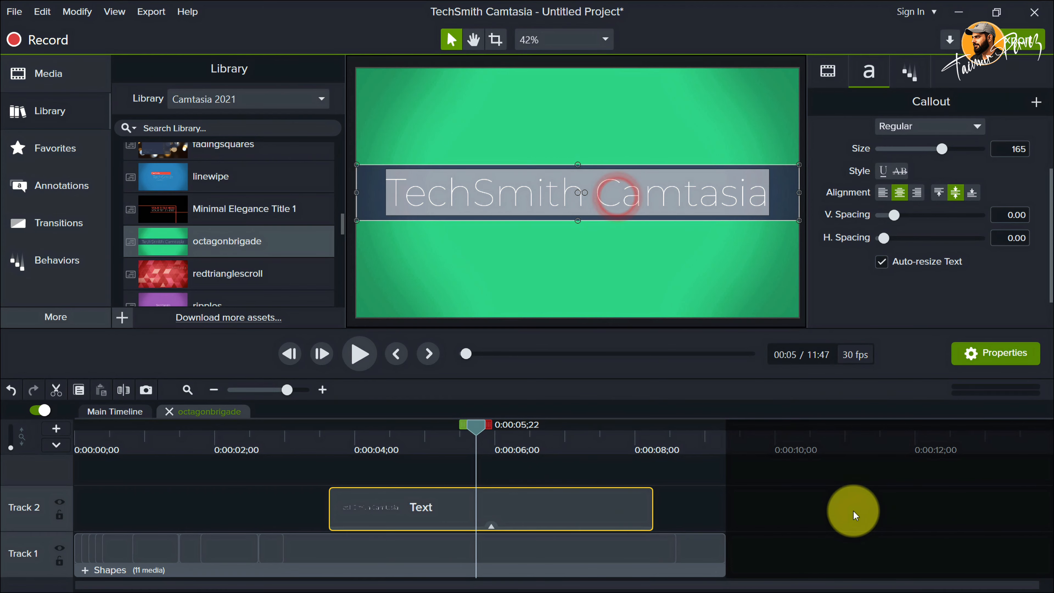
type("Vir")
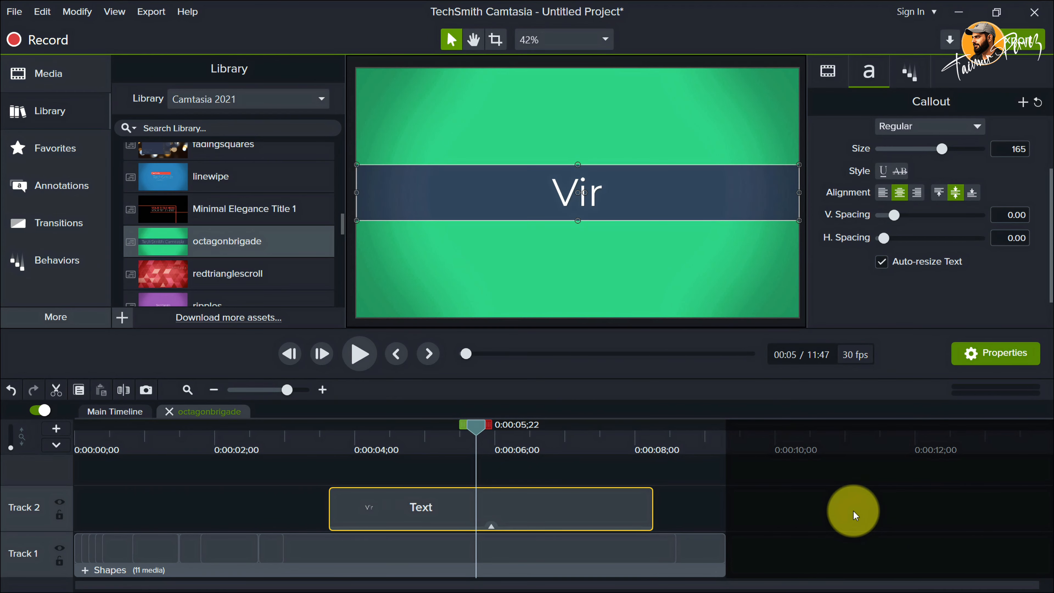
type("tual Academy")
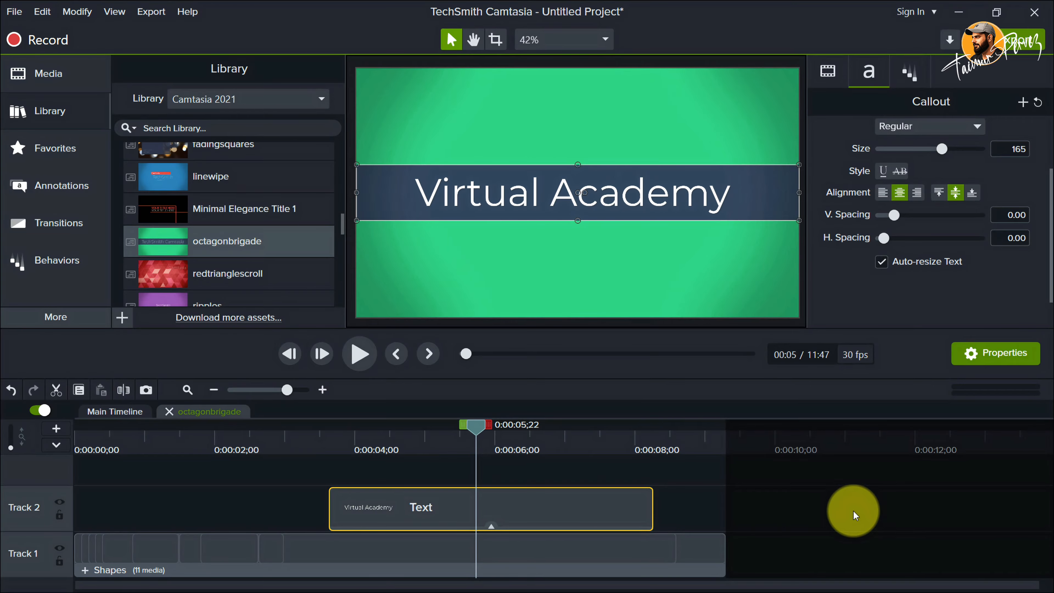
key("BackSpace")
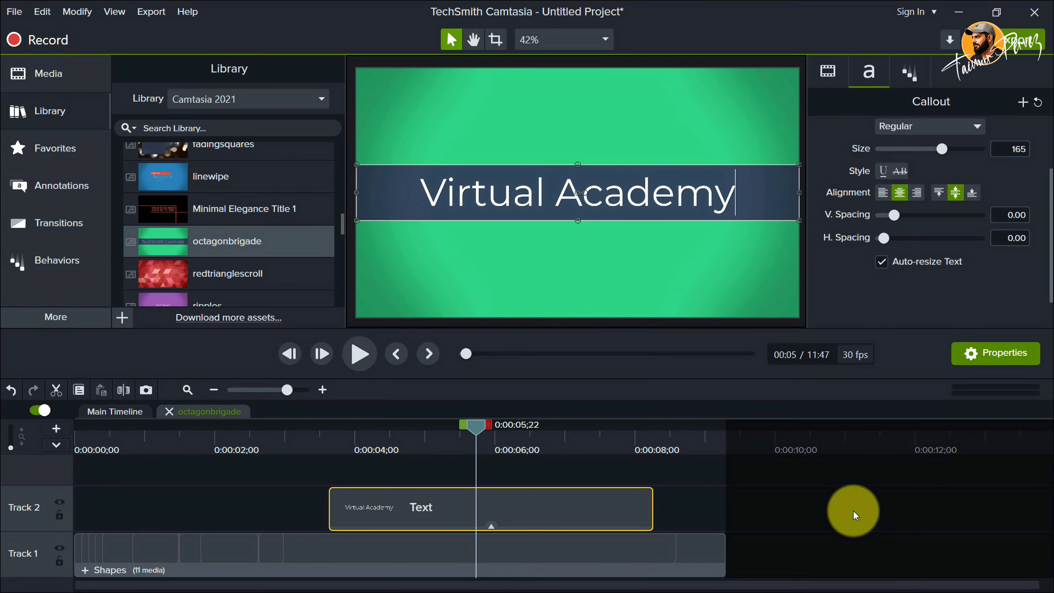
Set the entire Virtual Academy title to size 176 and the Bold font style
left_click_drag(733, 195, 386, 184)
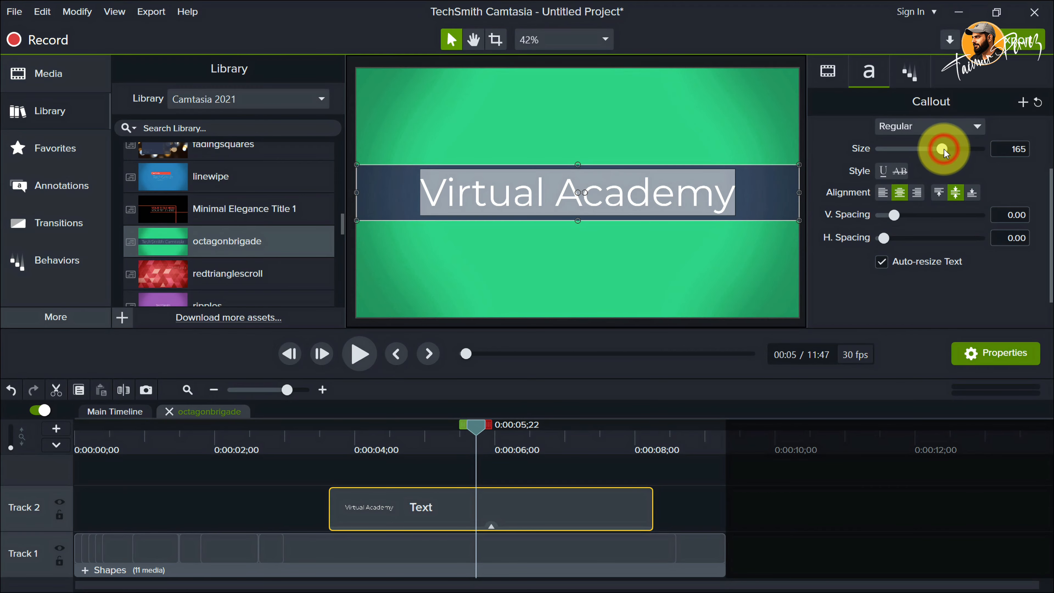
left_click_drag(943, 149, 949, 150)
left_click(953, 129)
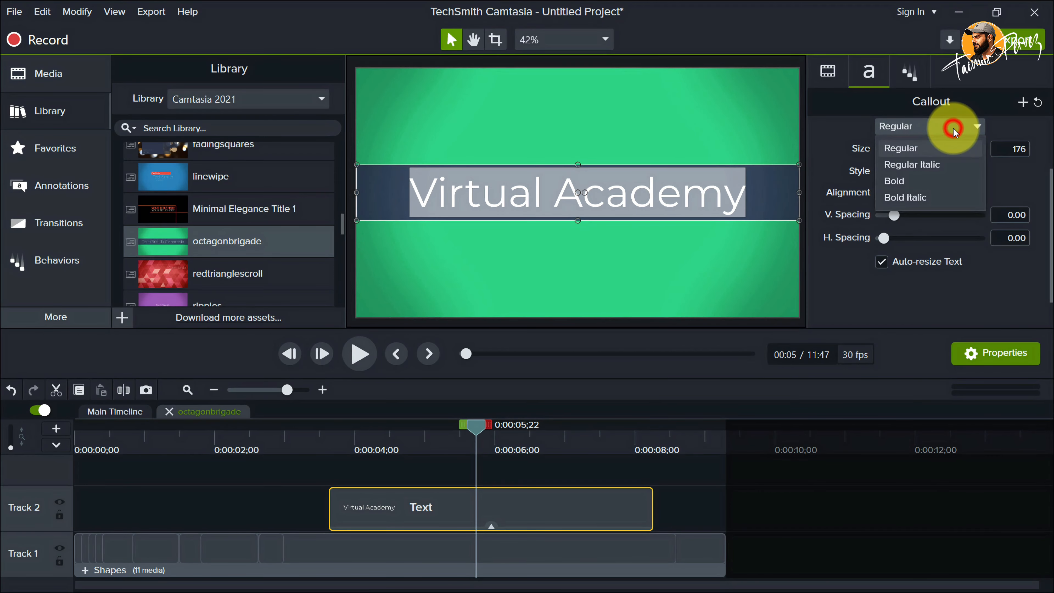
left_click(918, 177)
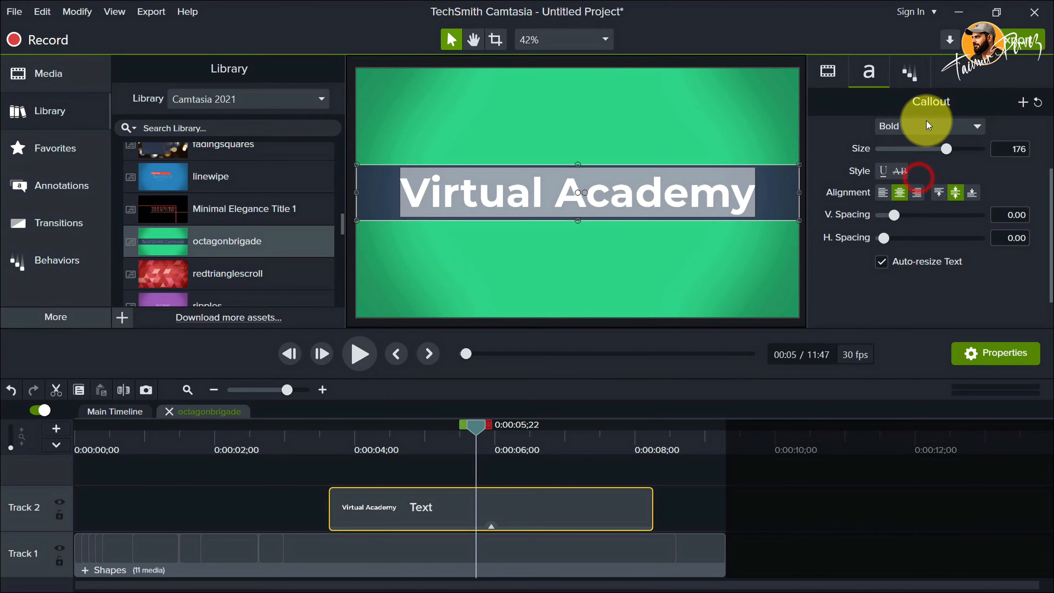
Try Arial as the title's font and settle on Arial Black
scroll(977, 163, "up", 2)
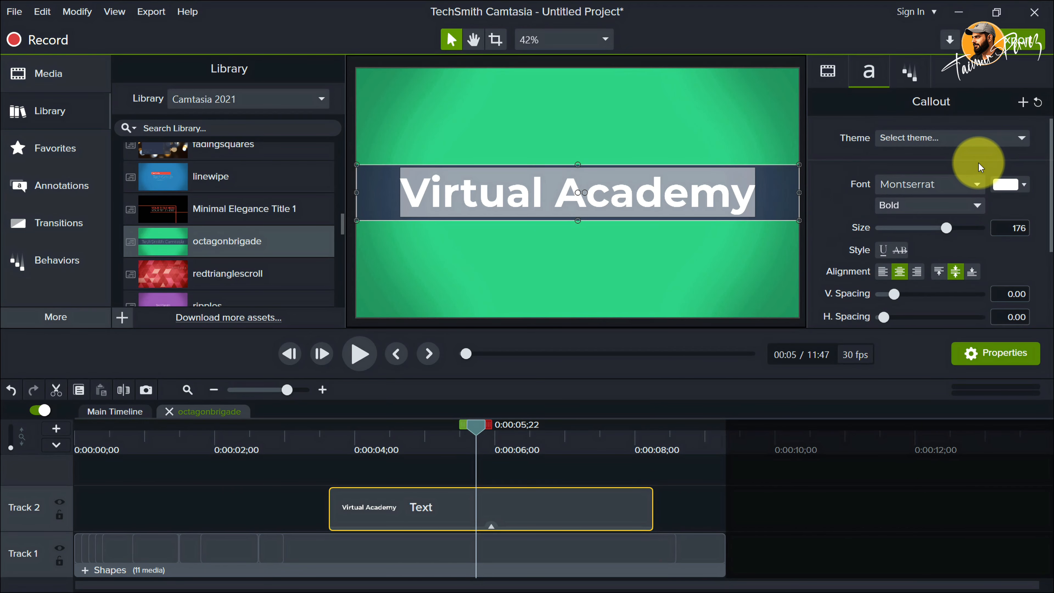
left_click(942, 181)
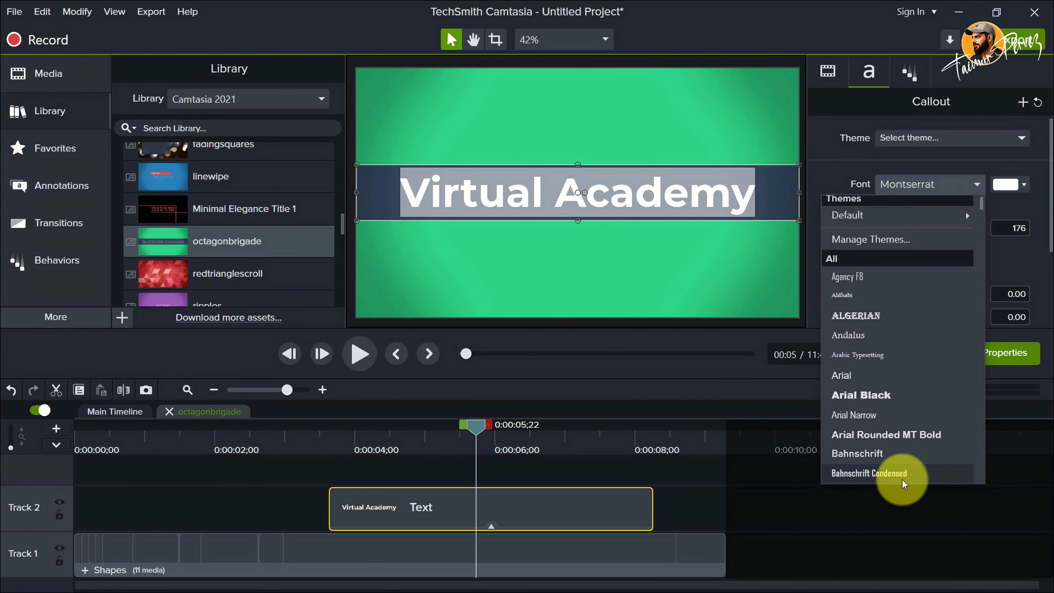
left_click(875, 376)
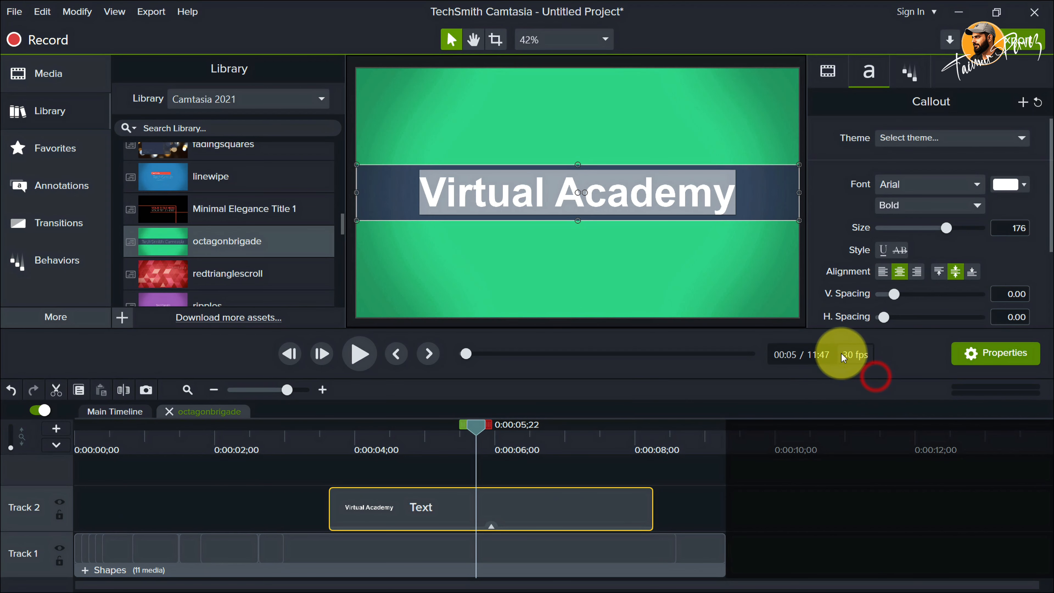
left_click(906, 183)
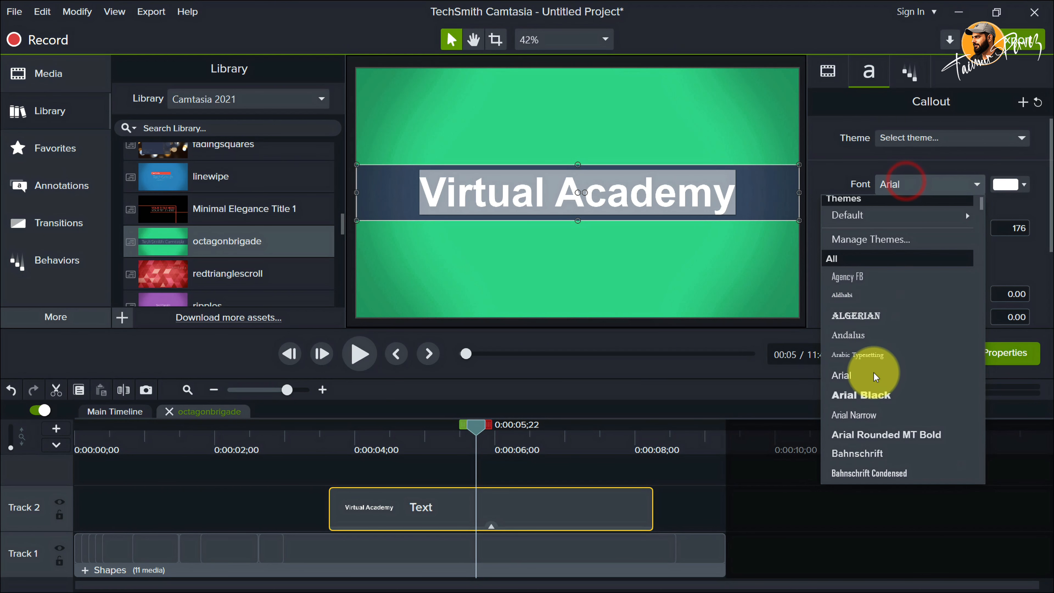
left_click(874, 398)
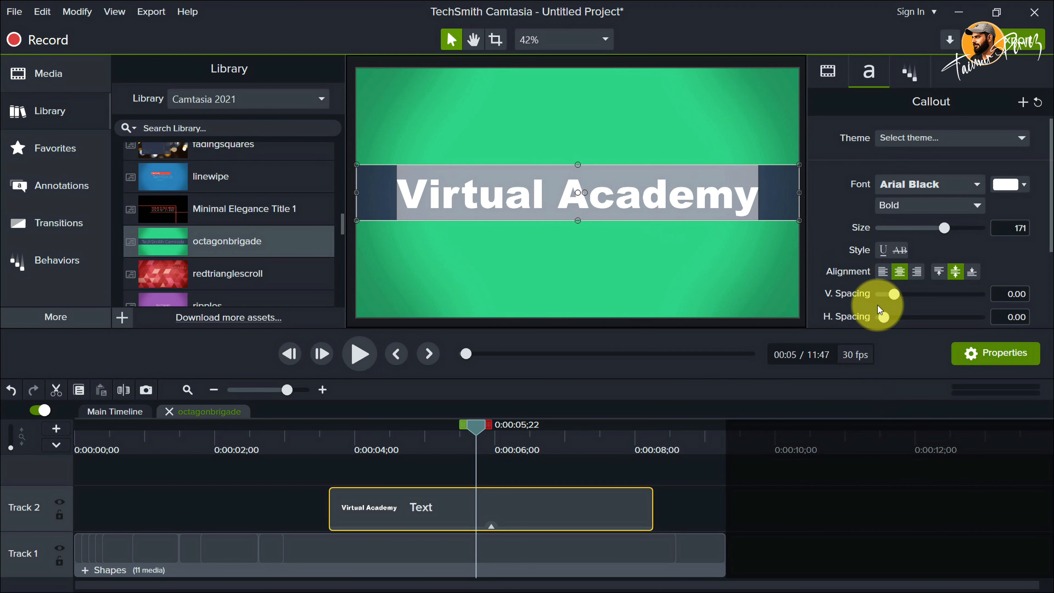
Try the green #739922 on the title text, settle on the default theme's light grey, and deselect the title
left_click(1004, 185)
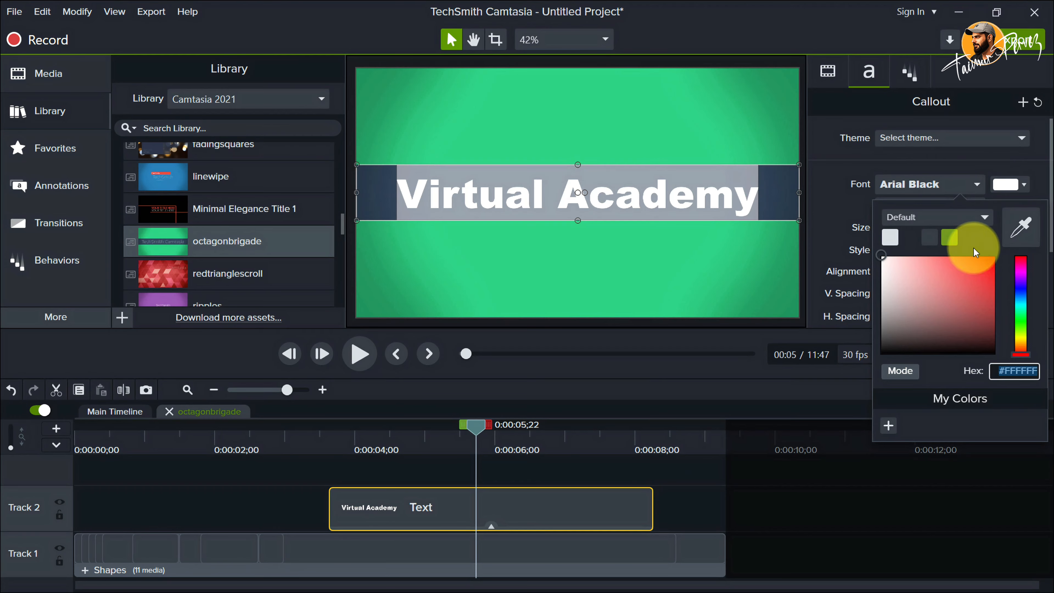
left_click(947, 240)
left_click(1006, 184)
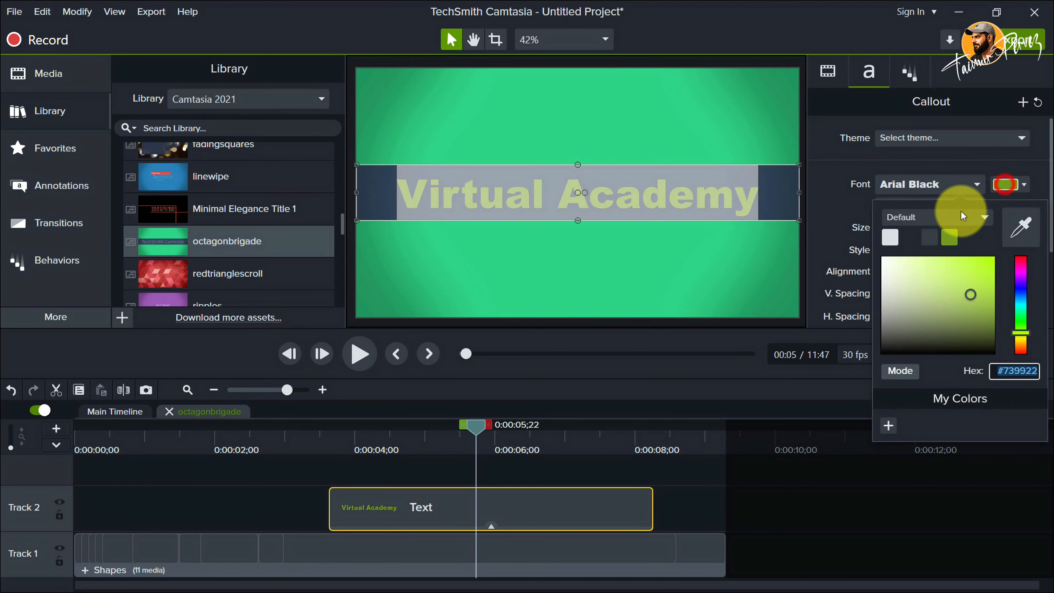
left_click(891, 239)
left_click(889, 349)
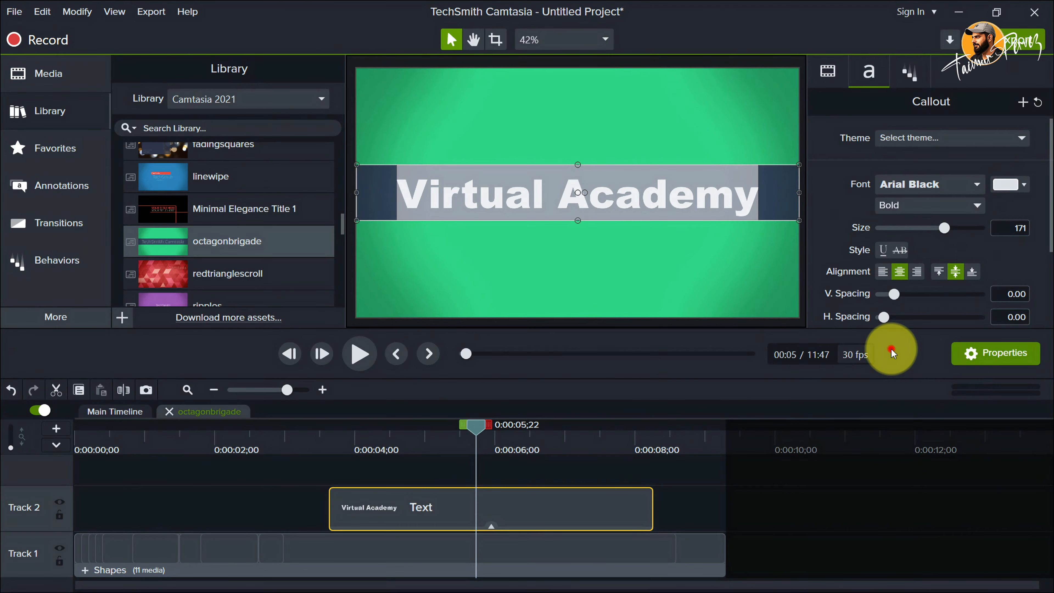
left_click(869, 498)
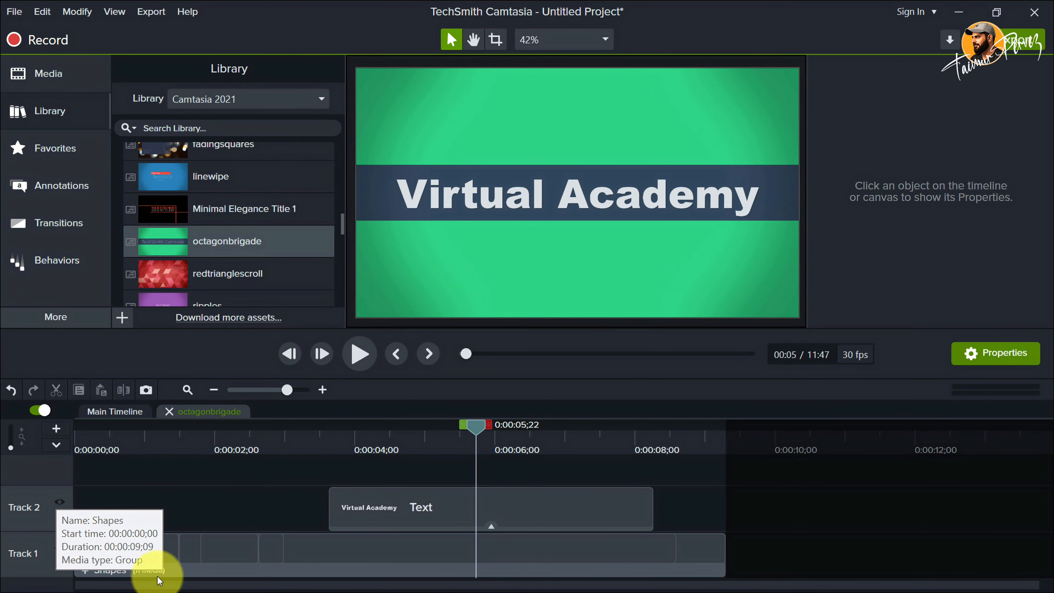
Open the Shapes group on Track 1 and look through its shape tracks
left_click(84, 570)
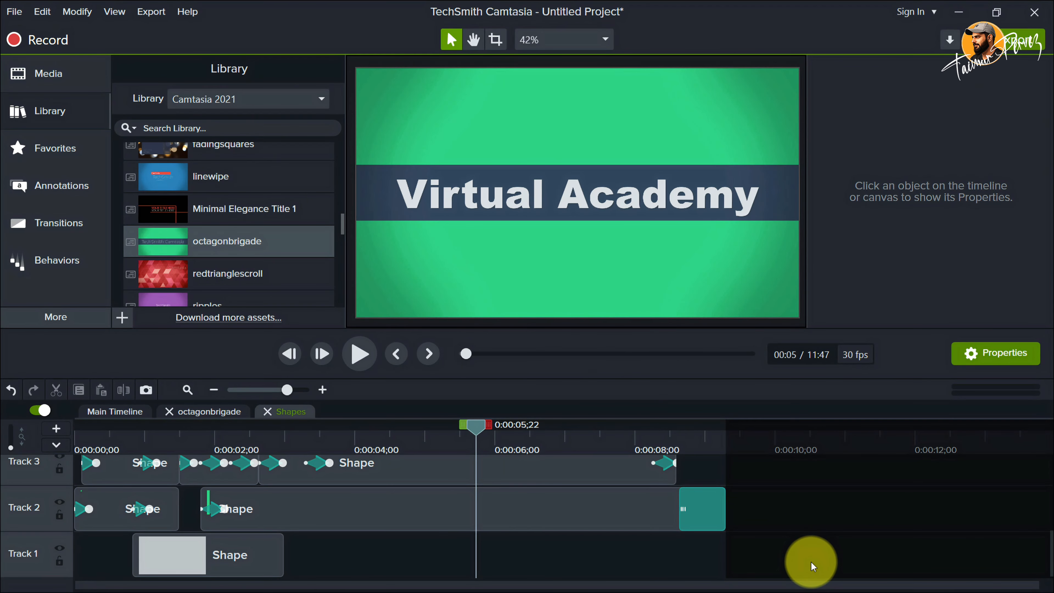
scroll(840, 514, "up", 4)
scroll(839, 514, "down", 3)
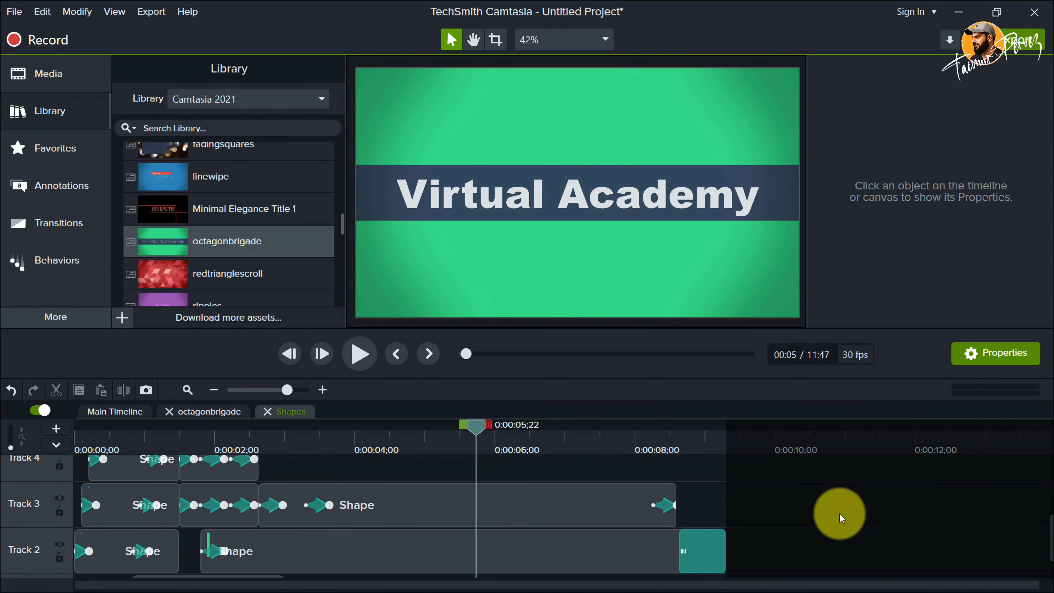
scroll(840, 514, "down", 1)
Go to 0:00:01;25 and change the Track 1 background rectangle's fill to the default theme's dark navy
left_click_drag(477, 425, 202, 438)
left_click(235, 550)
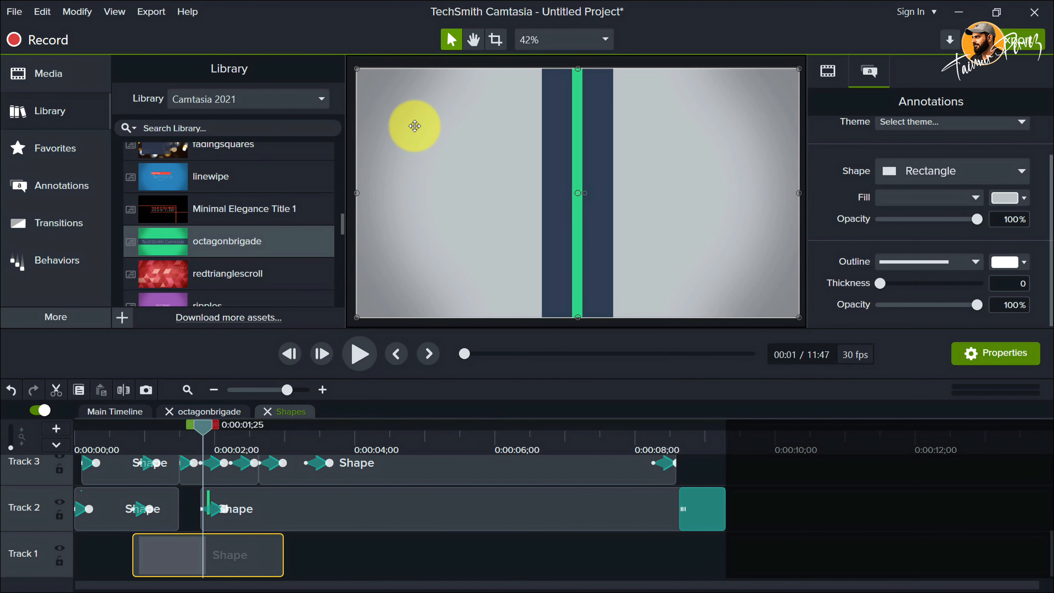
left_click(1023, 199)
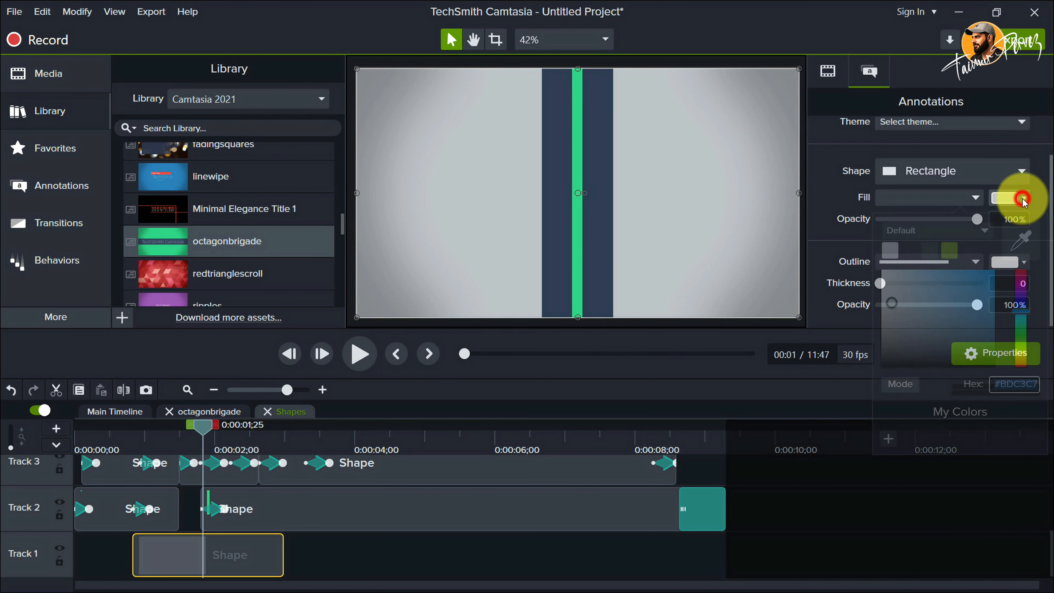
left_click(911, 252)
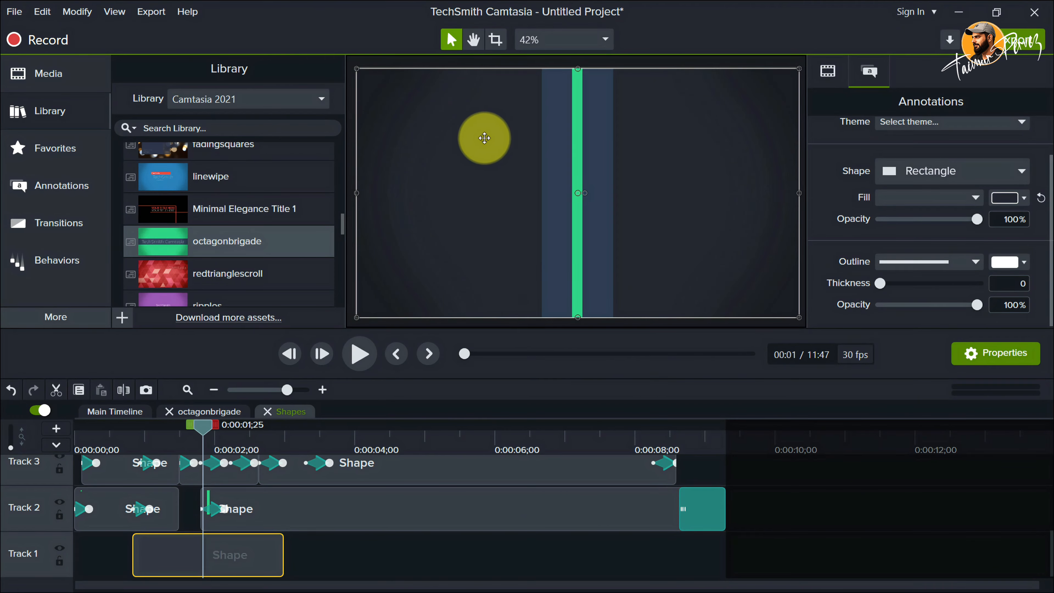
Go to 0:00:00;17 and change the fill of the first octagon on Track 2 to the default theme's dark grey
left_click_drag(201, 424, 114, 430)
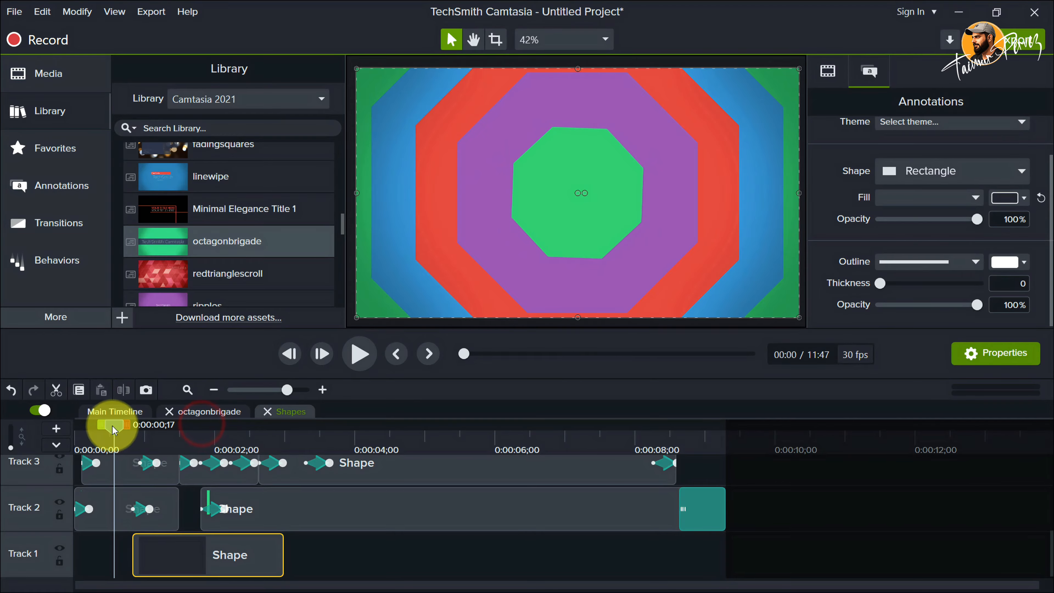
left_click(117, 518)
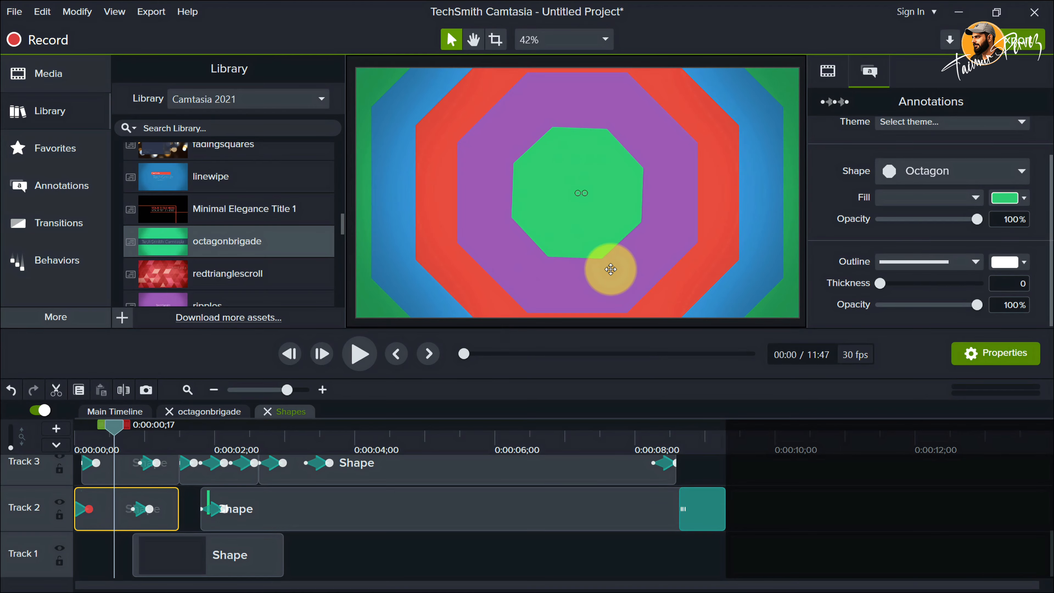
left_click(1001, 199)
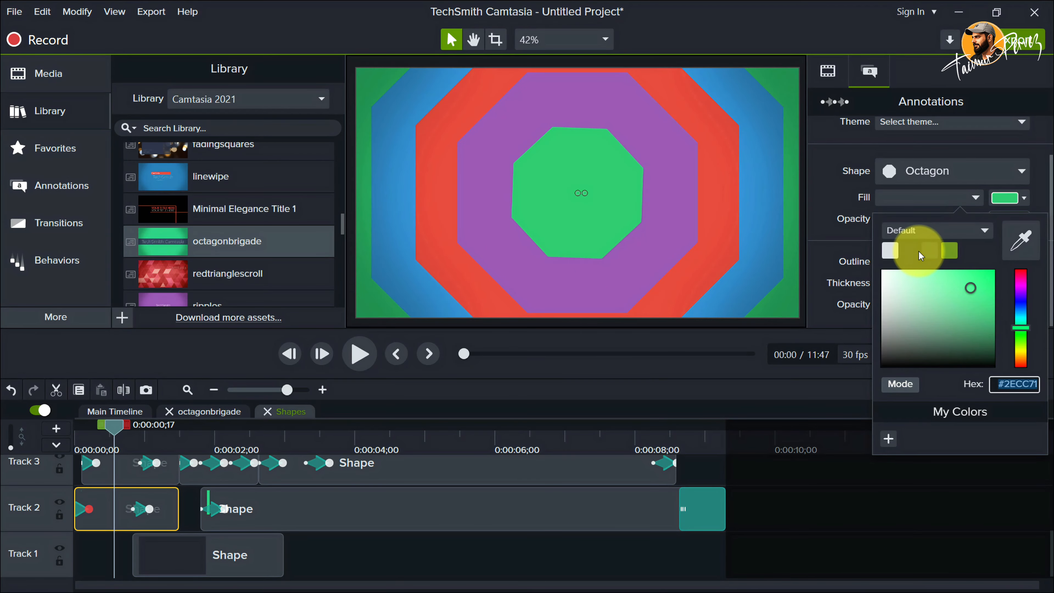
left_click(930, 251)
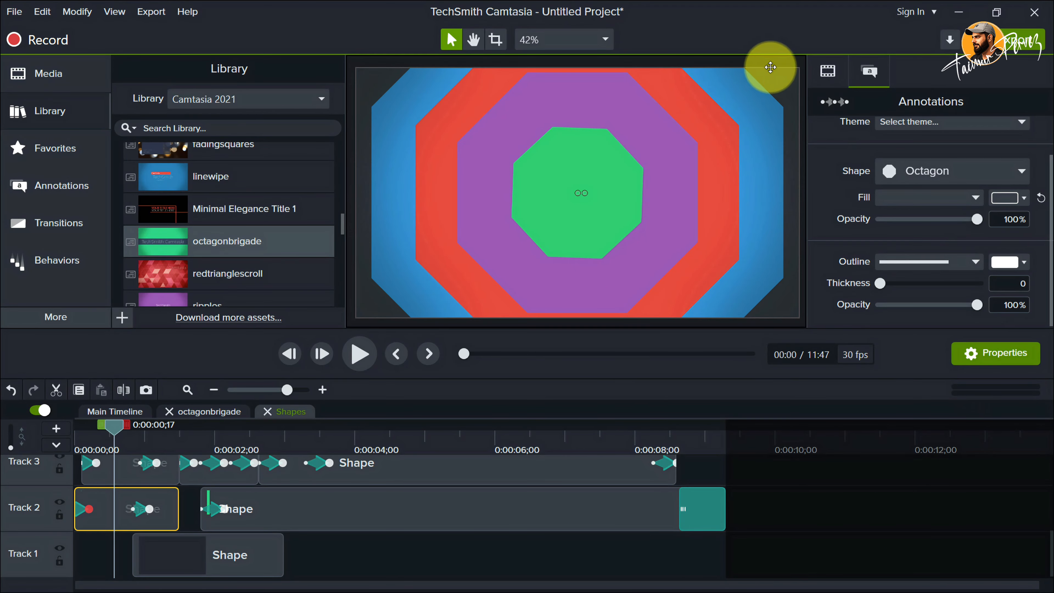
Inspect the long rectangle shapes on Tracks 2 and 3, viewing the animation at 0:00:05;24 and 0:00:02;01
left_click(277, 508)
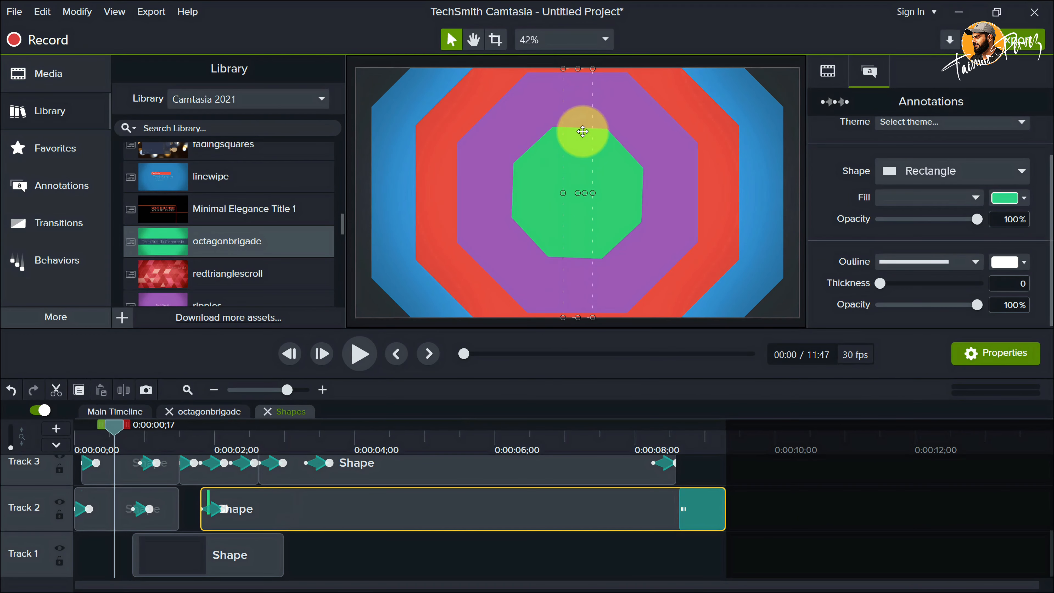
left_click(486, 463)
scroll(487, 462, "up", 1)
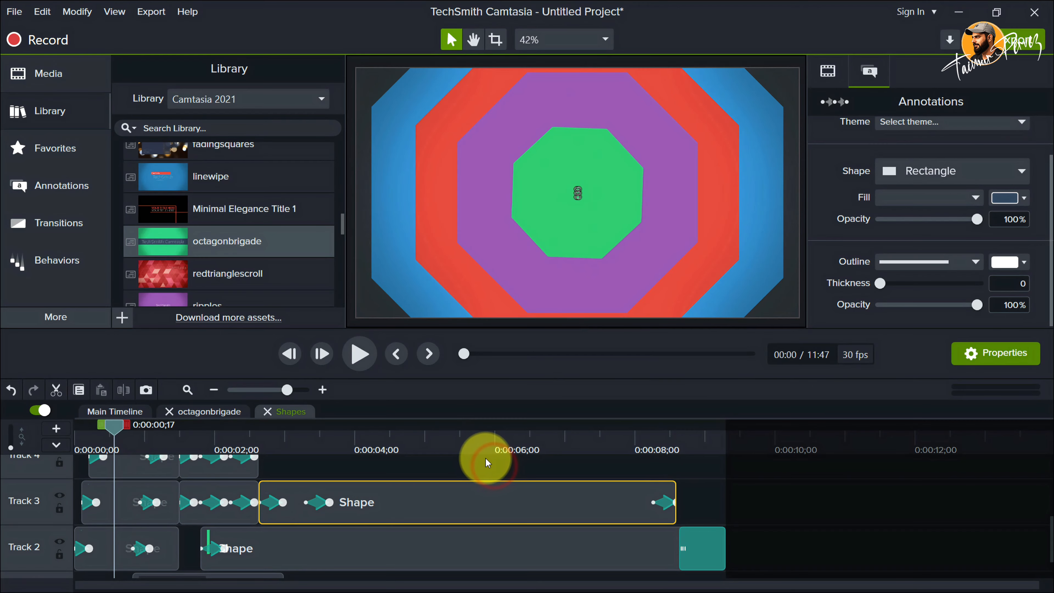
left_click(480, 441)
left_click(510, 542)
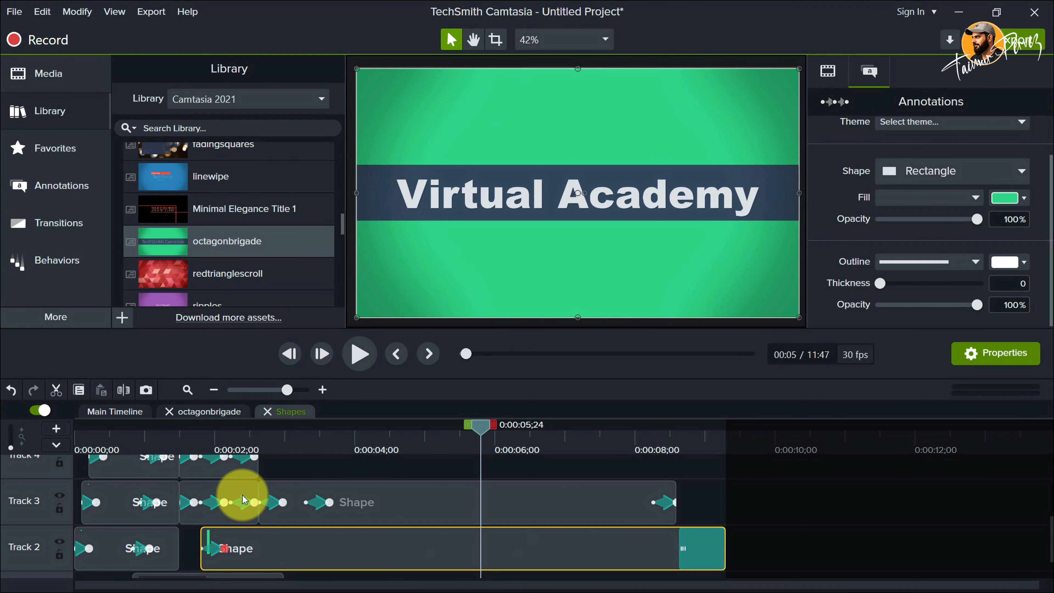
left_click(216, 440)
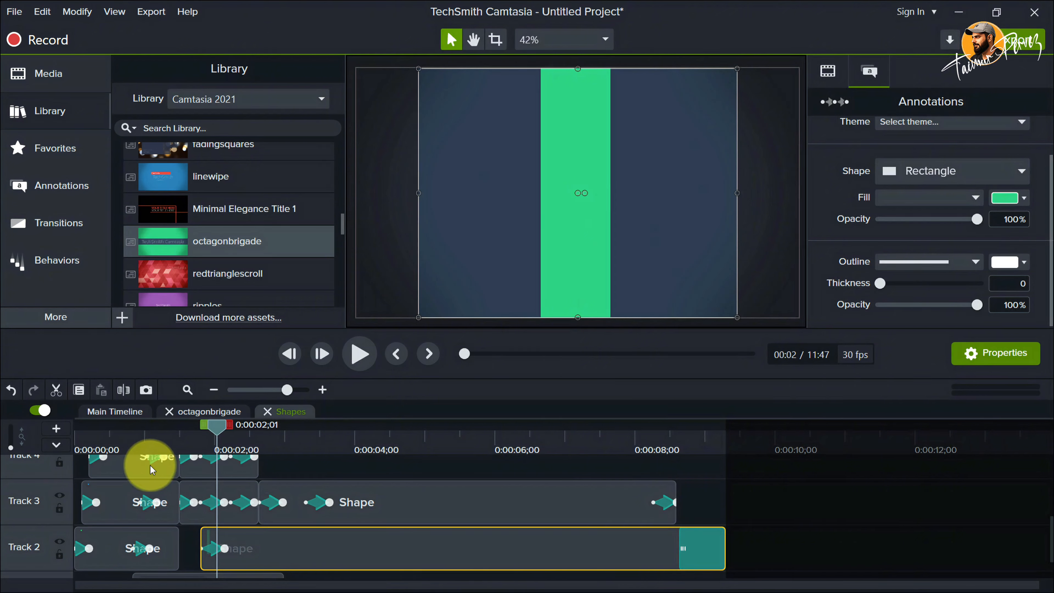
Go to 0:00:00;22, change the fill of the first octagon on Track 4 to pink #EE1786, and deselect it
left_click(126, 464)
left_click(127, 438)
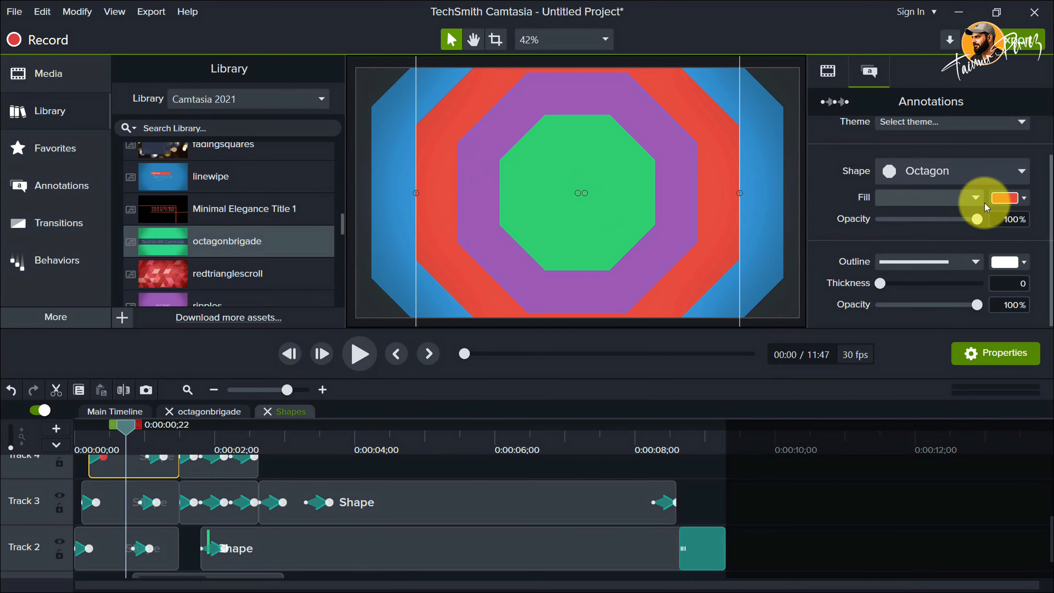
left_click(1007, 198)
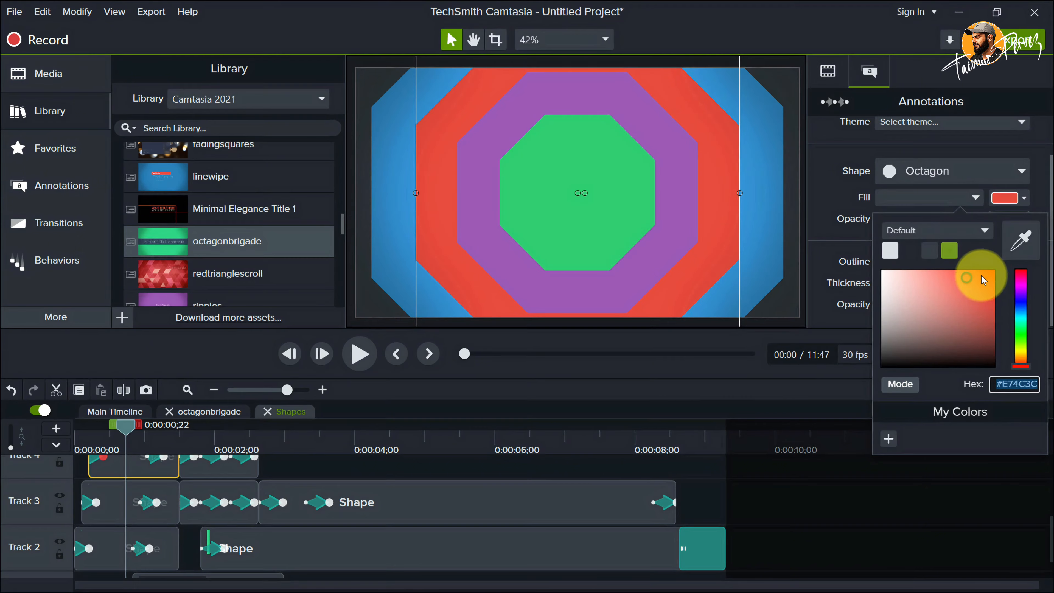
left_click(1021, 281)
left_click(985, 276)
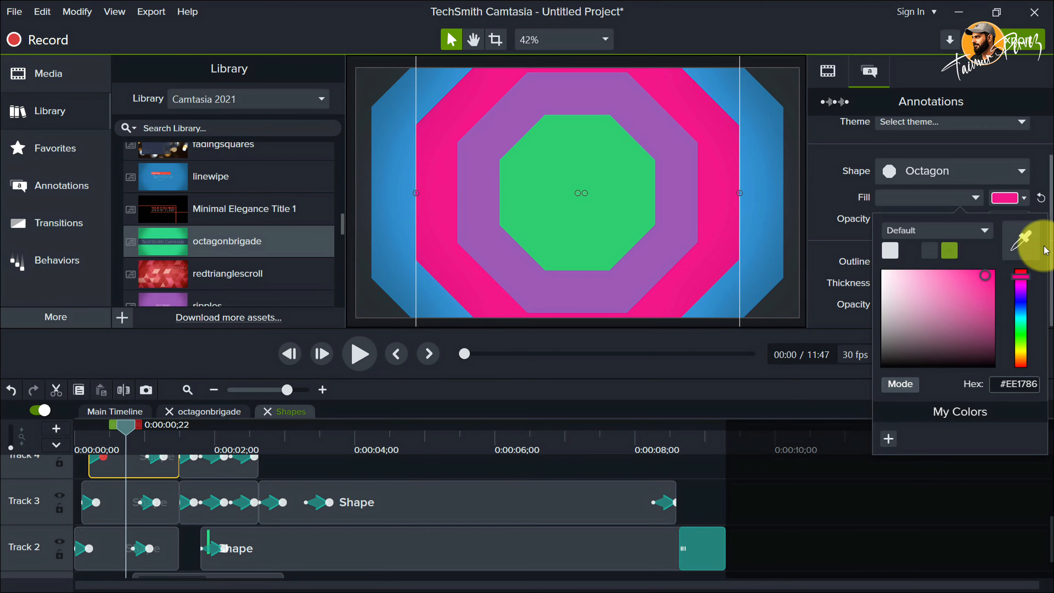
left_click(910, 505)
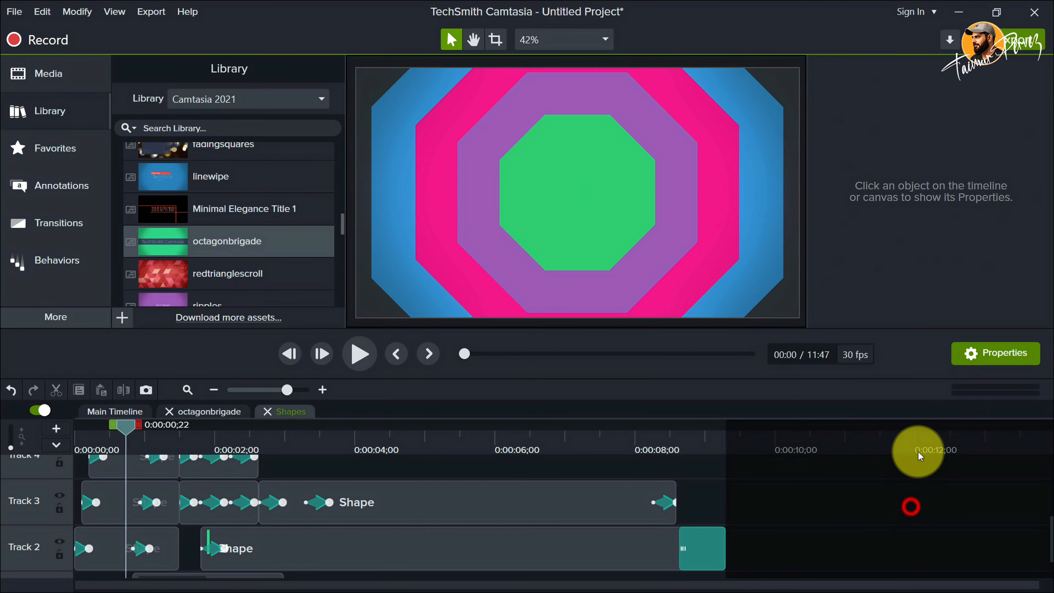
Close the Shapes and octagonbrigade groups to return to the main timeline
left_click(517, 537)
left_click(423, 473)
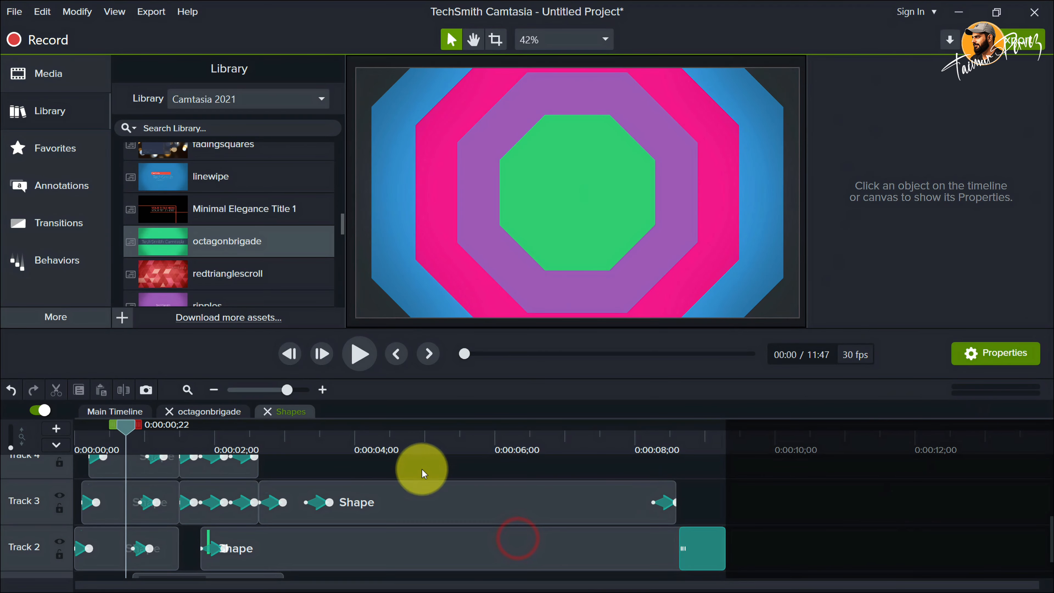
left_click(268, 411)
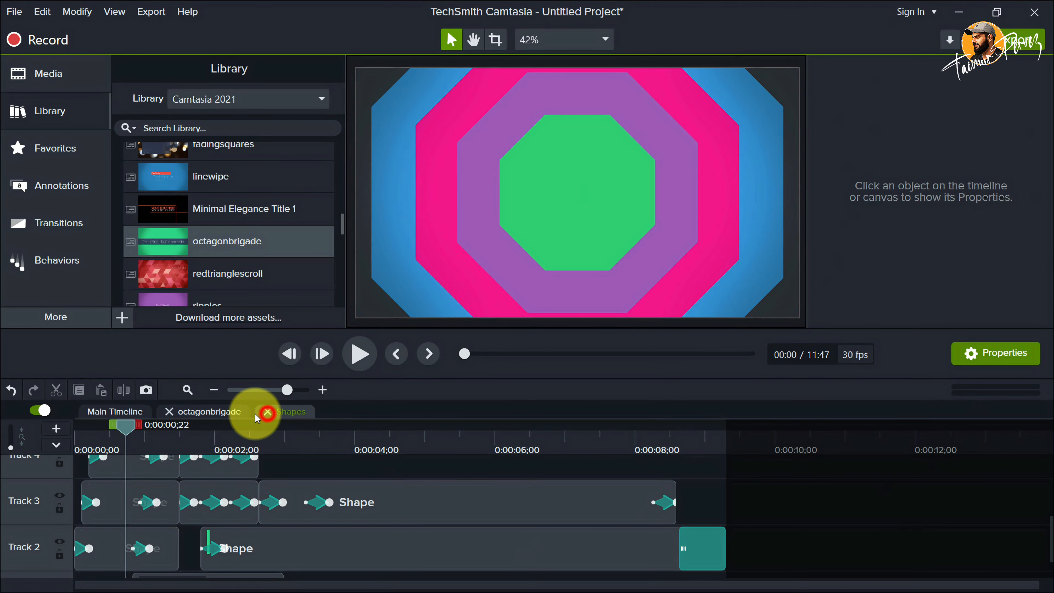
left_click(170, 412)
Play the customized intro from the start of the timeline and pause at 0:00:05;23
double_click(124, 405)
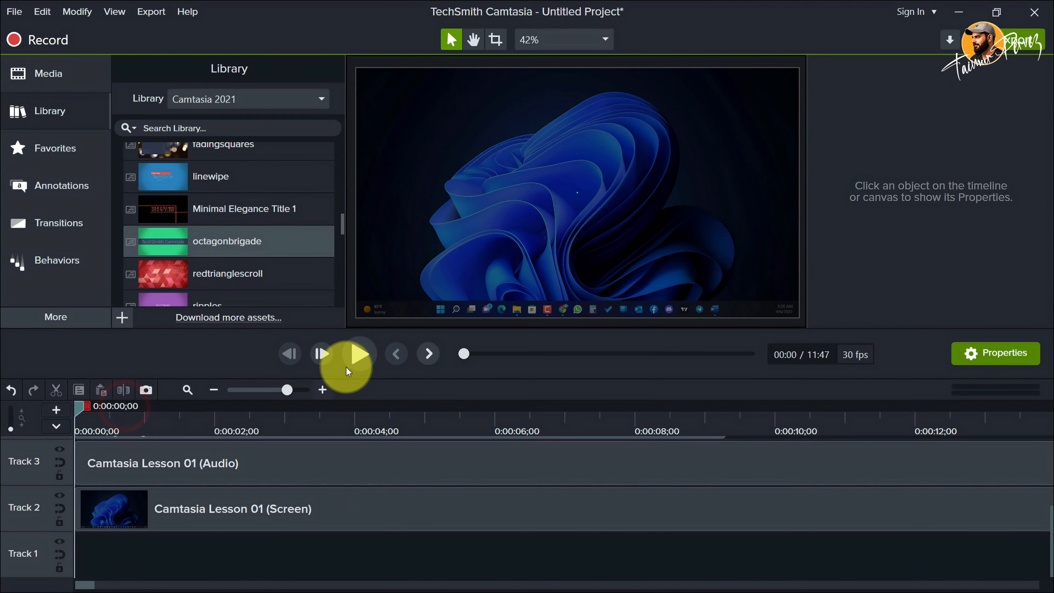
left_click(356, 360)
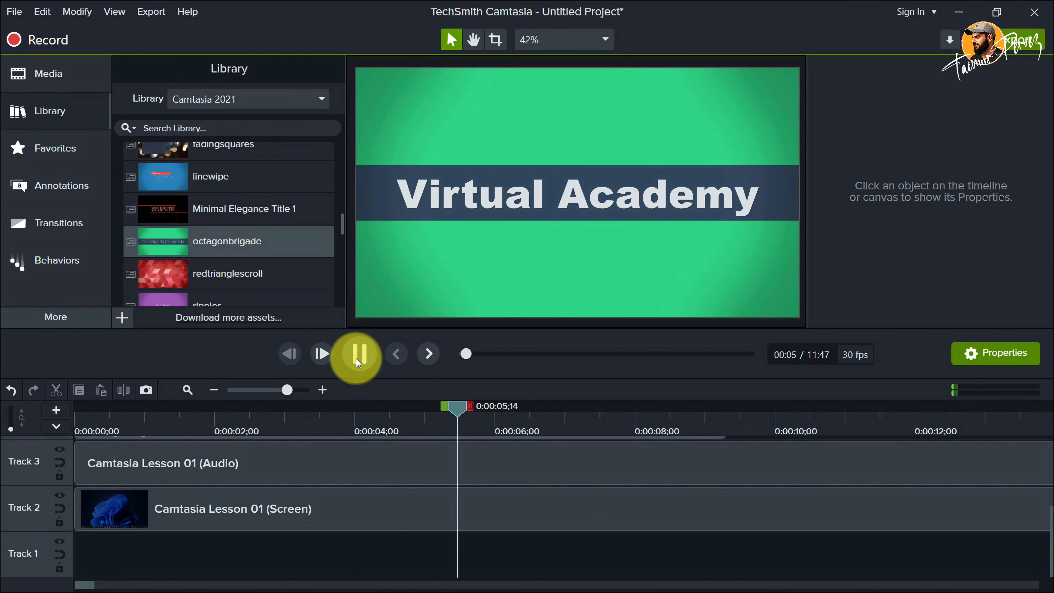
left_click(355, 358)
Move the octagonbrigade group from Track 4 up to Track 5
scroll(607, 521, "up", 3)
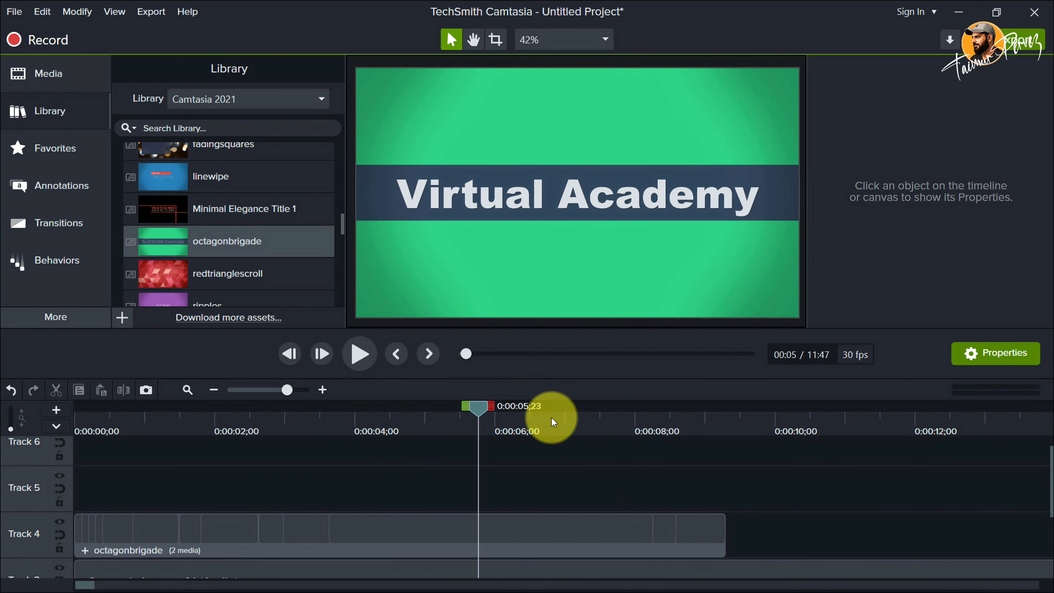
left_click_drag(558, 523, 553, 486)
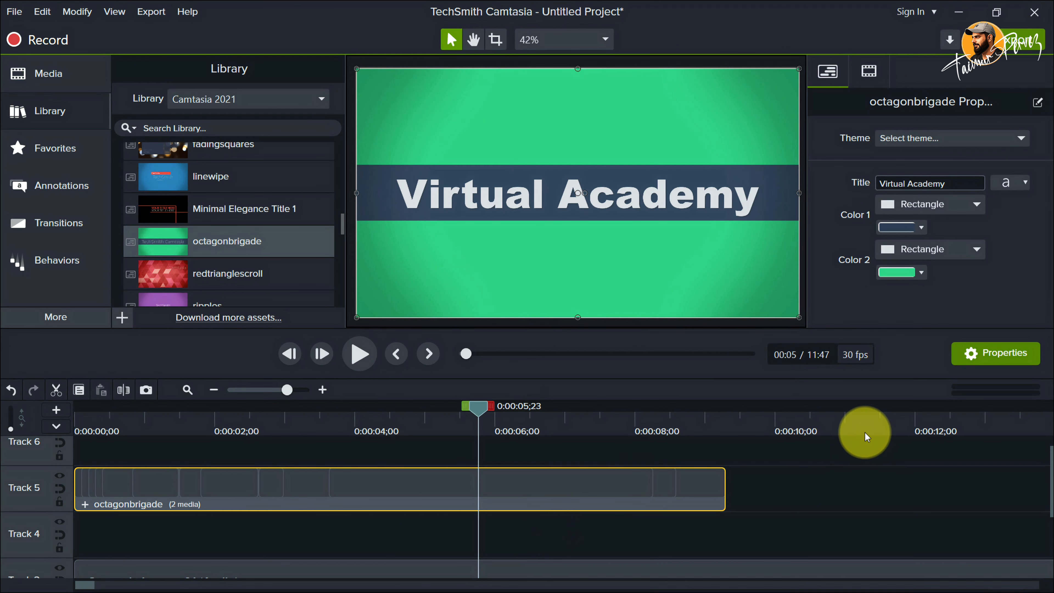
Collapse the Intros library folder and add atthetop from Music Tracks to the start of Track 4
scroll(157, 184, "up", 5)
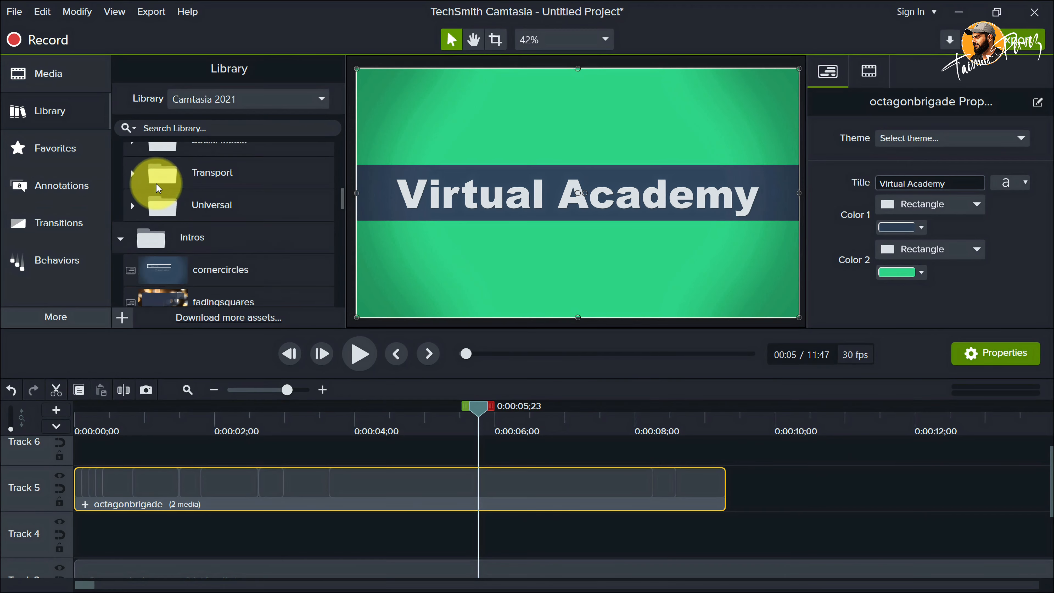
scroll(157, 184, "down", 1)
scroll(156, 187, "down", 2)
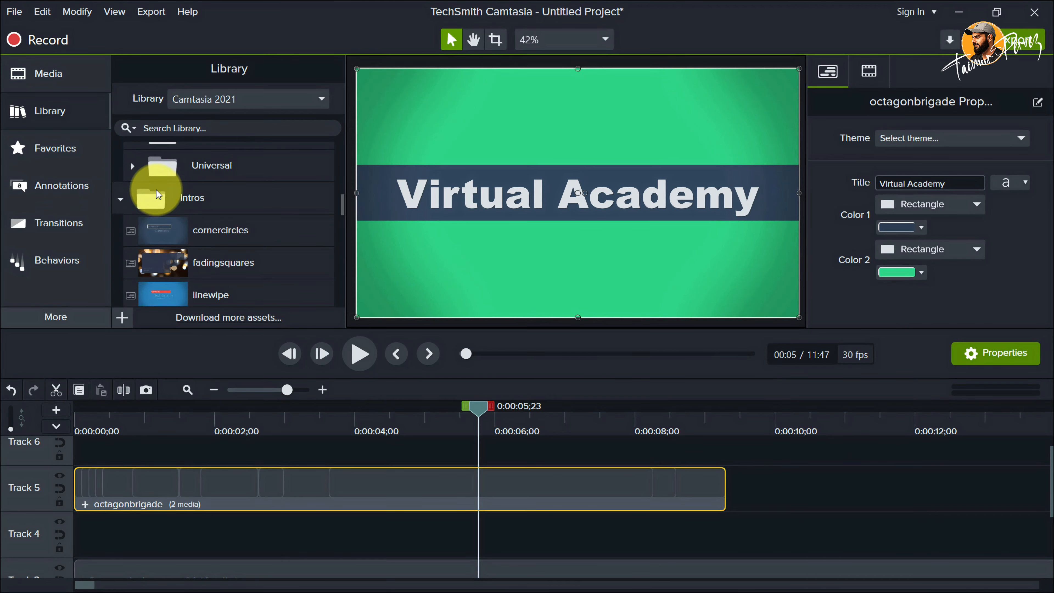
left_click(121, 199)
scroll(265, 200, "down", 1)
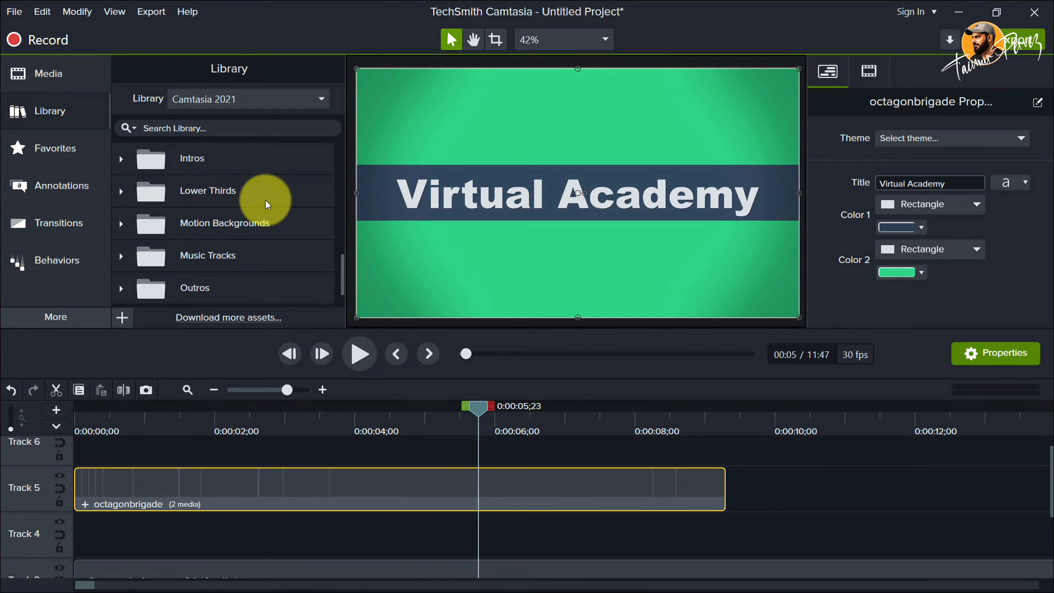
left_click(121, 257)
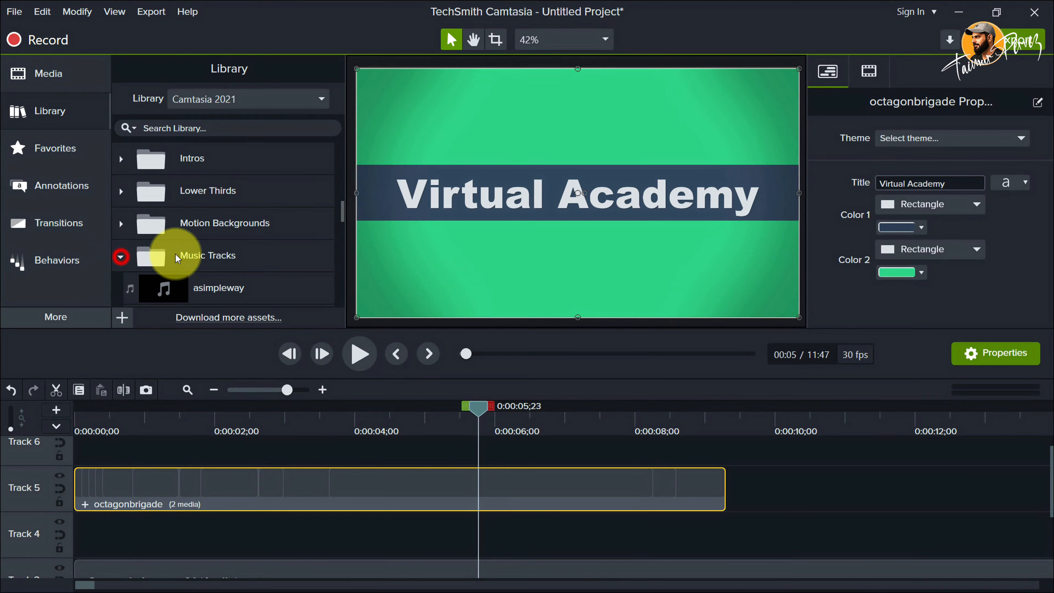
scroll(251, 219, "down", 3)
left_click(155, 240)
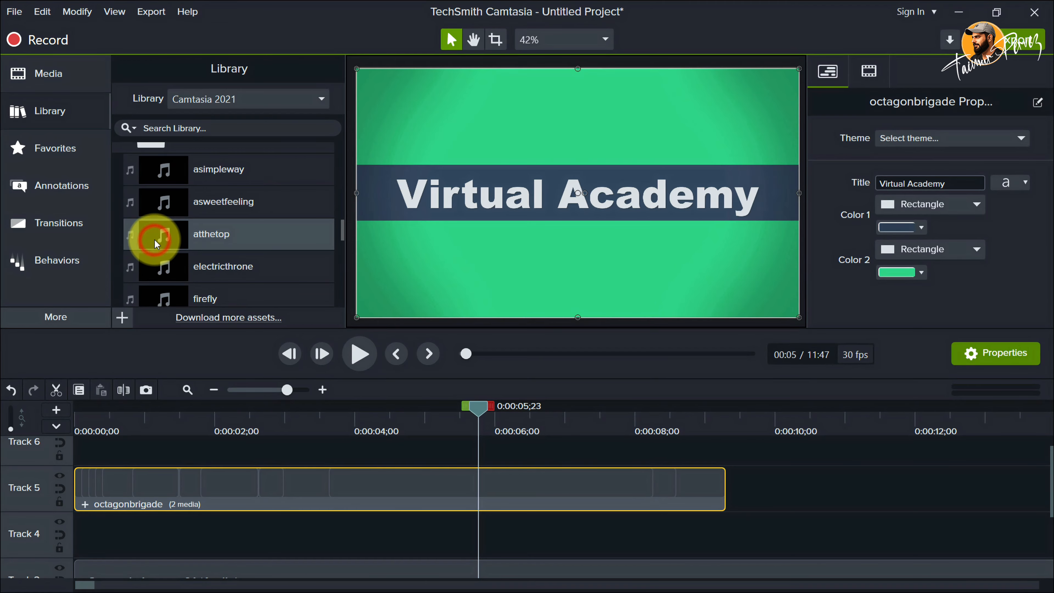
left_click_drag(155, 239, 131, 522)
Play the intro together with the atthetop music from the start of the timeline, and pause the playback
left_click_drag(105, 410, 80, 405)
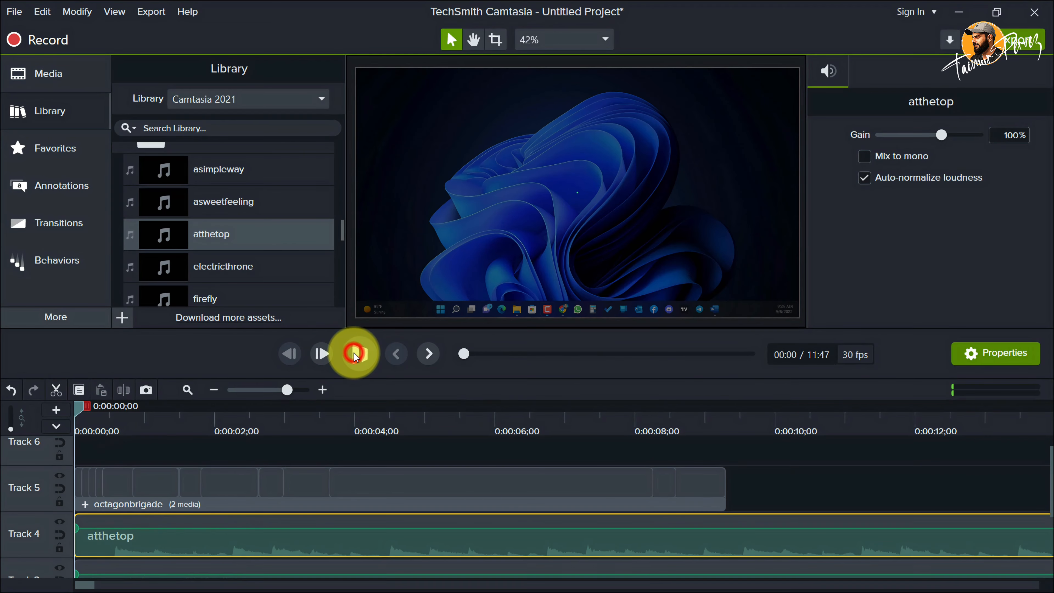
left_click(354, 352)
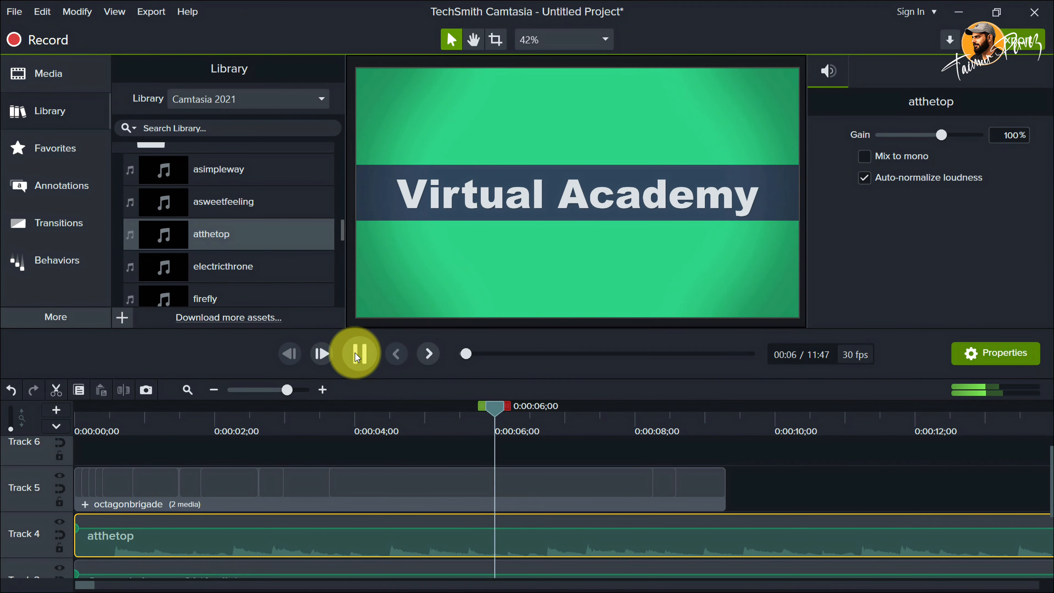
left_click(355, 352)
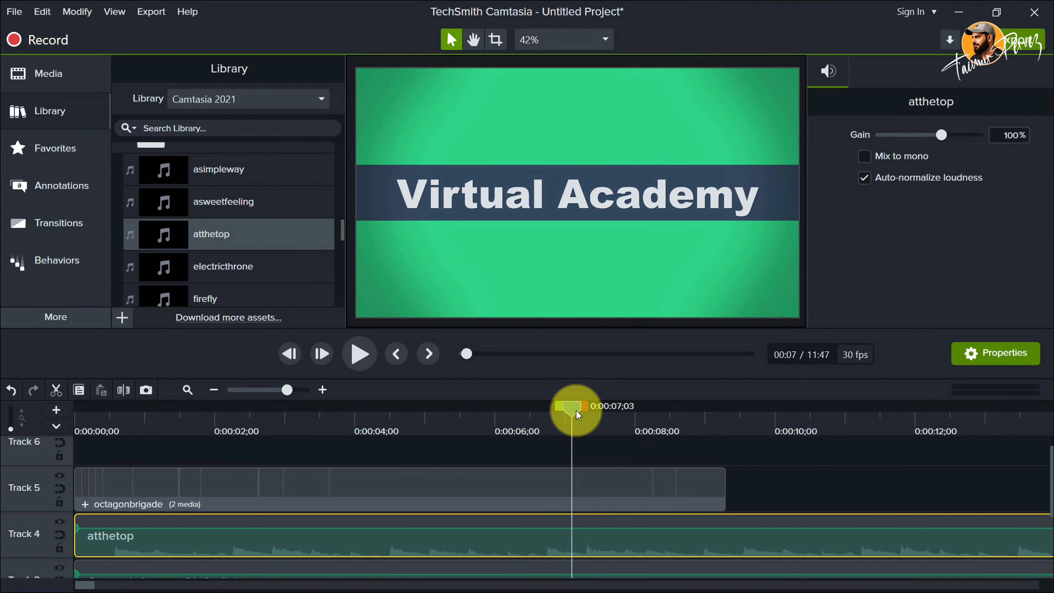
Move the playhead back to 0:00:05;27 and step frame by frame forward and backward around the six-second mark
left_click_drag(576, 412, 484, 412)
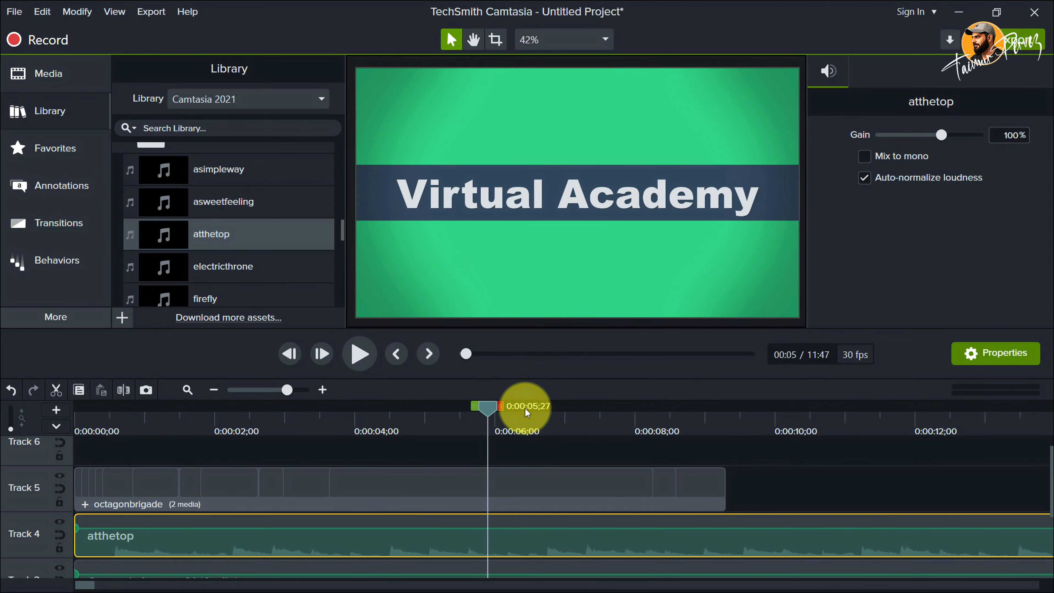
left_click(323, 355)
left_click(322, 355)
left_click(323, 356)
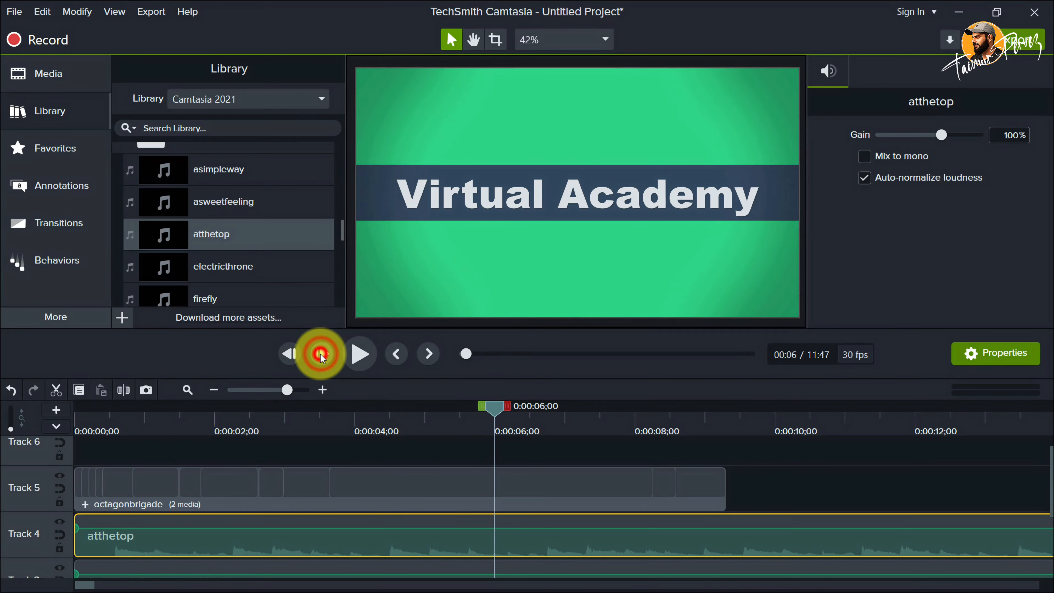
left_click(322, 355)
left_click(322, 356)
left_click(322, 356)
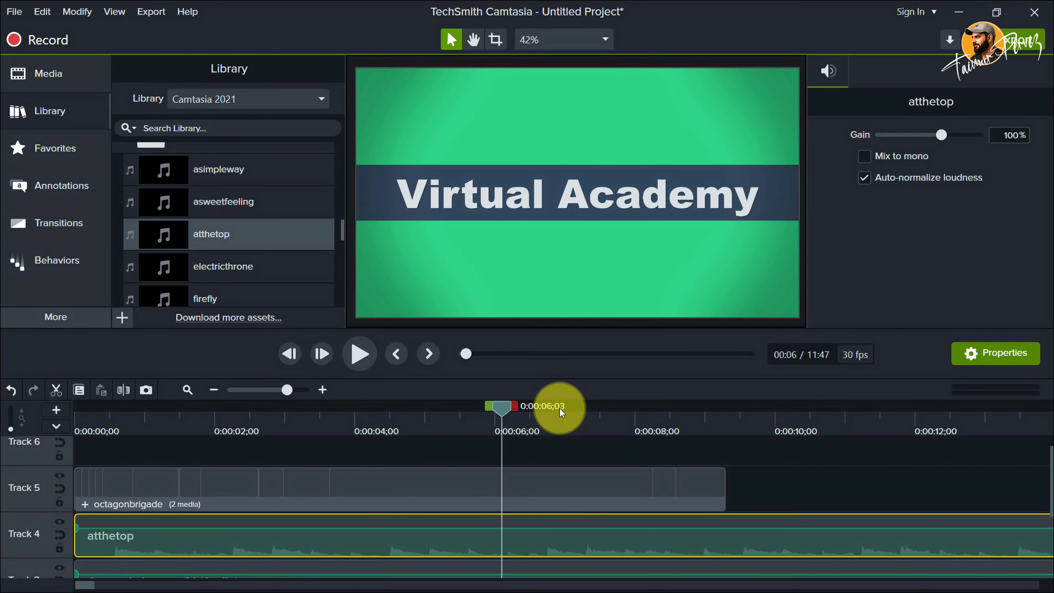
left_click(291, 355)
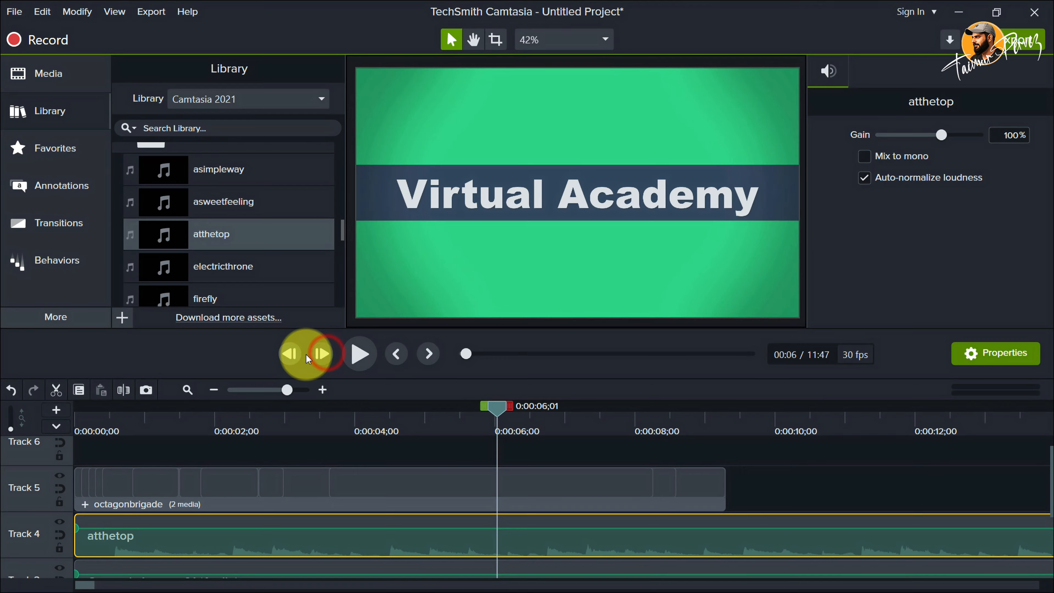
left_click(323, 357)
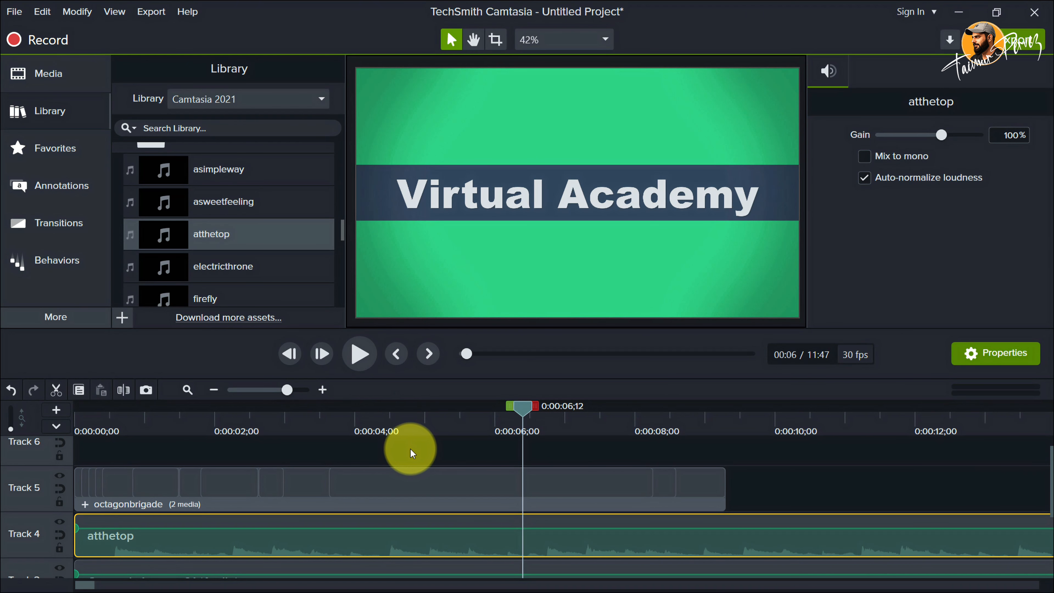
Add the electricthrone music track directly after atthetop on Track 4
key("ctrl+9")
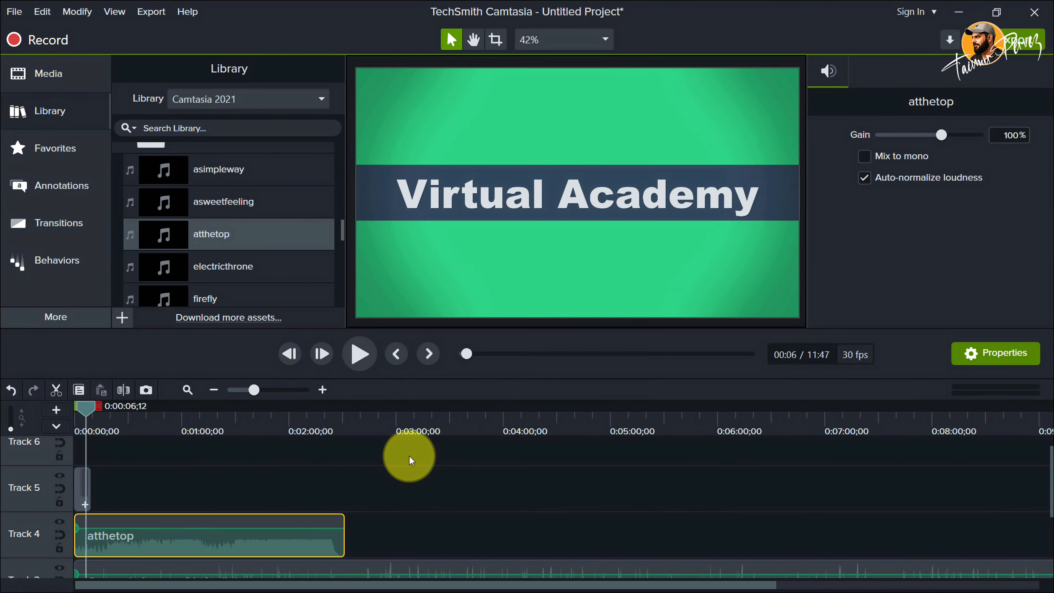
scroll(354, 511, "down", 3)
scroll(297, 452, "up", 2)
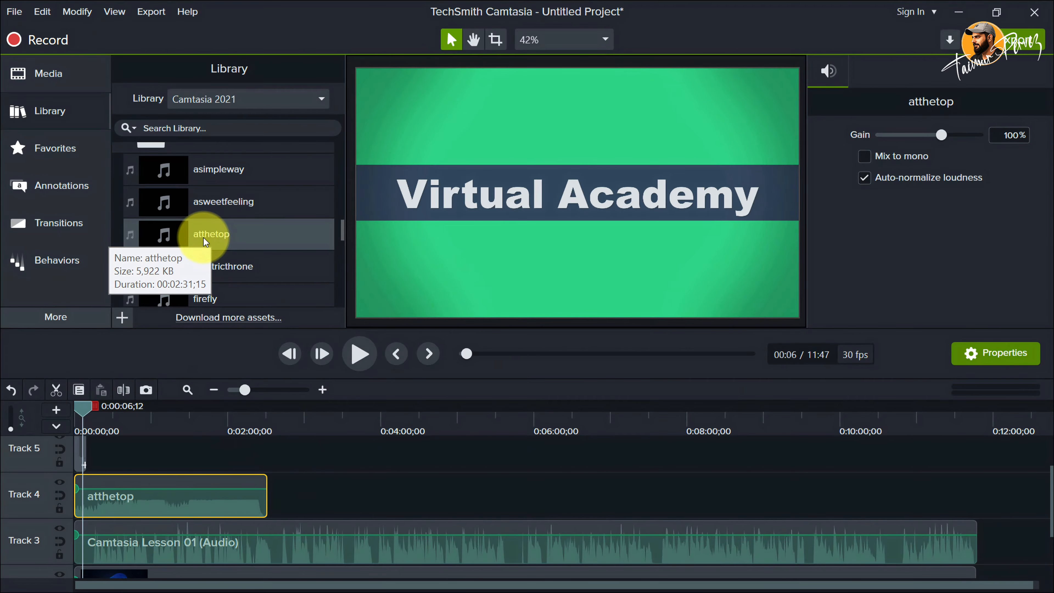
left_click_drag(200, 260, 276, 494)
Jump the playhead to the edge between the two music clips and back to the start, and delete electricthrone from Track 4
left_click(427, 354)
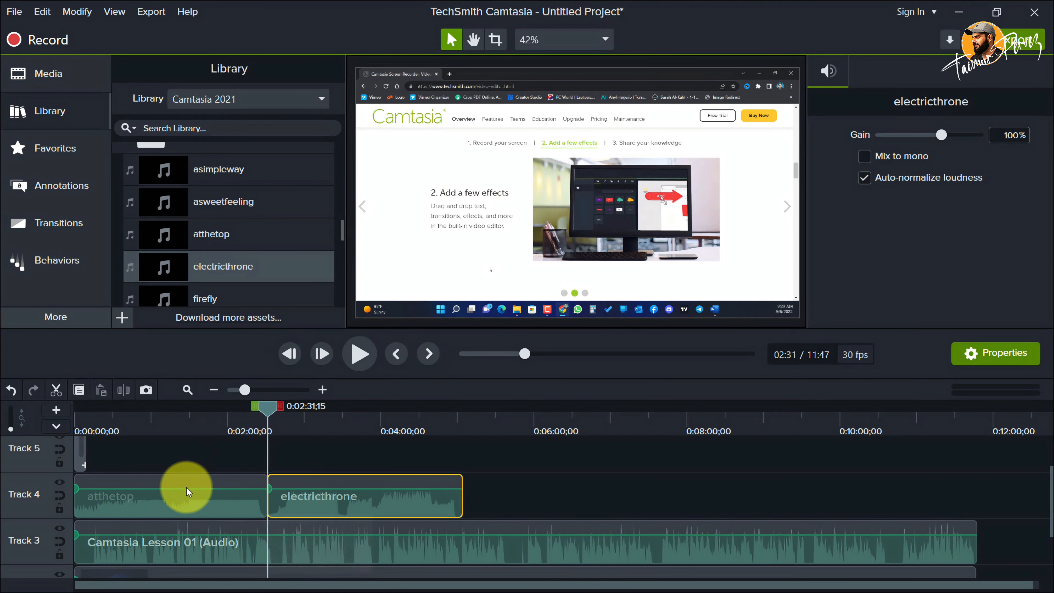
left_click(405, 356)
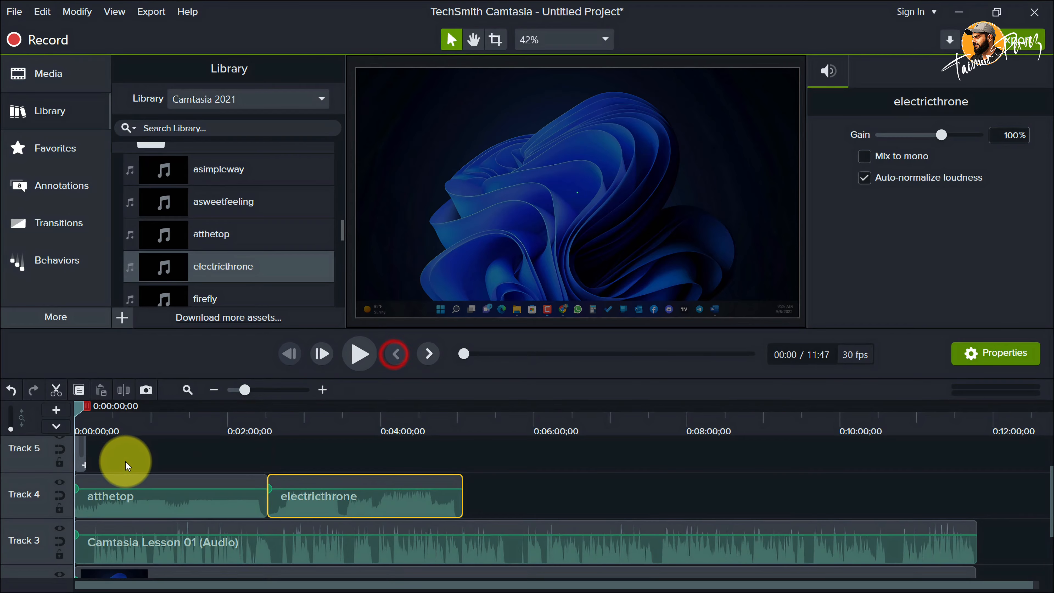
left_click_drag(518, 458, 403, 505)
key("Delete")
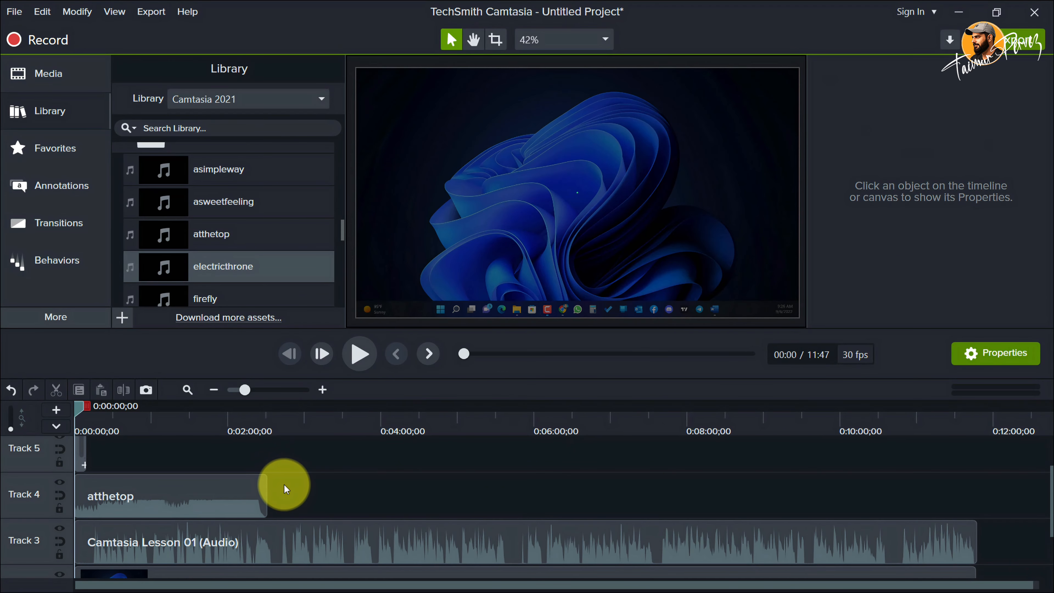
Trim the end of the atthetop music clip on Track 4 to match the end of the octagonbrigade intro
scroll(247, 487, "up", 1)
scroll(256, 490, "up", 5)
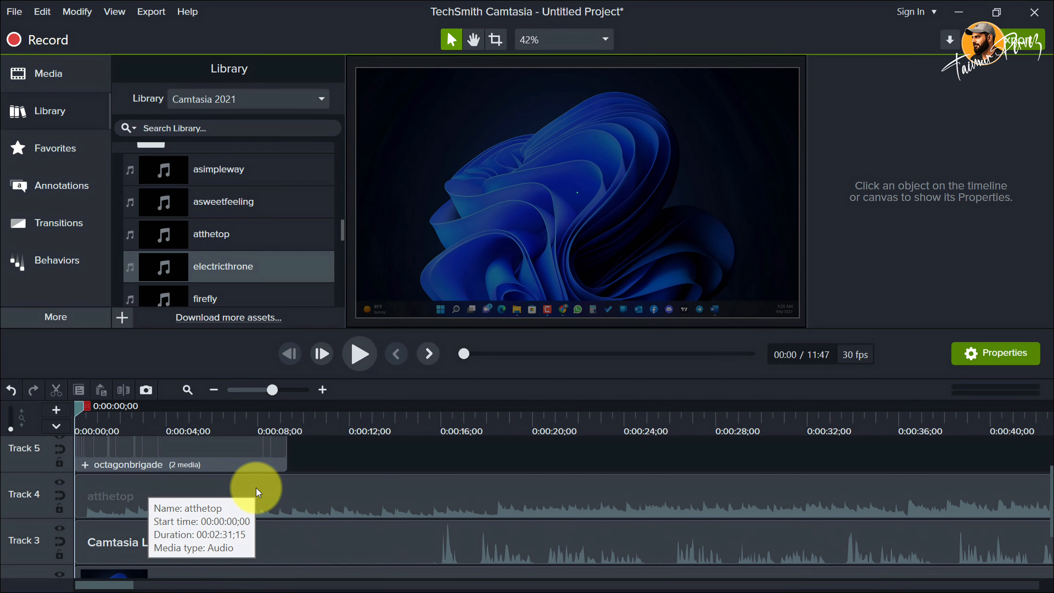
scroll(256, 490, "down", 5)
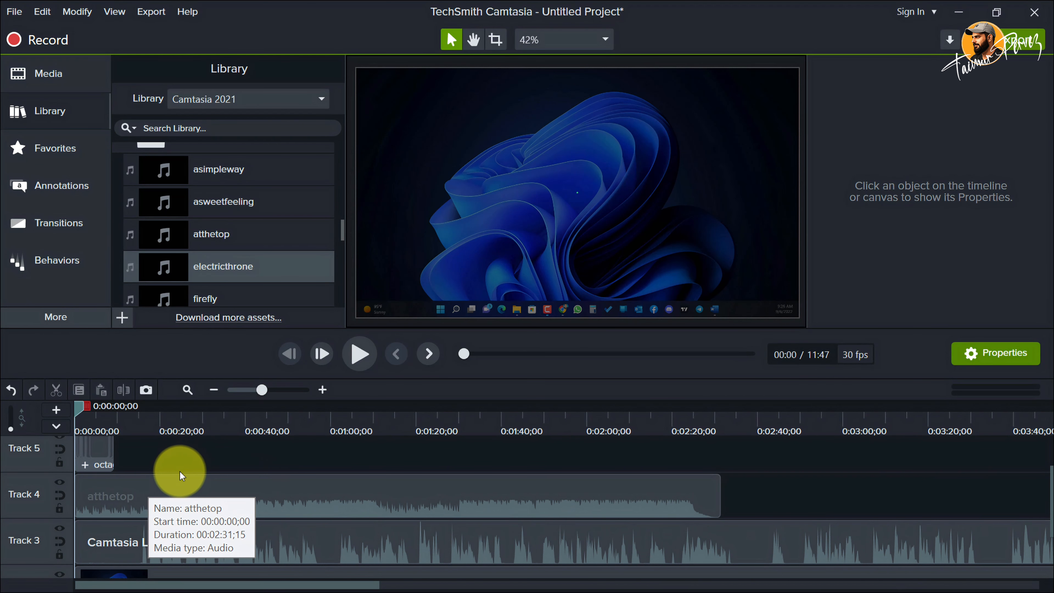
left_click(116, 410)
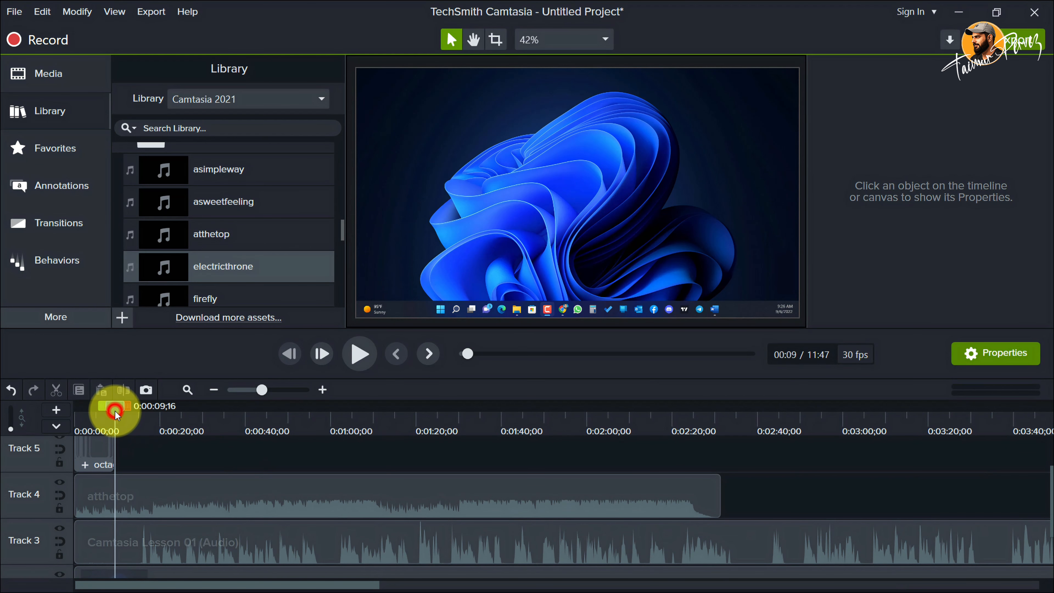
left_click(133, 502)
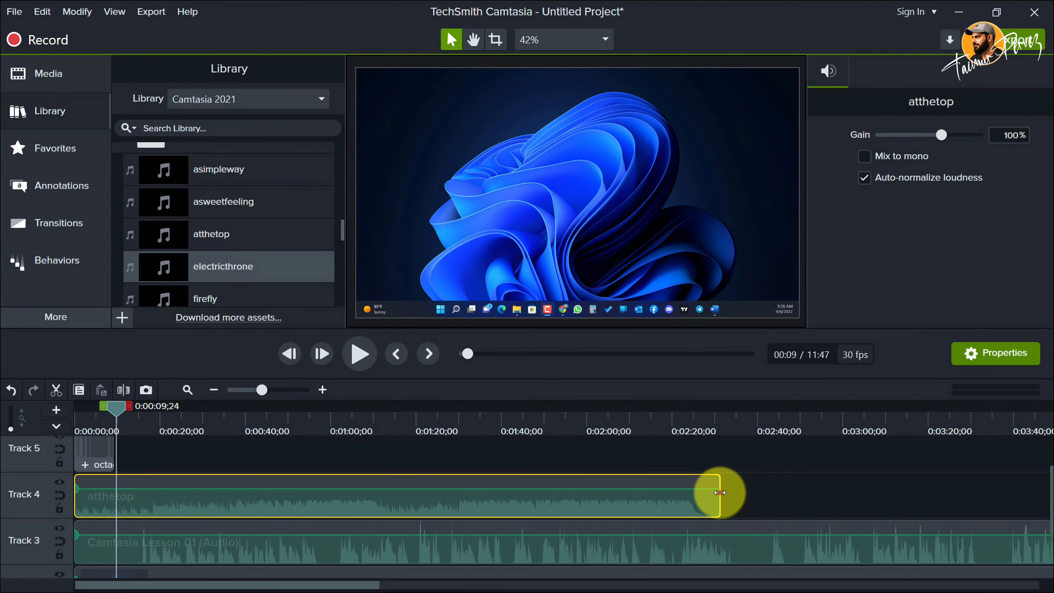
left_click_drag(719, 492, 178, 494)
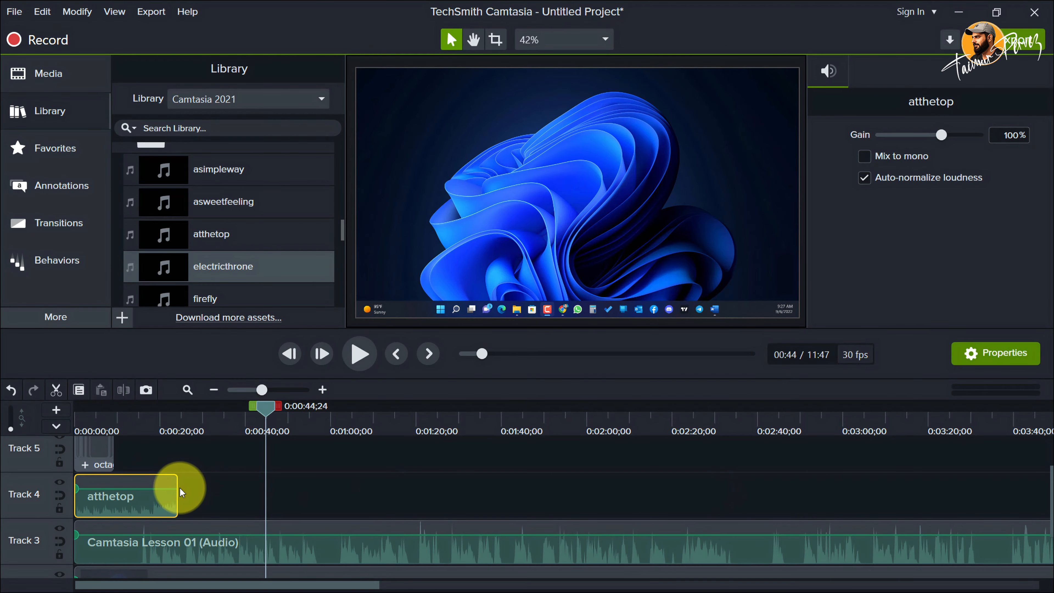
left_click_drag(176, 492, 119, 485)
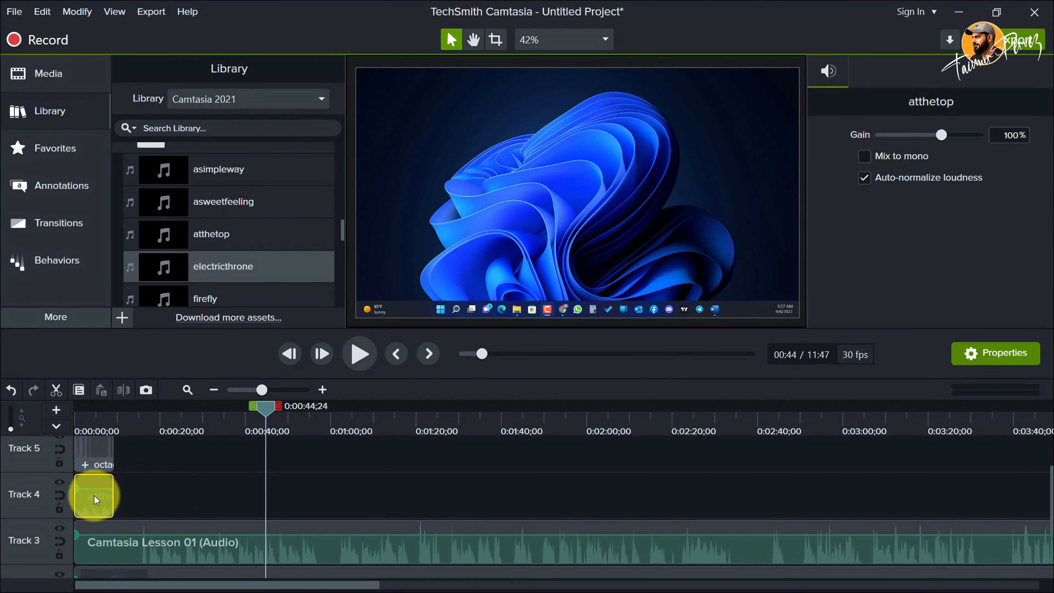
Move the playhead back to 0:00:05;21 and lower the atthetop clip's gain to 58%
left_click_drag(257, 404, 98, 431)
scroll(138, 465, "up", 5)
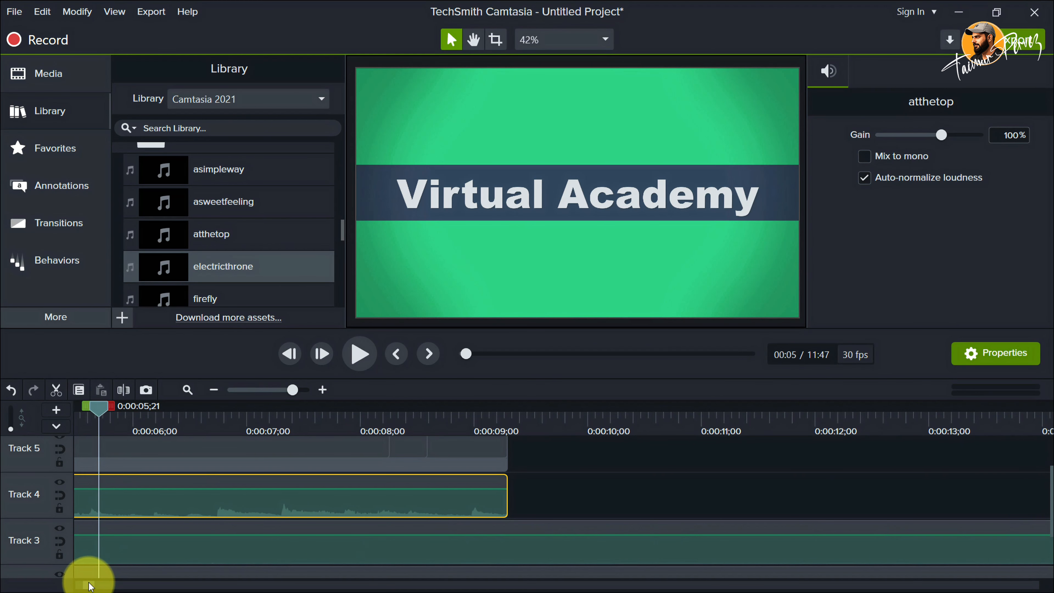
left_click_drag(83, 578, 76, 579)
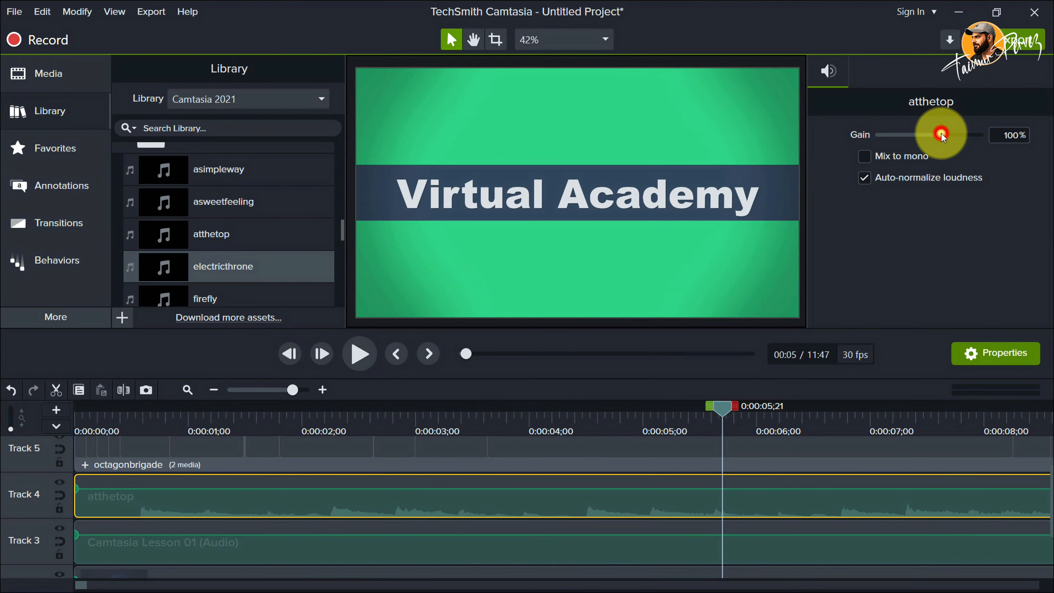
left_click_drag(941, 134, 927, 135)
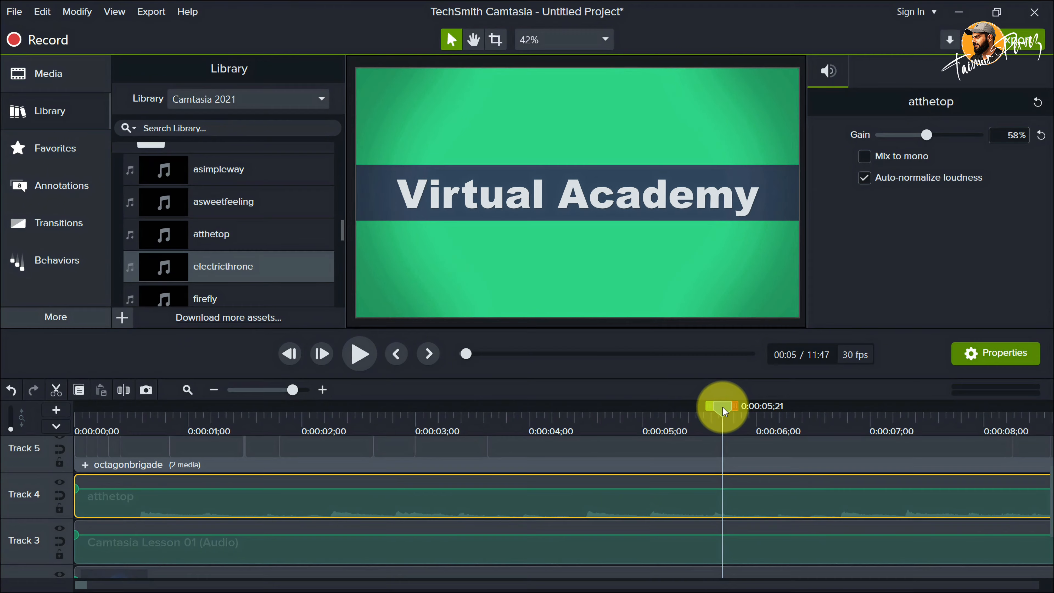
Play the intro with the quieter music from the start of the timeline, and pause the playback
left_click_drag(723, 407, 21, 425)
left_click(375, 361)
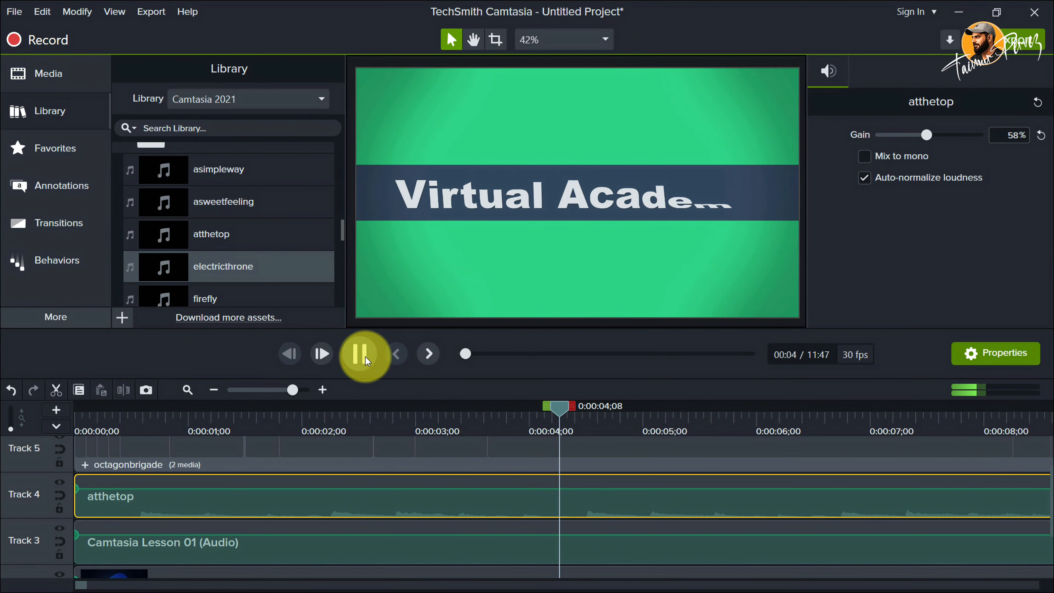
left_click(365, 356)
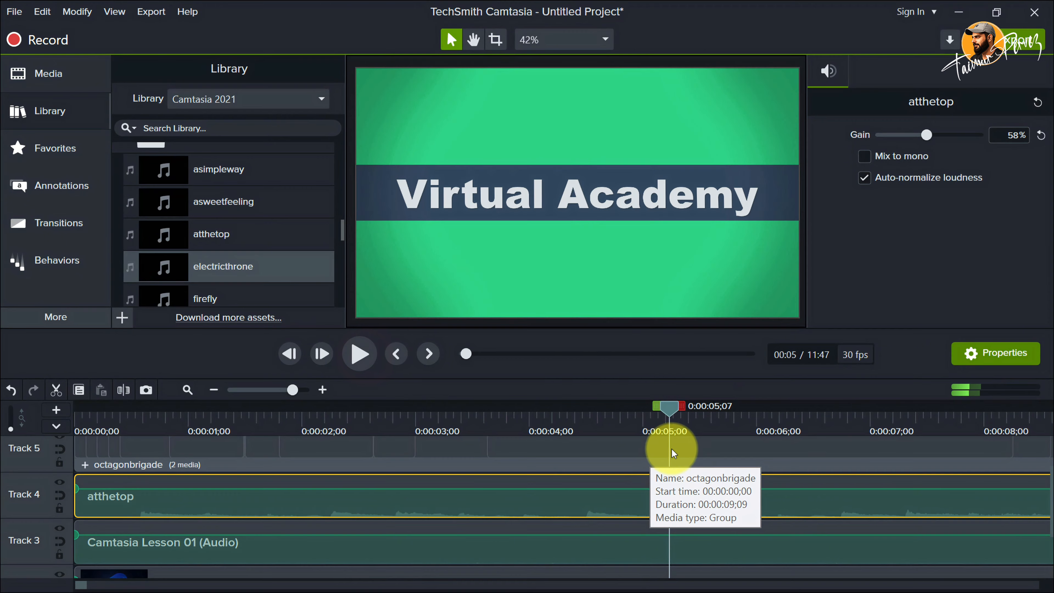
Group the octagonbrigade intro and the atthetop music clip together
scroll(668, 447, "down", 3)
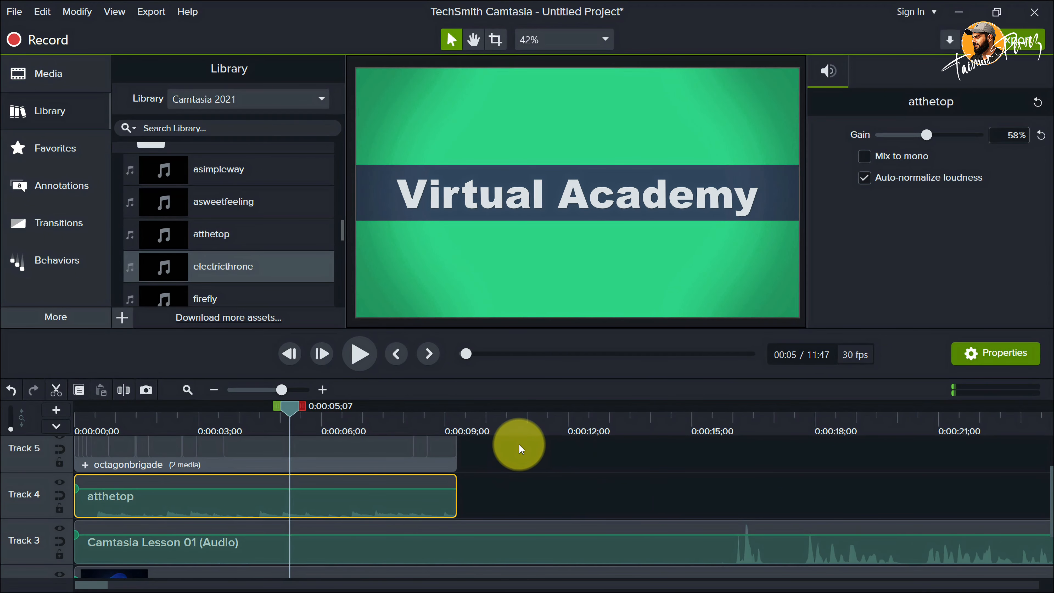
left_click_drag(519, 446, 347, 498)
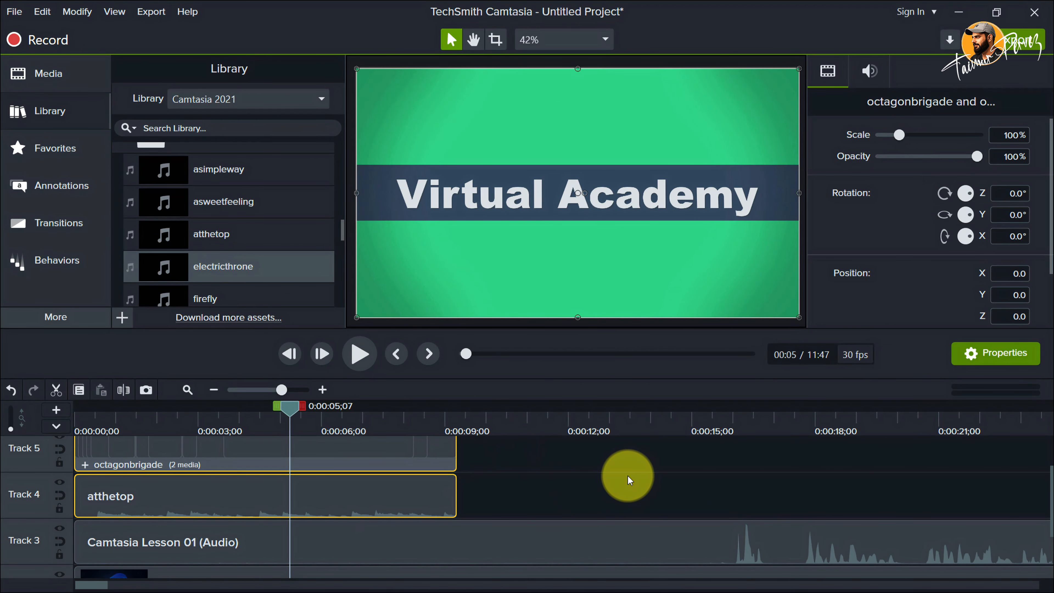
key("ctrl+g")
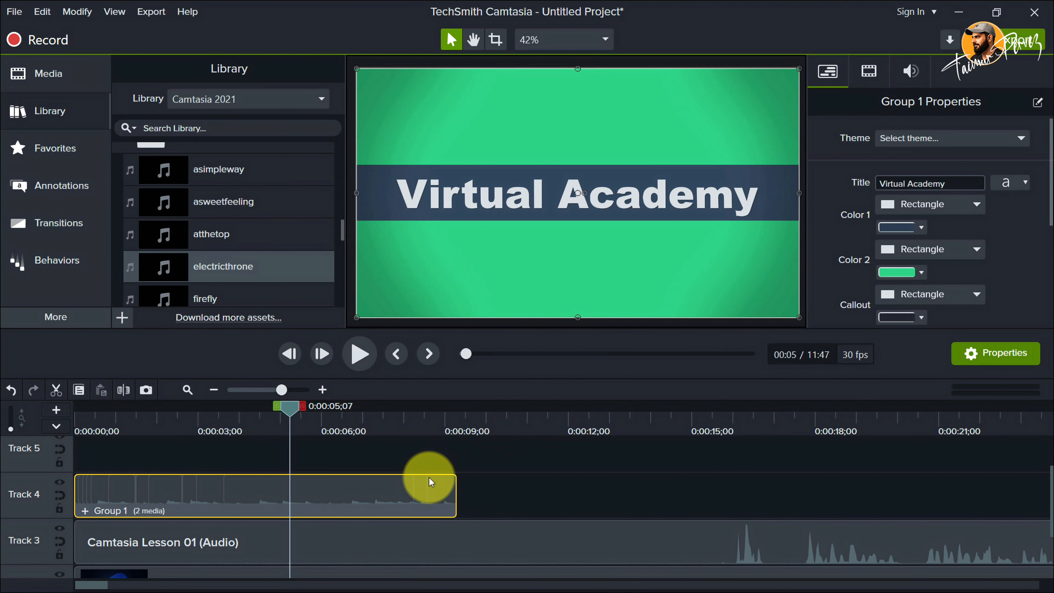
left_click(282, 98)
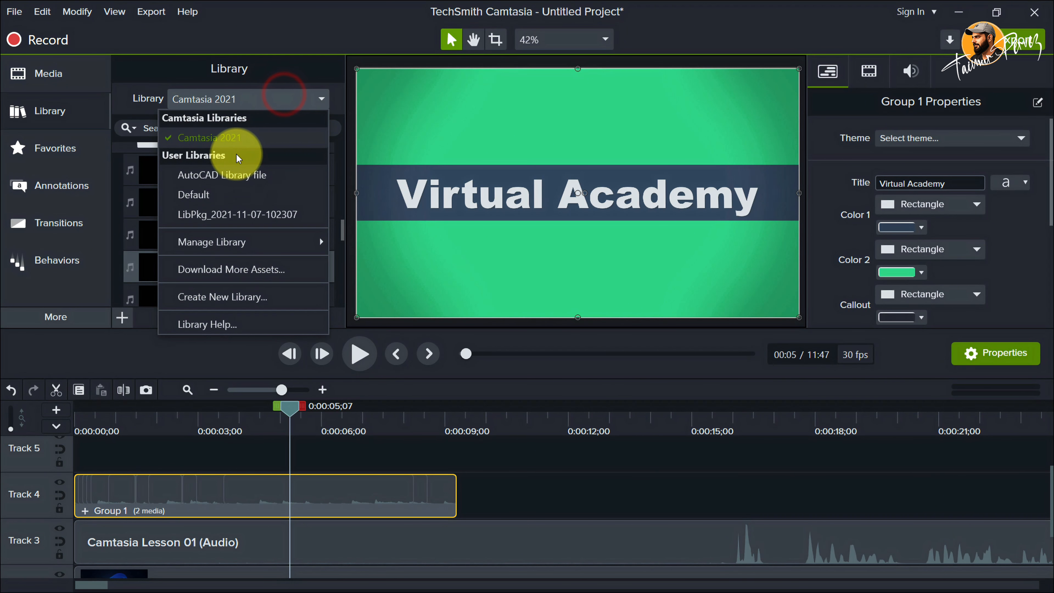
left_click(231, 175)
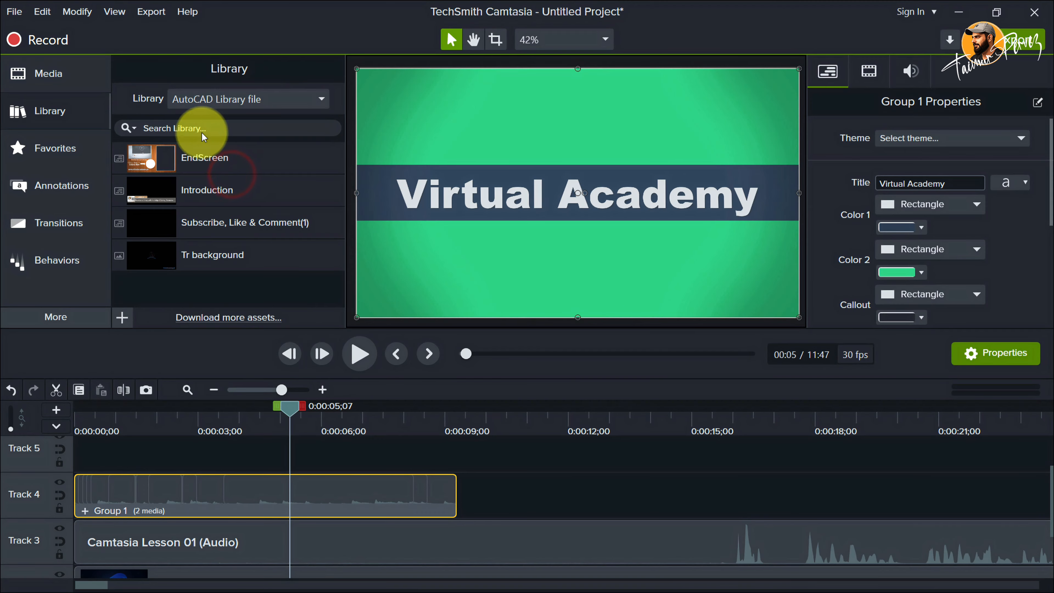
left_click(266, 99)
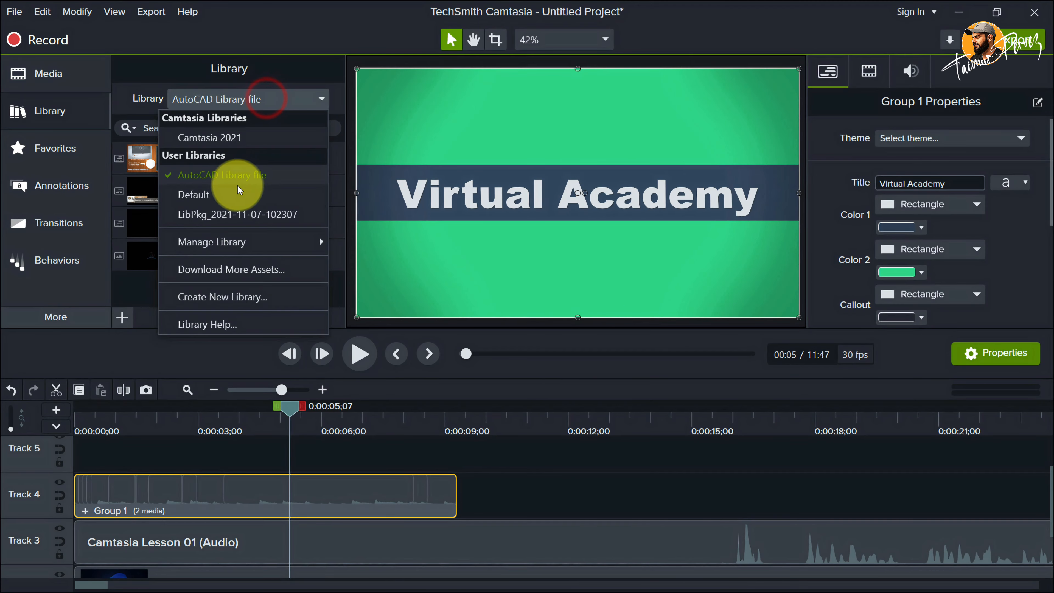
left_click(235, 195)
left_click(259, 98)
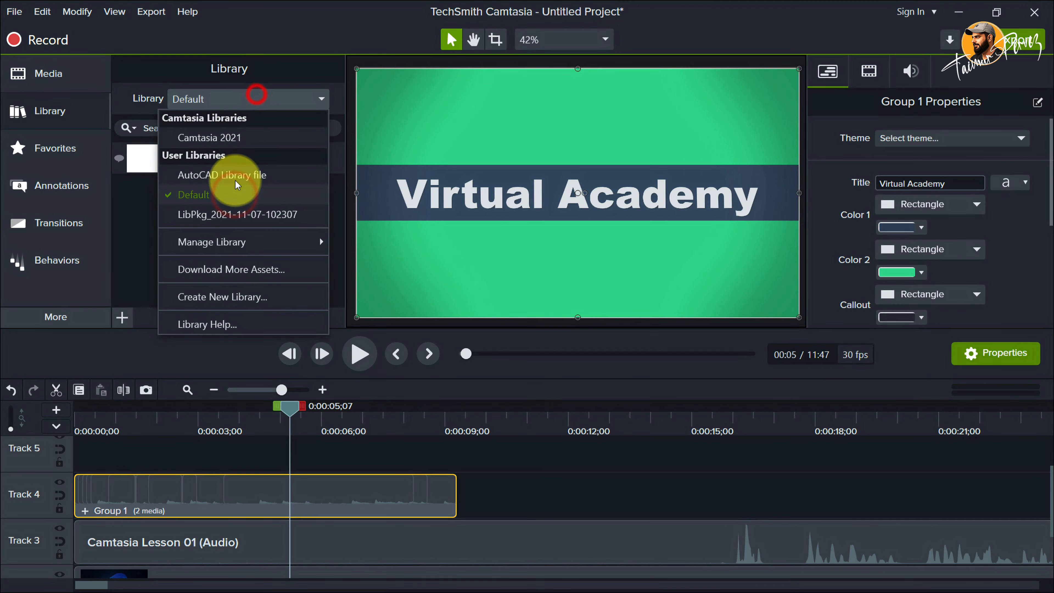
left_click(234, 215)
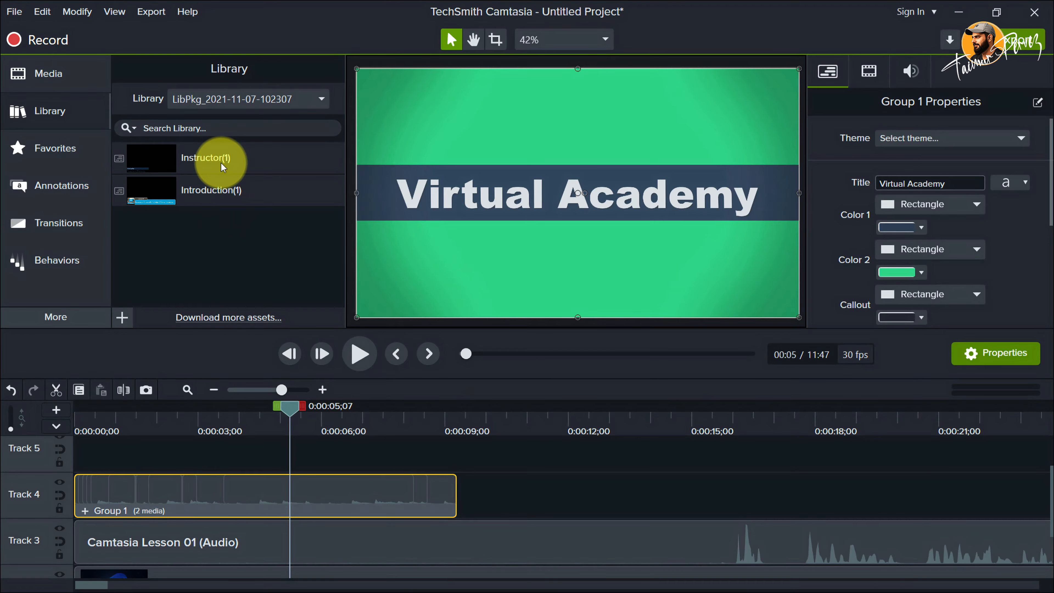
Place the Introduction(1) asset on Track 4 at about 10 seconds, and scrub through it to 0:00:16;07
left_click_drag(243, 195, 484, 499)
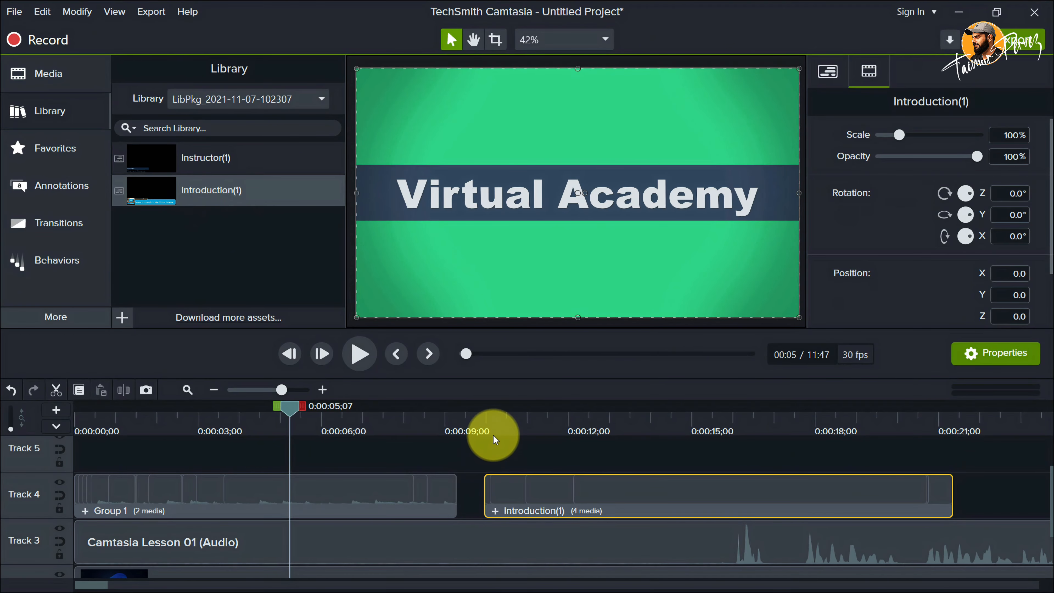
left_click(492, 420)
left_click_drag(492, 408, 651, 417)
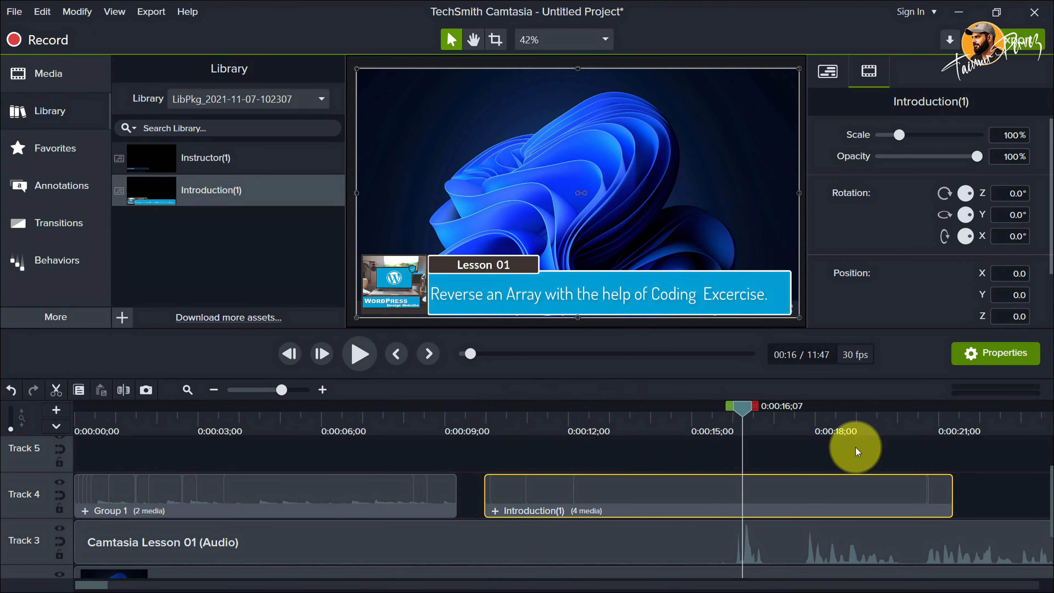
Delete the Introduction(1) clip from Track 4
left_click(977, 481)
left_click(675, 508)
key("Delete")
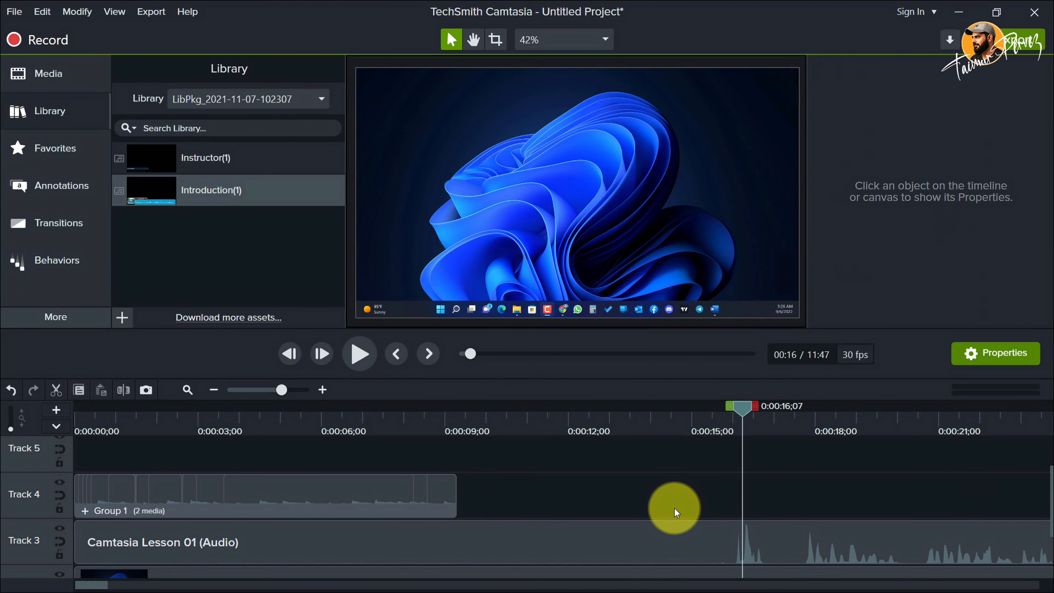
Return the playhead to 0:00:04;10, select Group 1, and create a new blank library named Camtasia Course
left_click(252, 423)
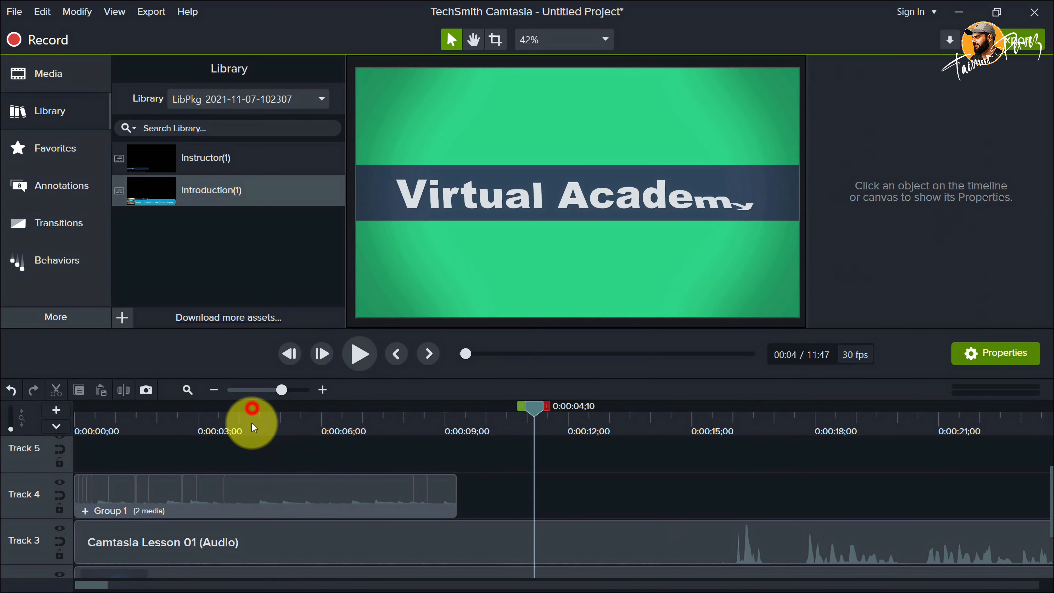
left_click(342, 499)
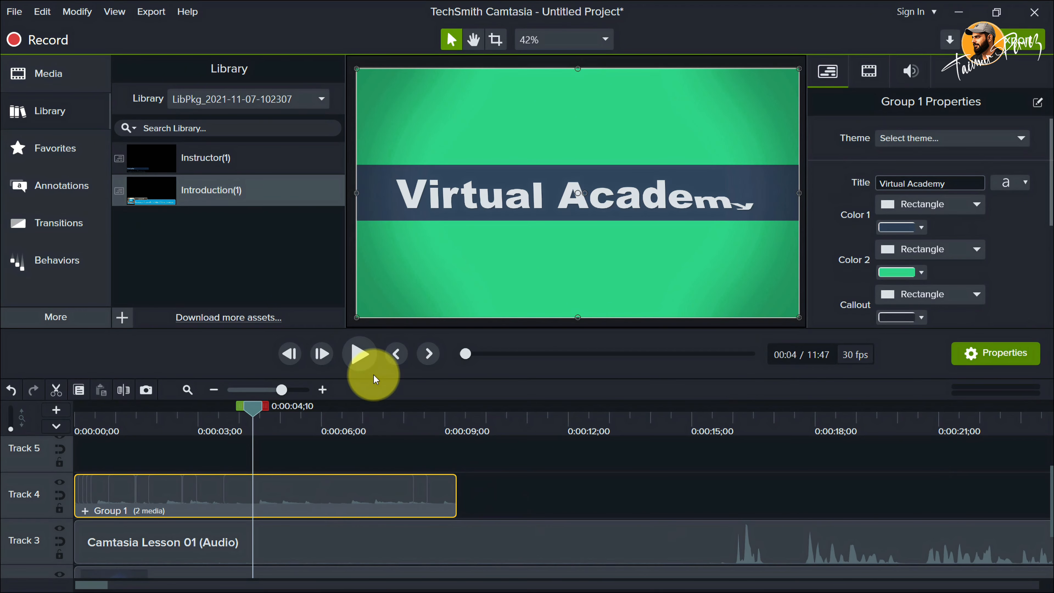
left_click(261, 100)
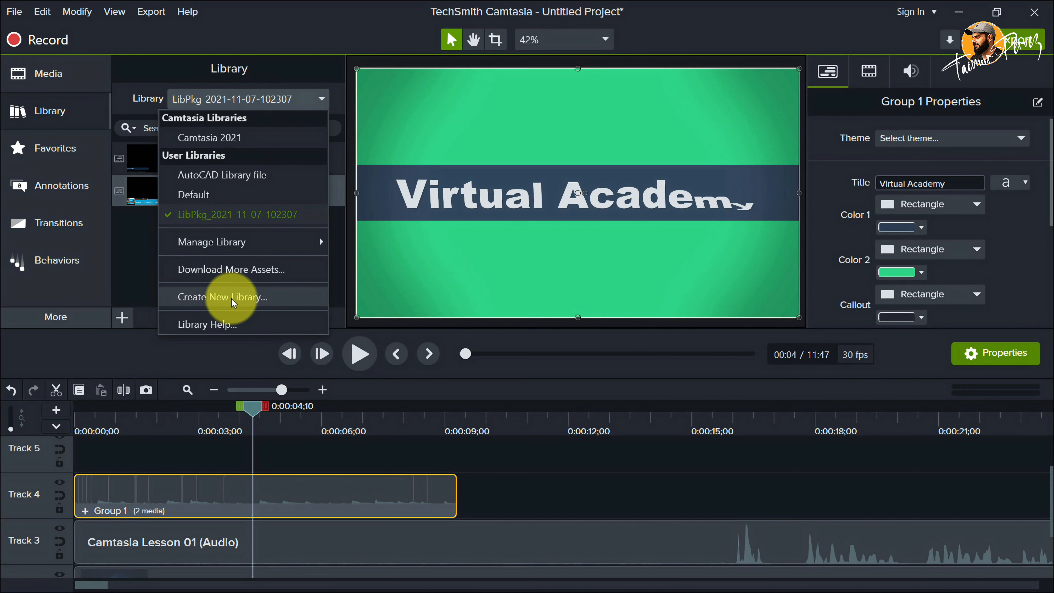
left_click(245, 306)
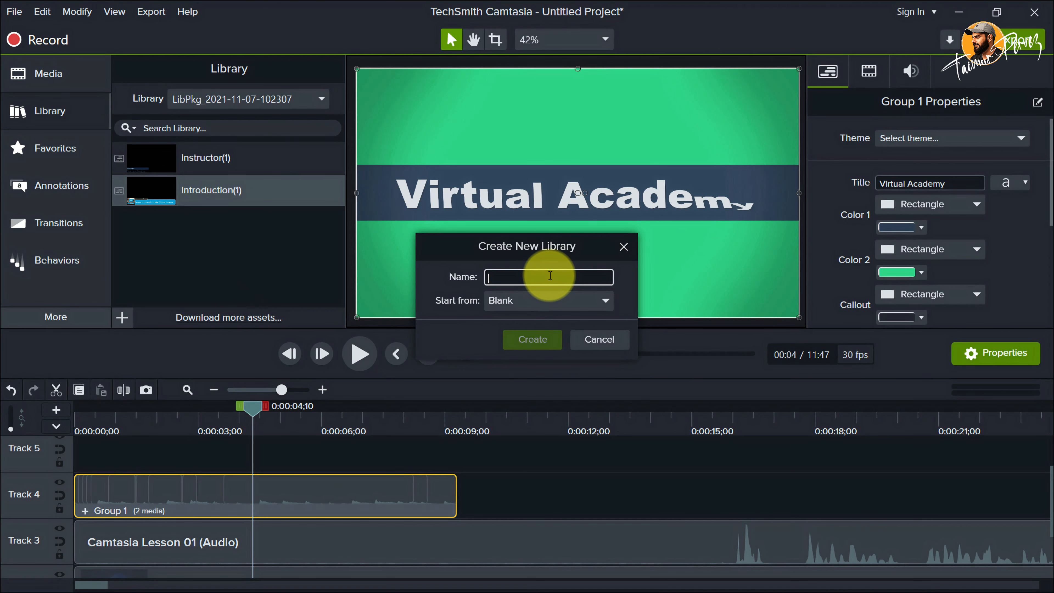
type("Camtasia Course")
left_click(535, 343)
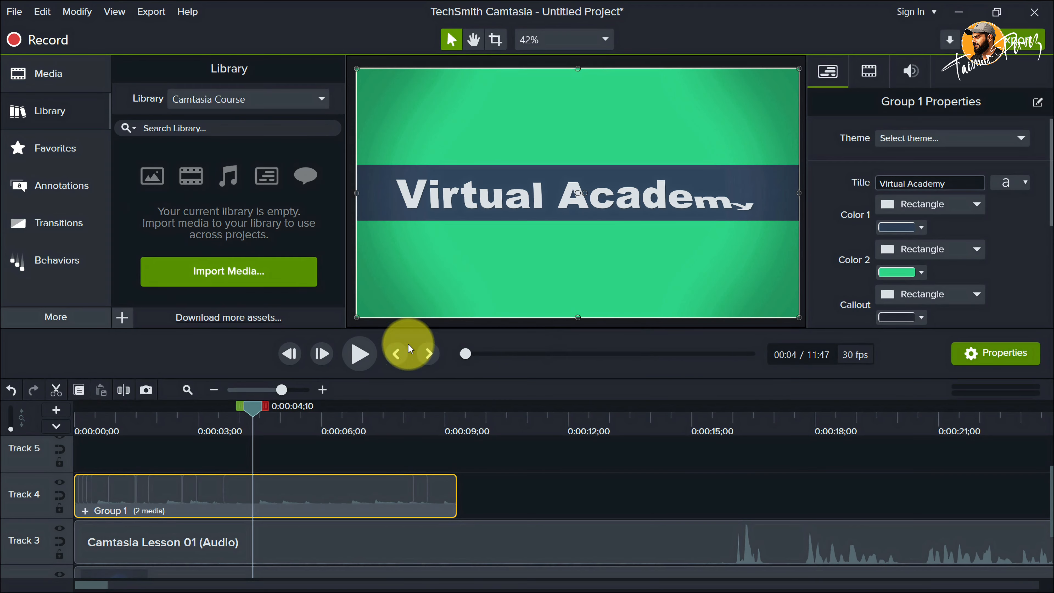
Add Group 1 to the Camtasia Course library under the name Intro, using the canvas size
right_click(348, 500)
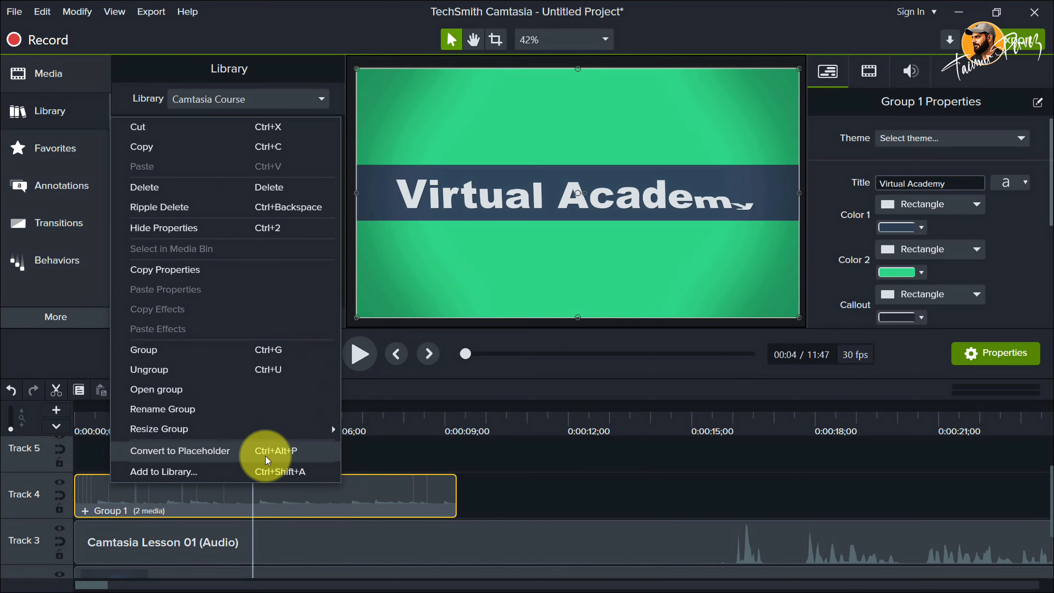
left_click(196, 473)
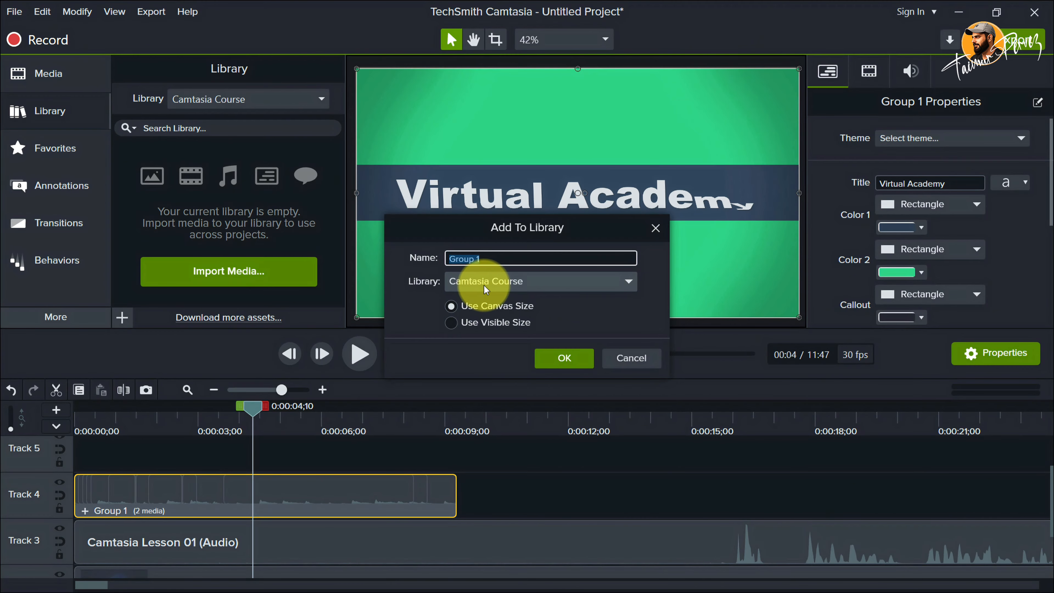
left_click(551, 281)
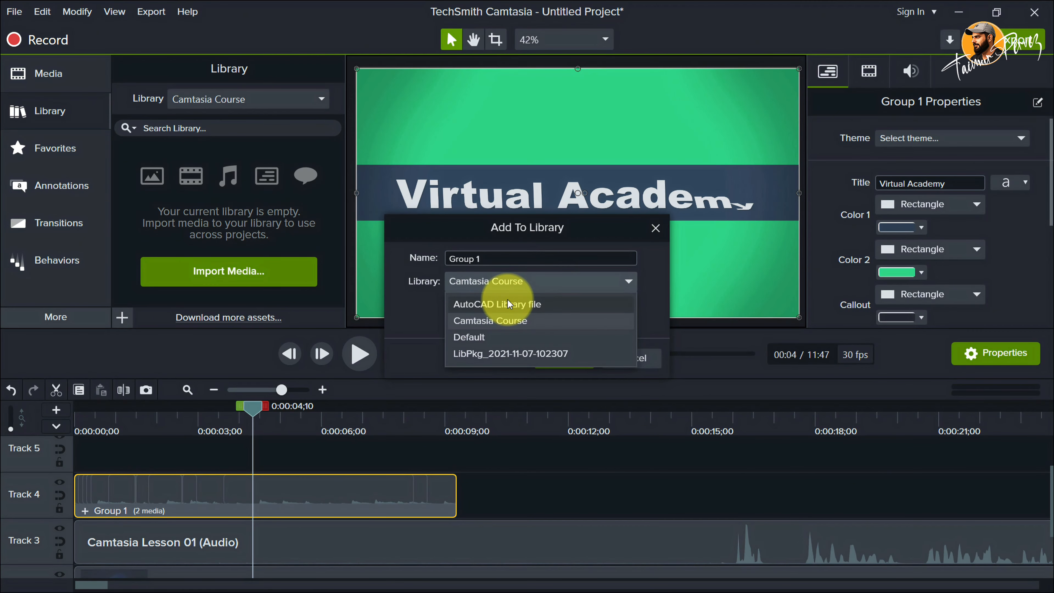
left_click(497, 324)
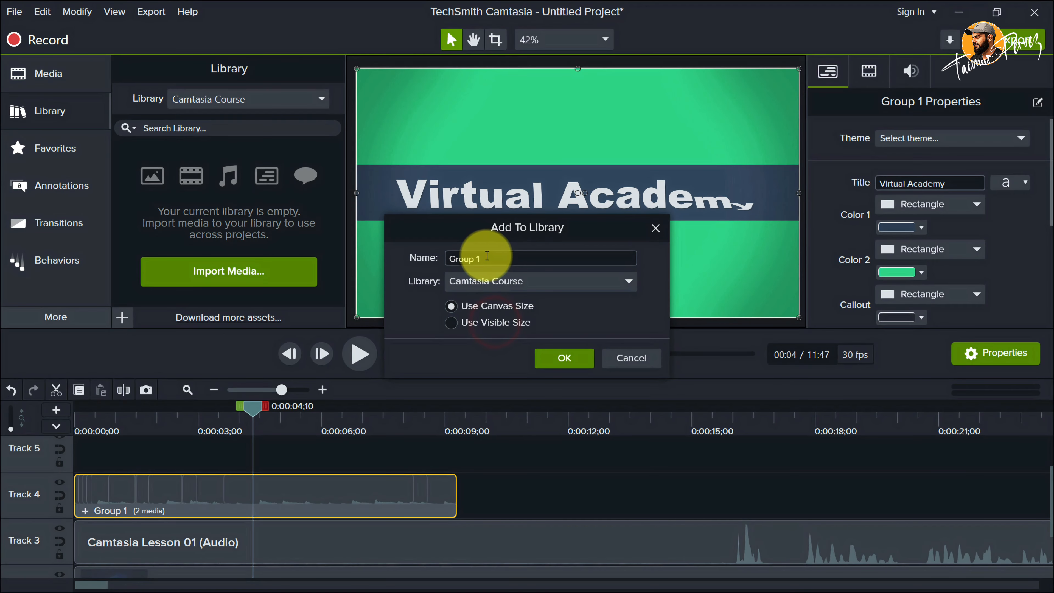
left_click_drag(487, 256, 424, 258)
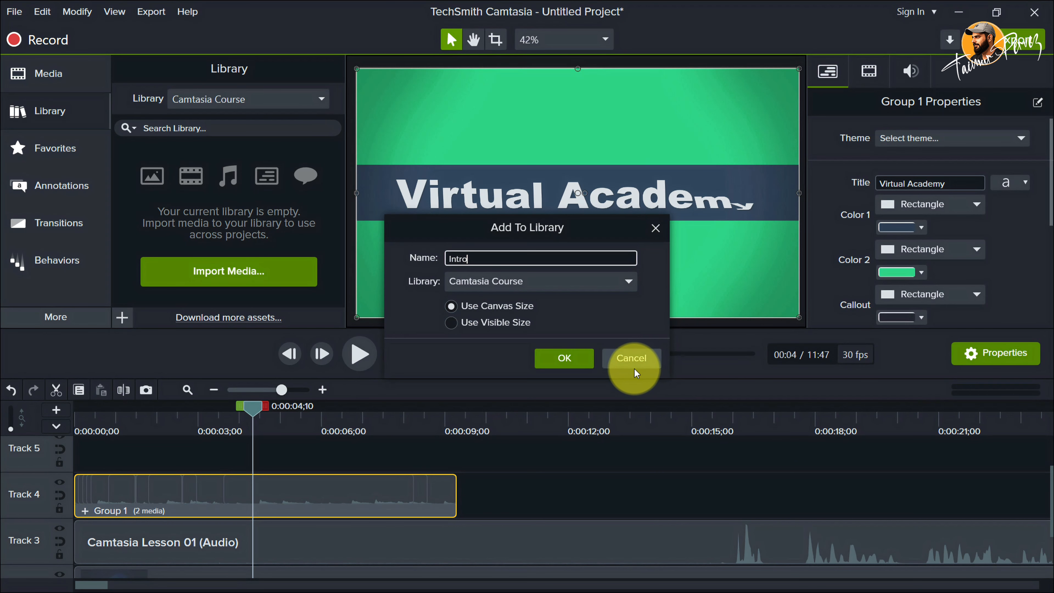
left_click(579, 360)
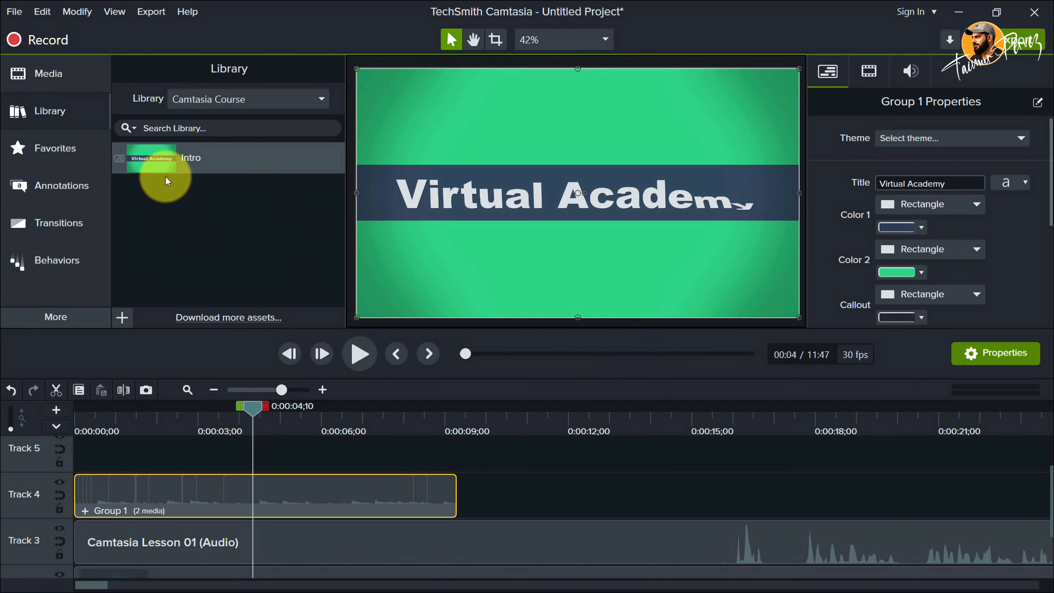
Place the saved Intro asset on Track 4 at about 12 seconds, and scrub through it to 0:00:18;09
left_click_drag(203, 159, 562, 496)
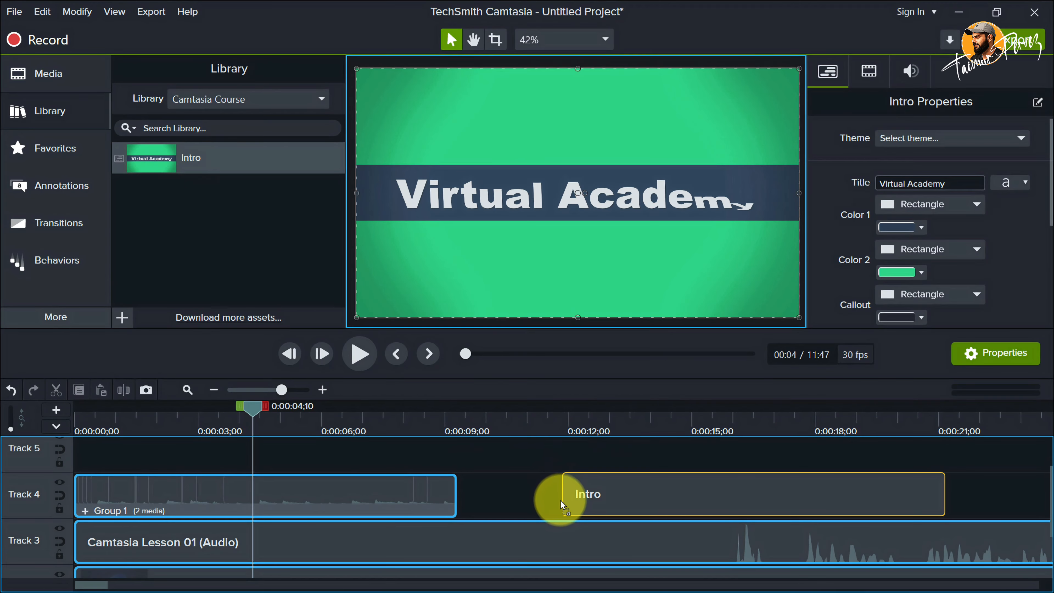
left_click_drag(585, 417, 827, 436)
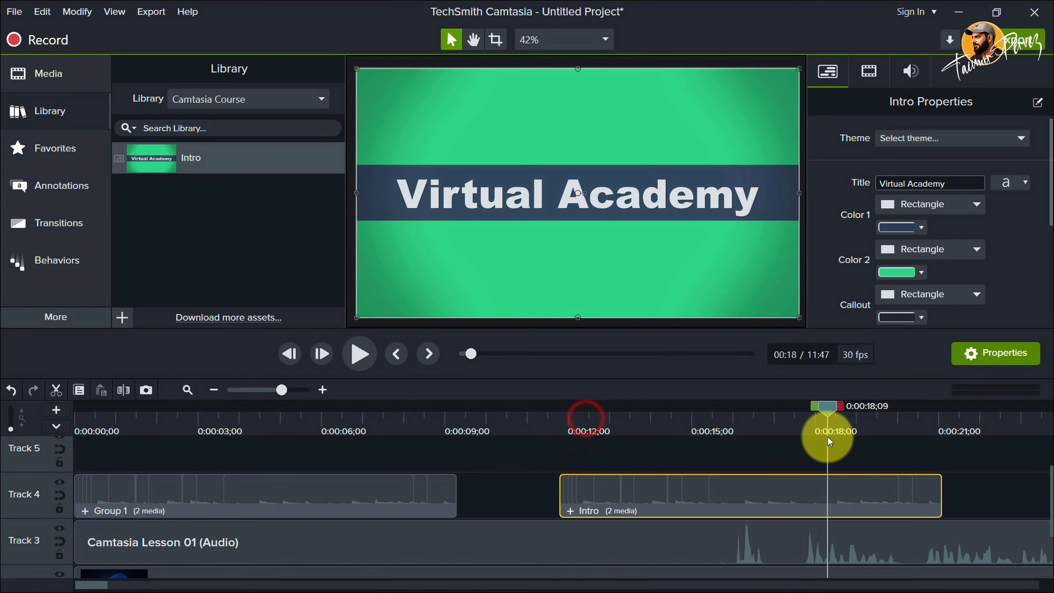
Delete the Intro clip and the Group 1 clip from Track 4
key("Delete")
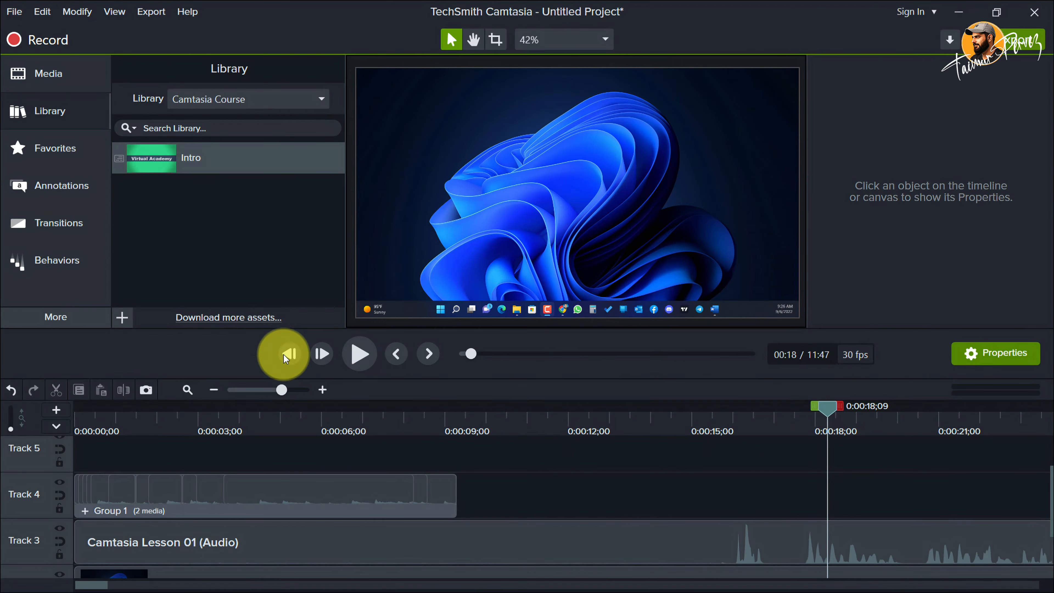
left_click(322, 483)
key("Delete")
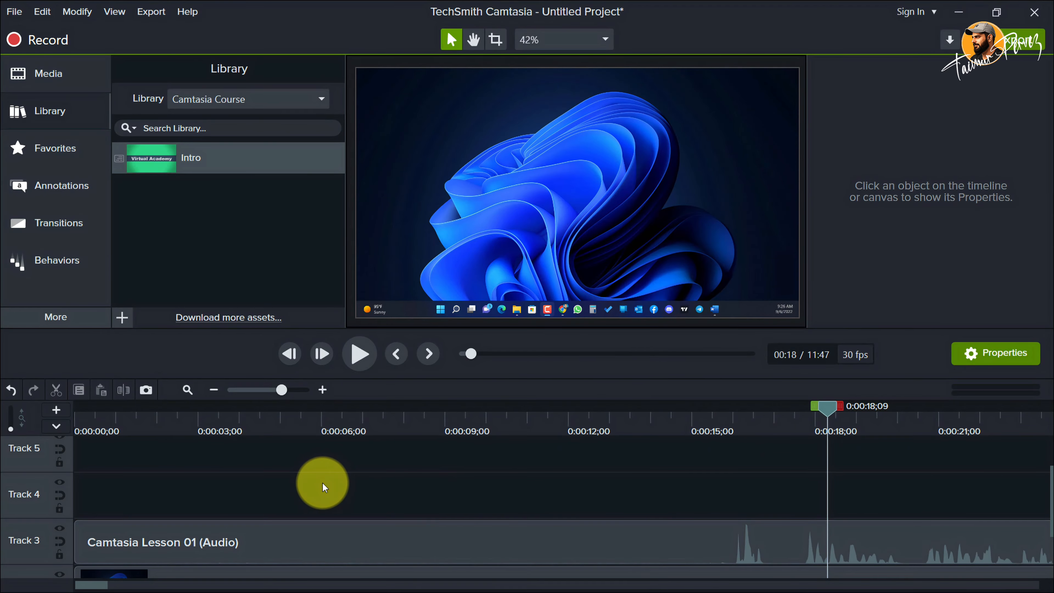
Switch the library to Camtasia 2021 and collapse its Music Tracks folder
left_click(244, 100)
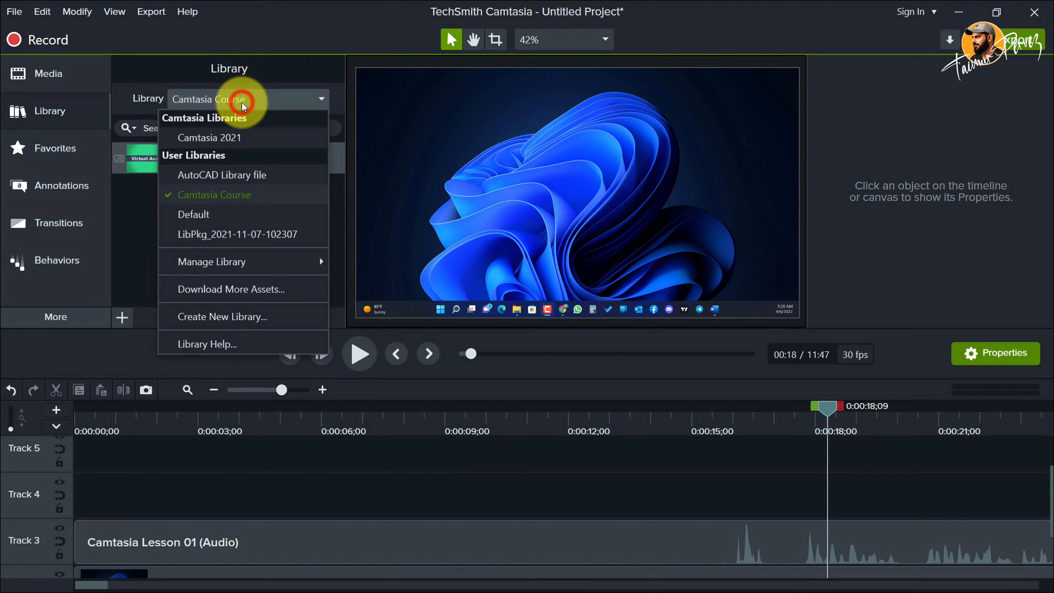
left_click(231, 141)
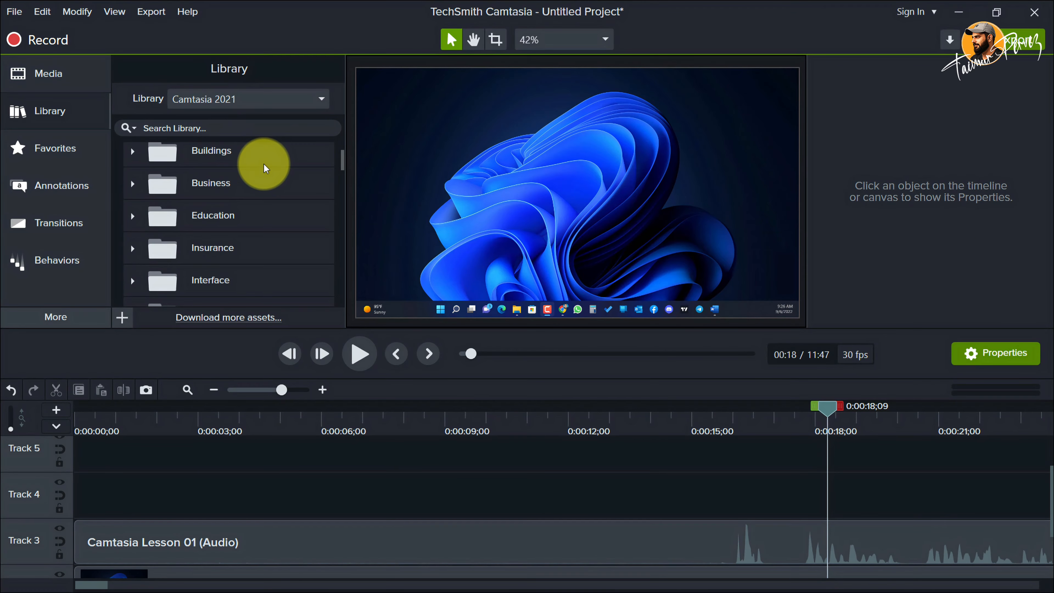
scroll(265, 168, "down", 3)
scroll(268, 165, "down", 1)
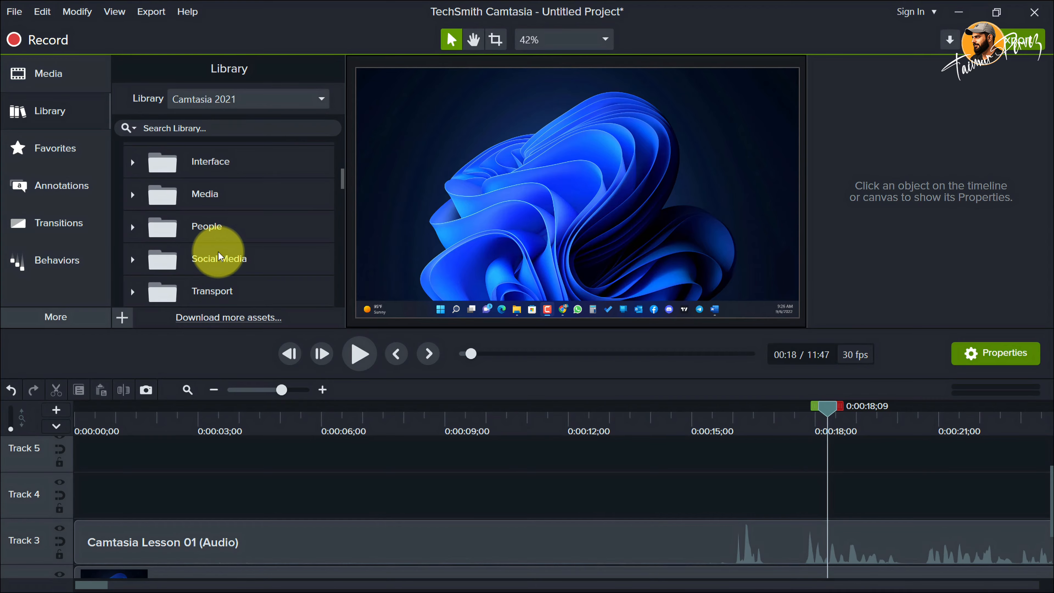
scroll(220, 256, "down", 5)
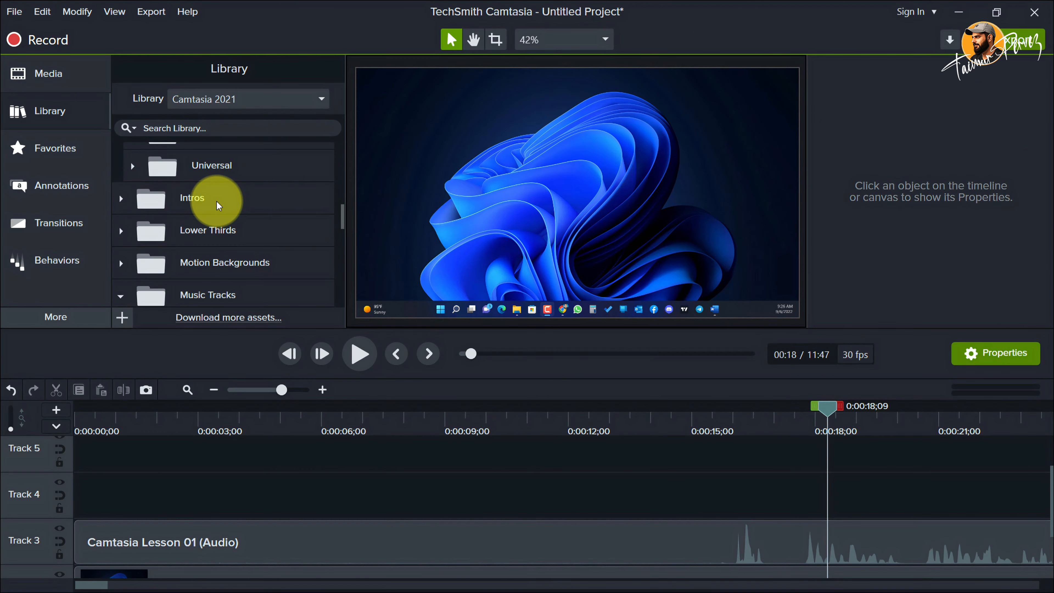
scroll(219, 205, "down", 1)
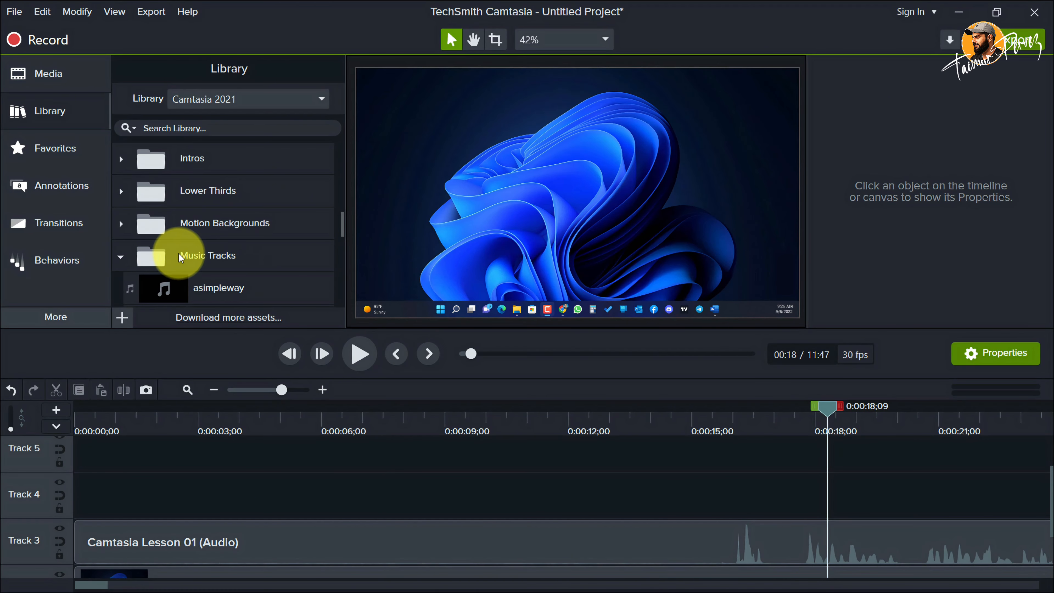
left_click(121, 256)
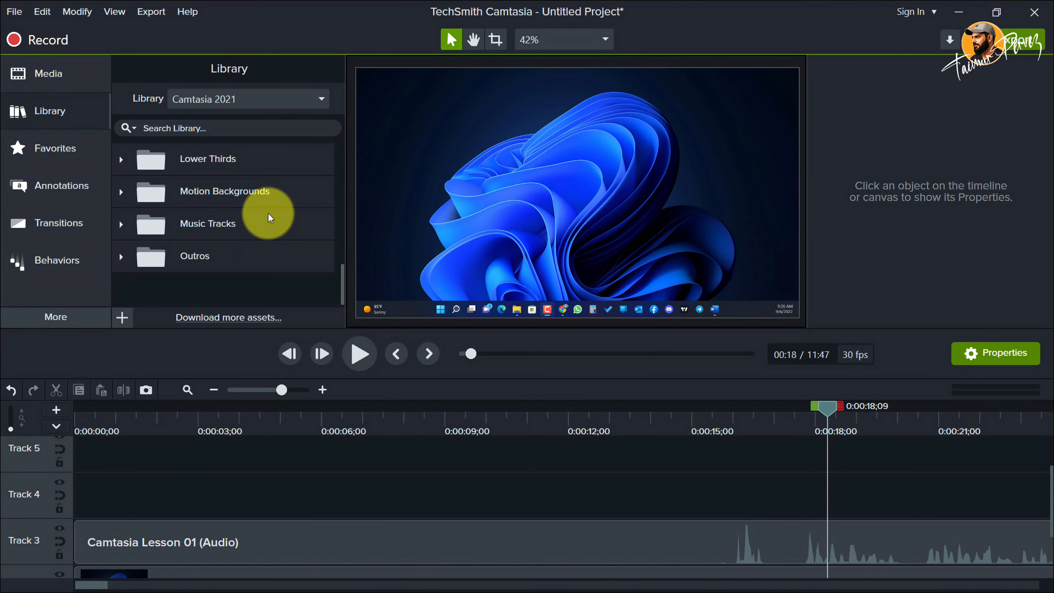
scroll(269, 217, "up", 1)
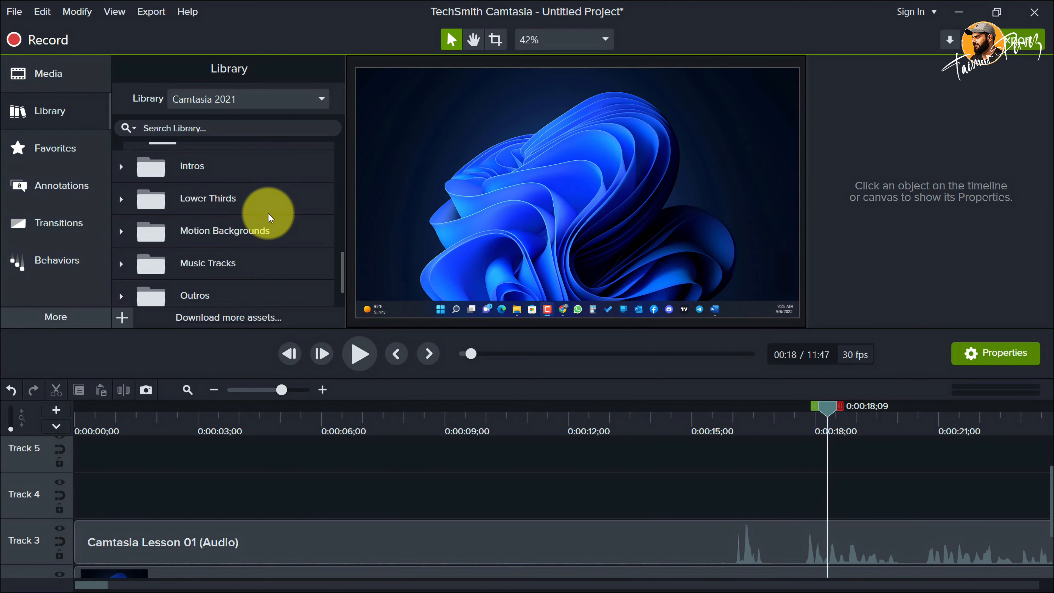
Expand the Lower Thirds folder and place the electricbox-01 asset at the start of Track 4
left_click(123, 203)
scroll(249, 195, "down", 2)
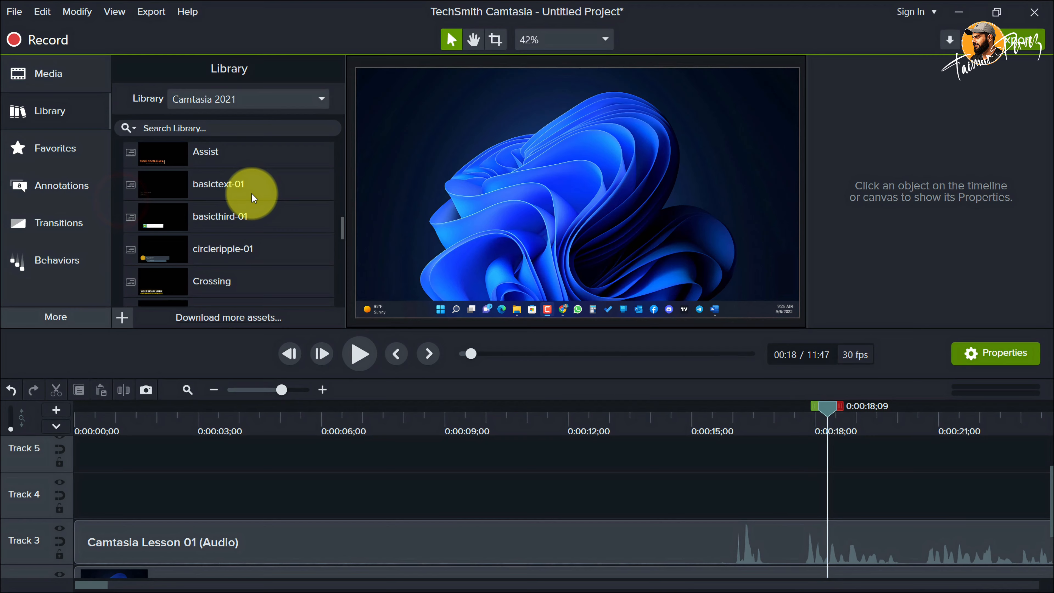
scroll(217, 221, "down", 3)
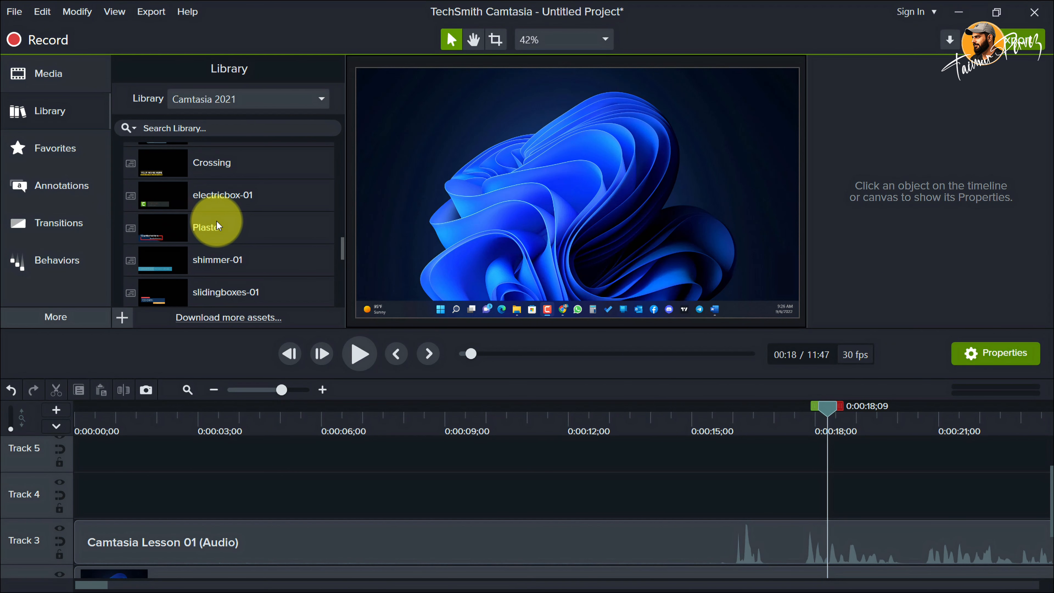
left_click_drag(163, 198, 117, 491)
Play the electricbox-01 lower third from the start of the timeline and pause at 0:00:02;23
left_click(90, 413)
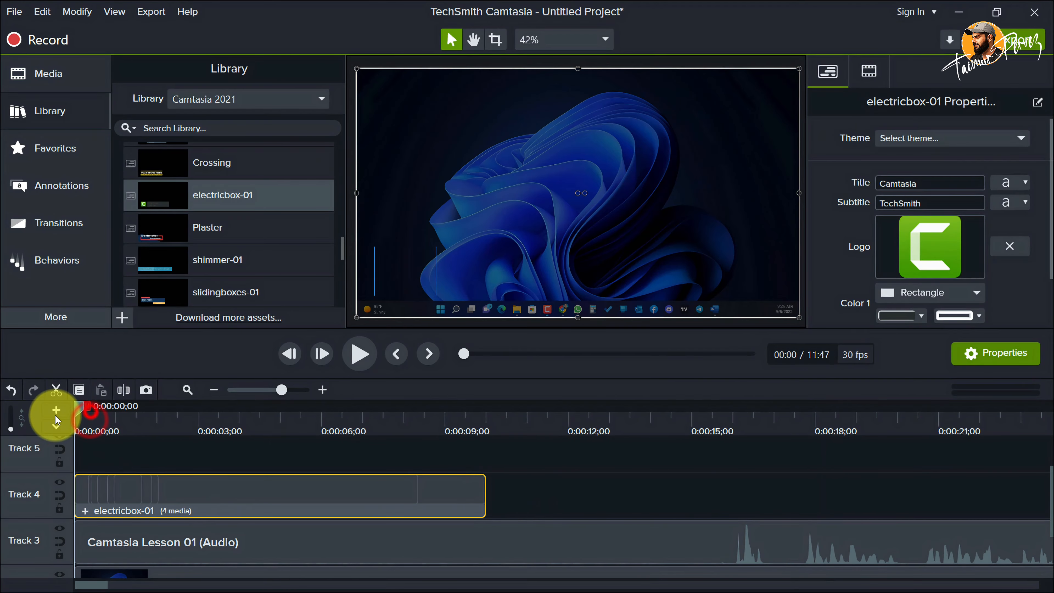
left_click(362, 359)
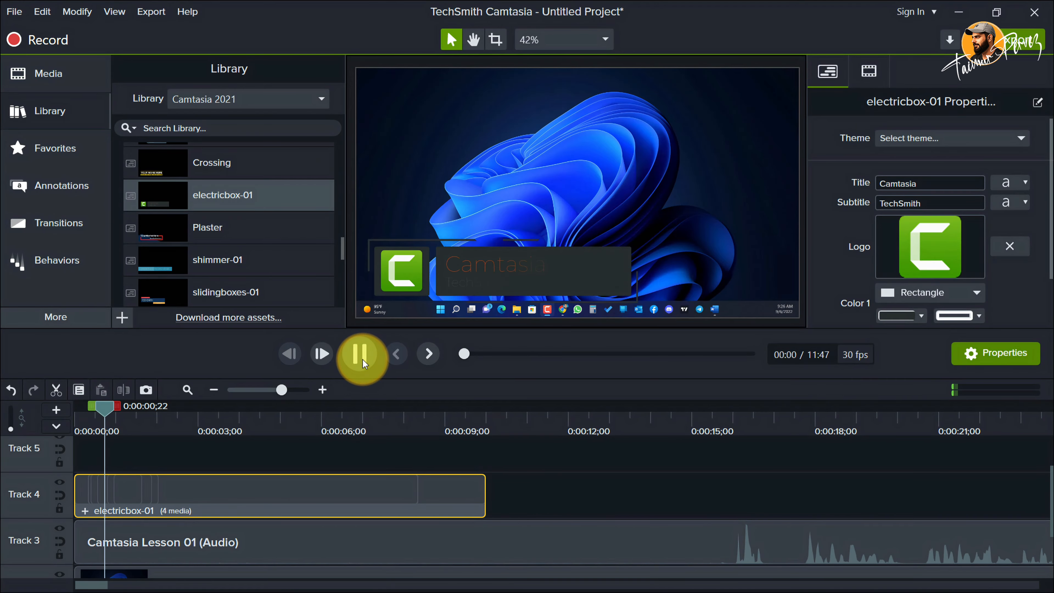
left_click(363, 359)
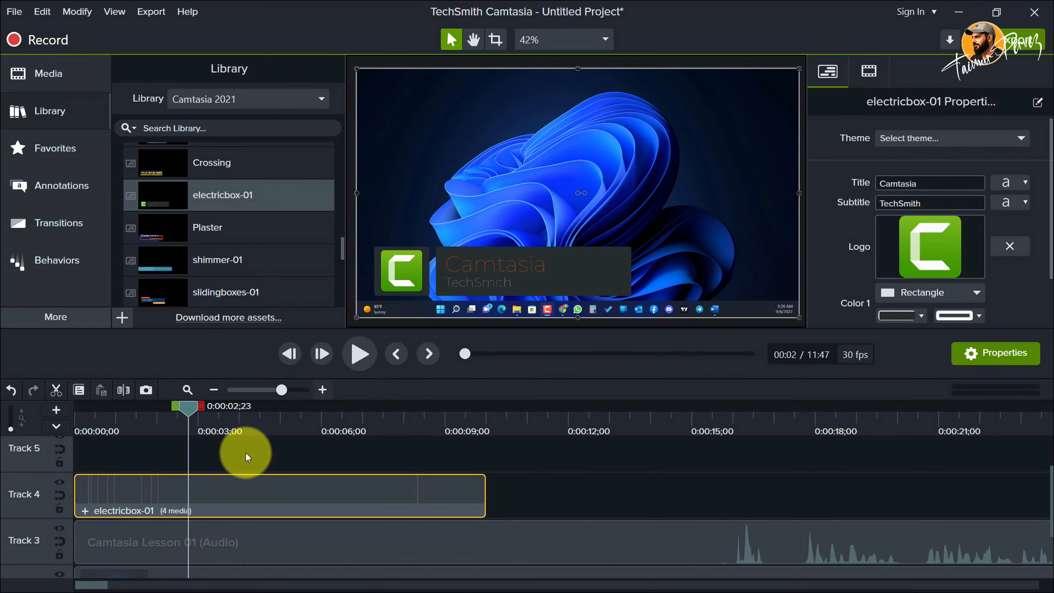
Open the electricbox-01 group and replace its Camtasia_512 logo with the Course PNG from the 03. Others folder
left_click(86, 512)
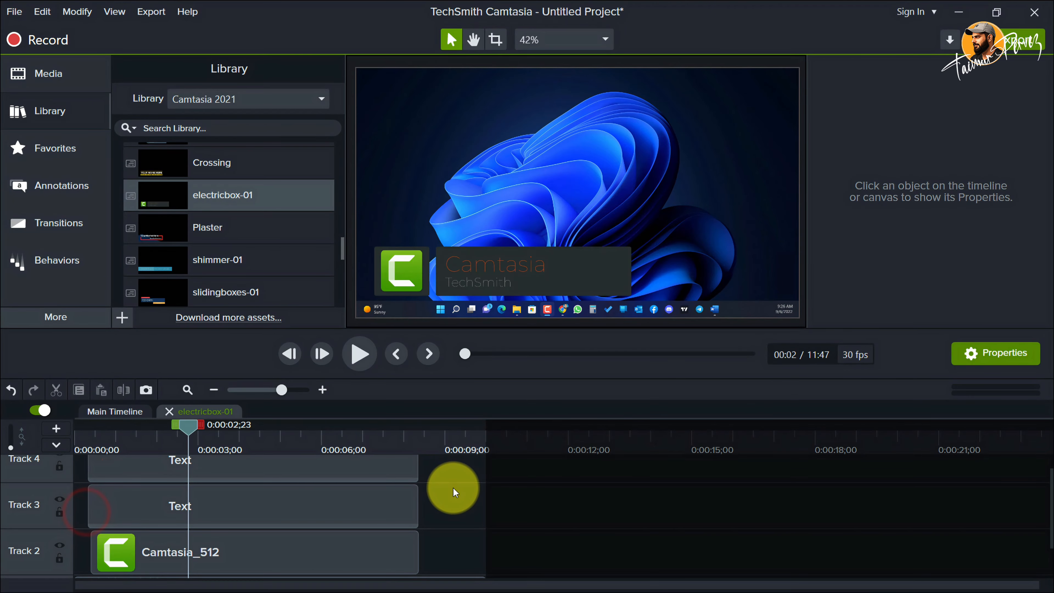
scroll(456, 502, "down", 1)
left_click(273, 514)
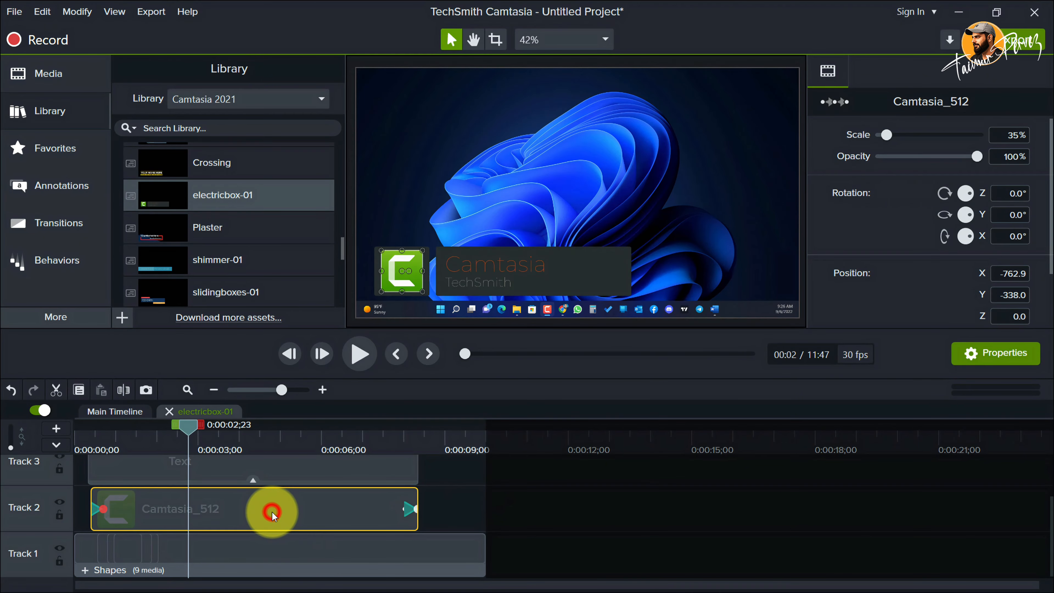
right_click(302, 512)
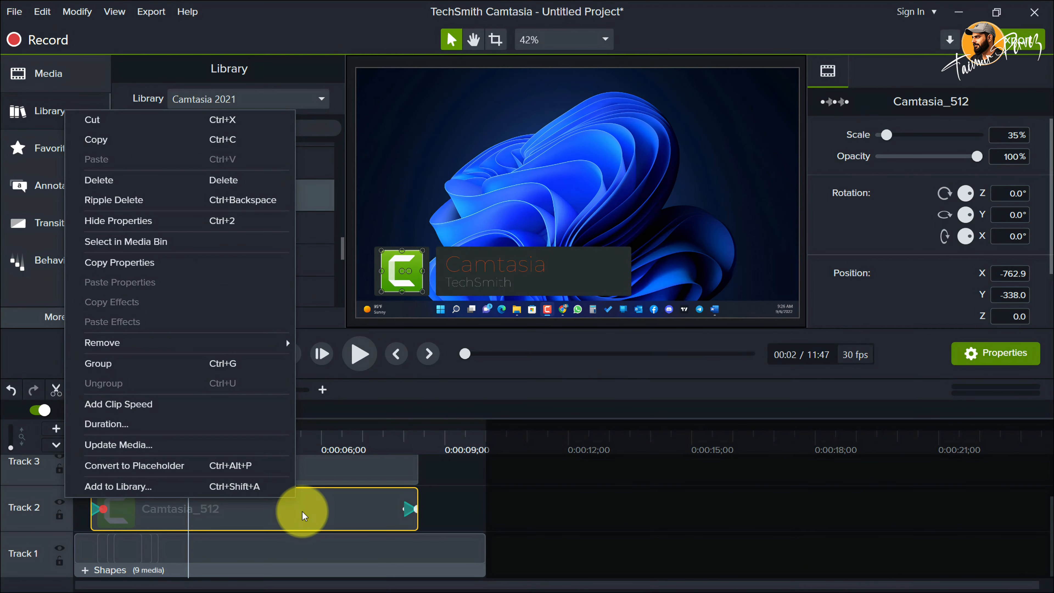
left_click(154, 449)
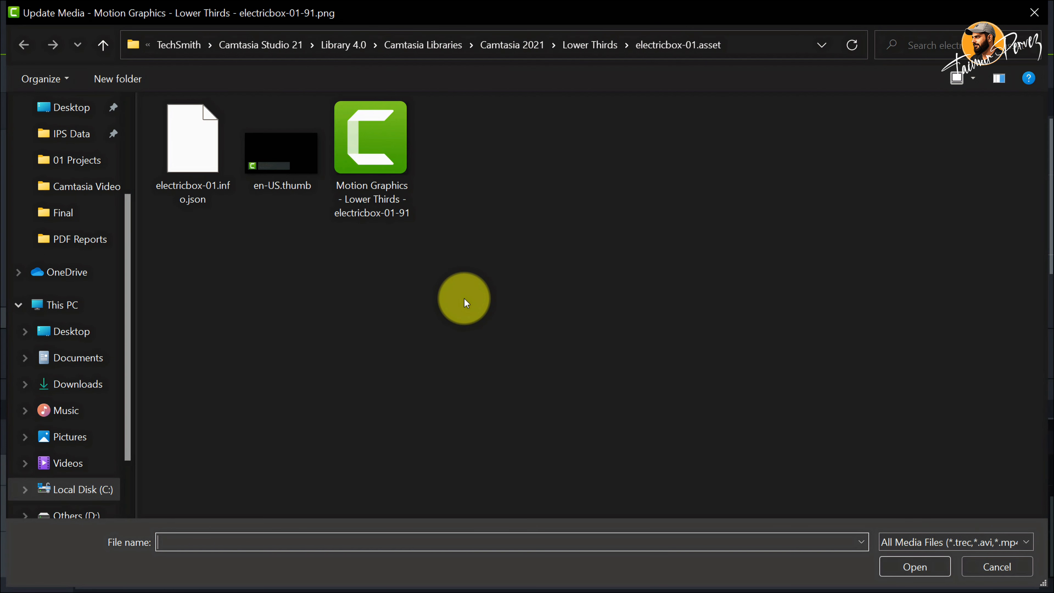
scroll(94, 376, "down", 3)
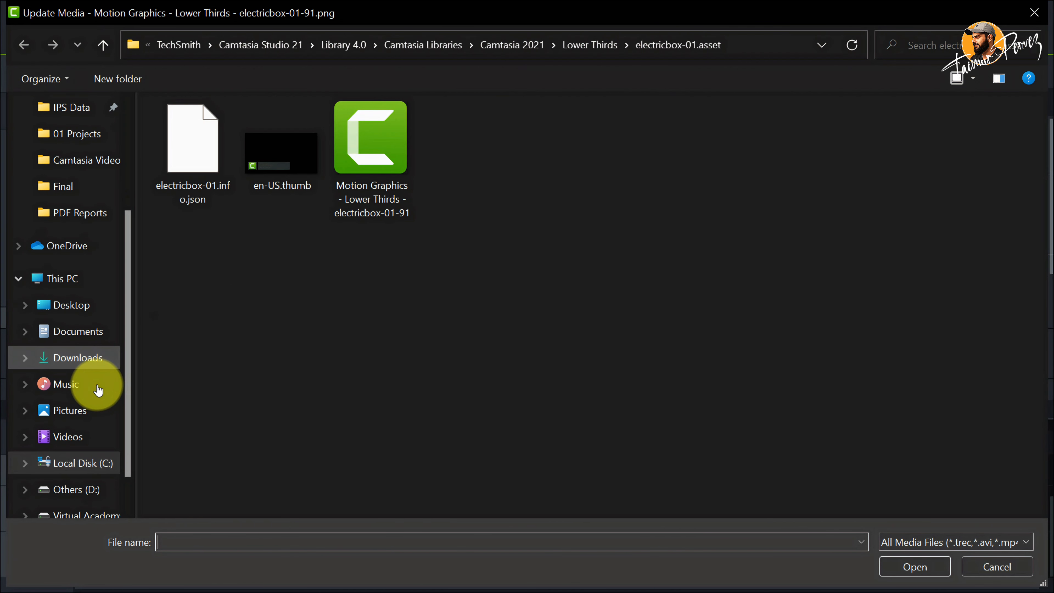
left_click(83, 460)
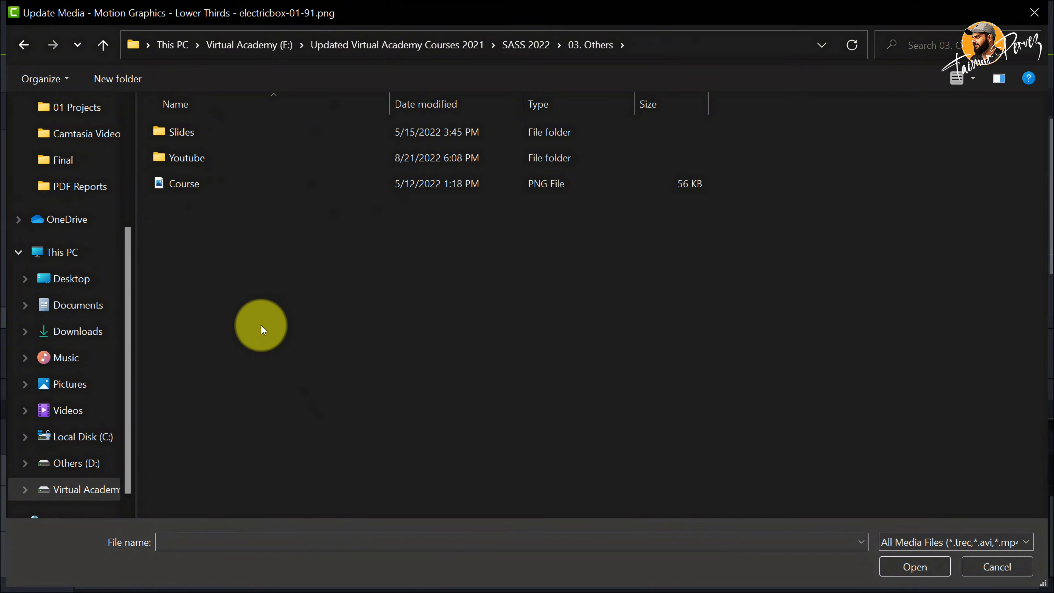
left_click(219, 187)
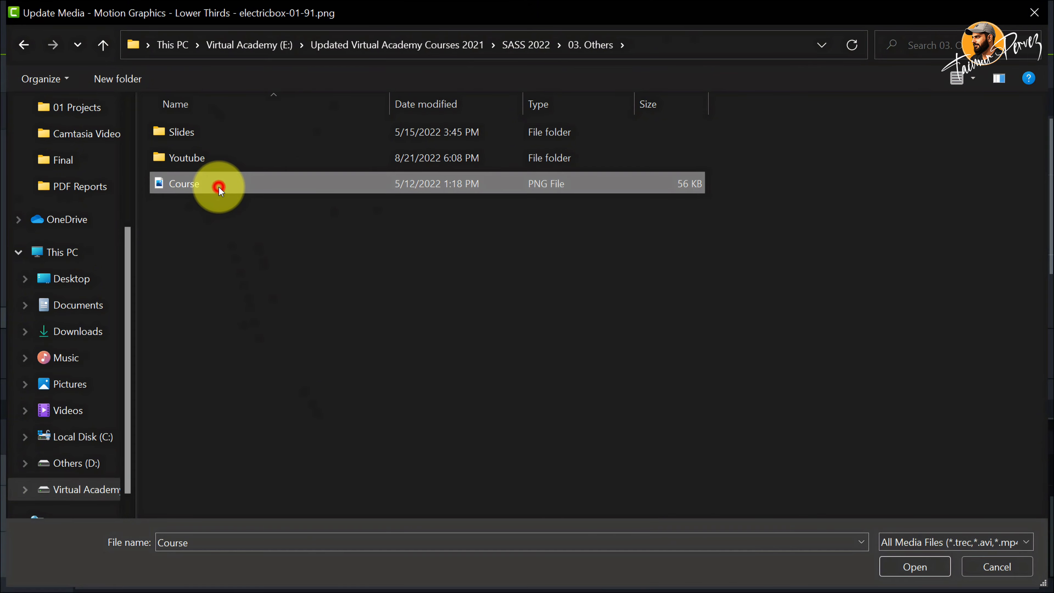
left_click(905, 567)
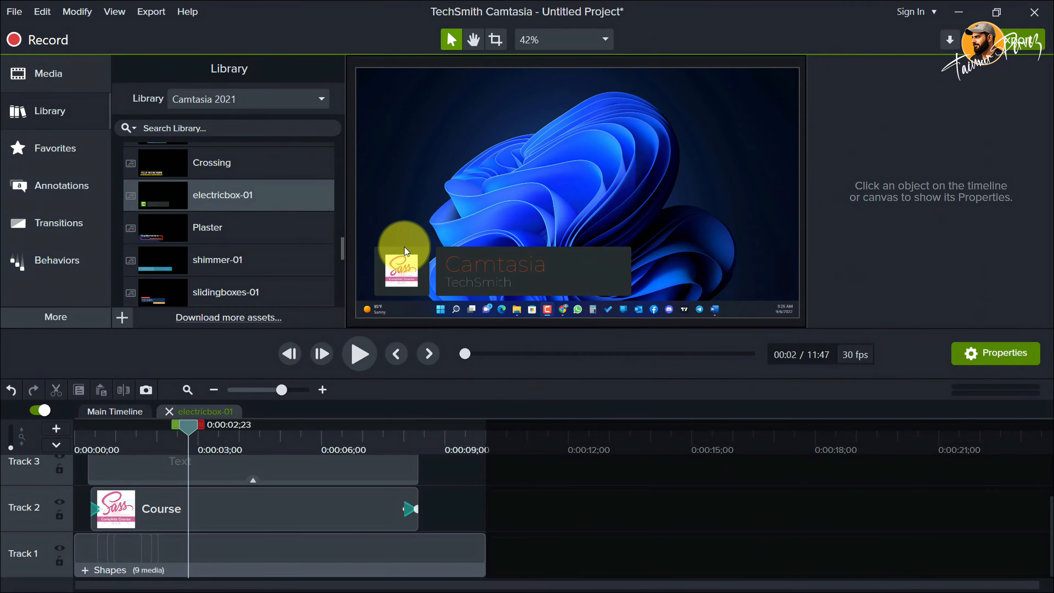
Enlarge the Course logo on the canvas to about 44.7% scale within its dark box
left_click(405, 277)
left_click_drag(420, 256, 423, 252)
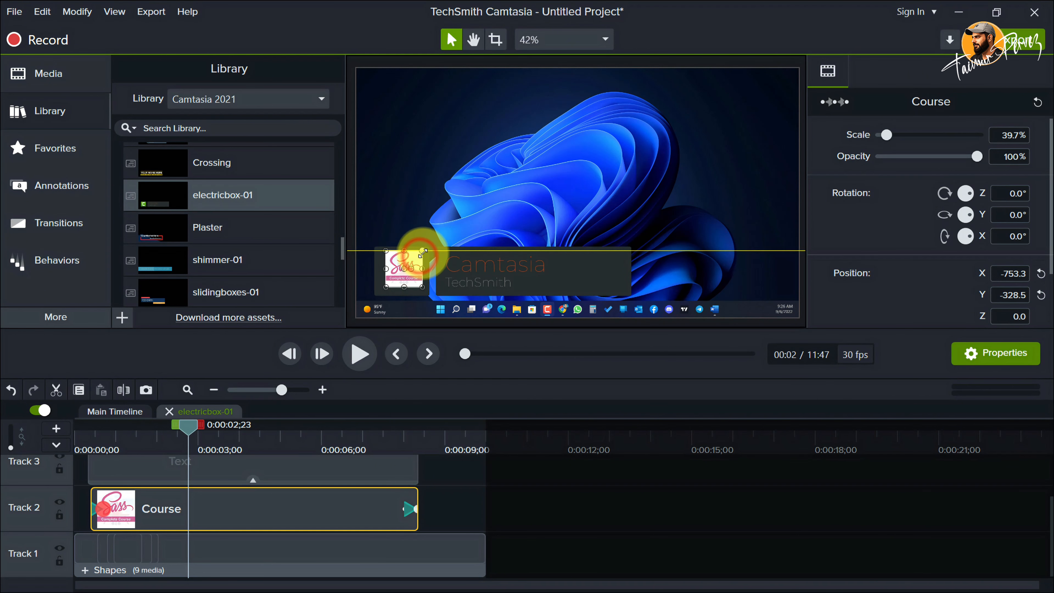
left_click_drag(385, 287, 380, 292)
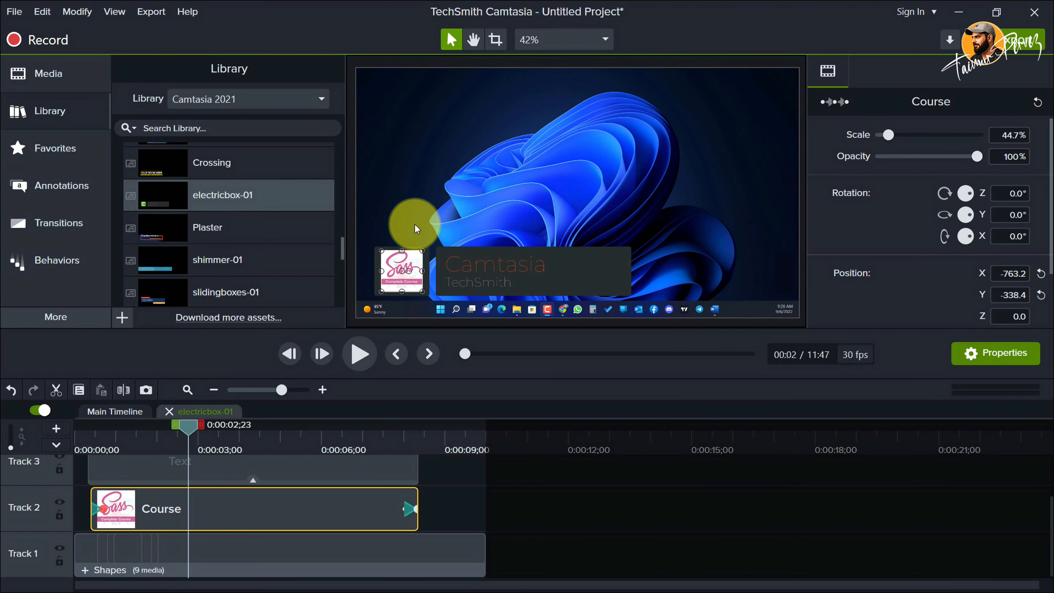
Enlarge the Course logo further to about 53.2% scale so it fills the height of its dark box, and deselect it
left_click(547, 38)
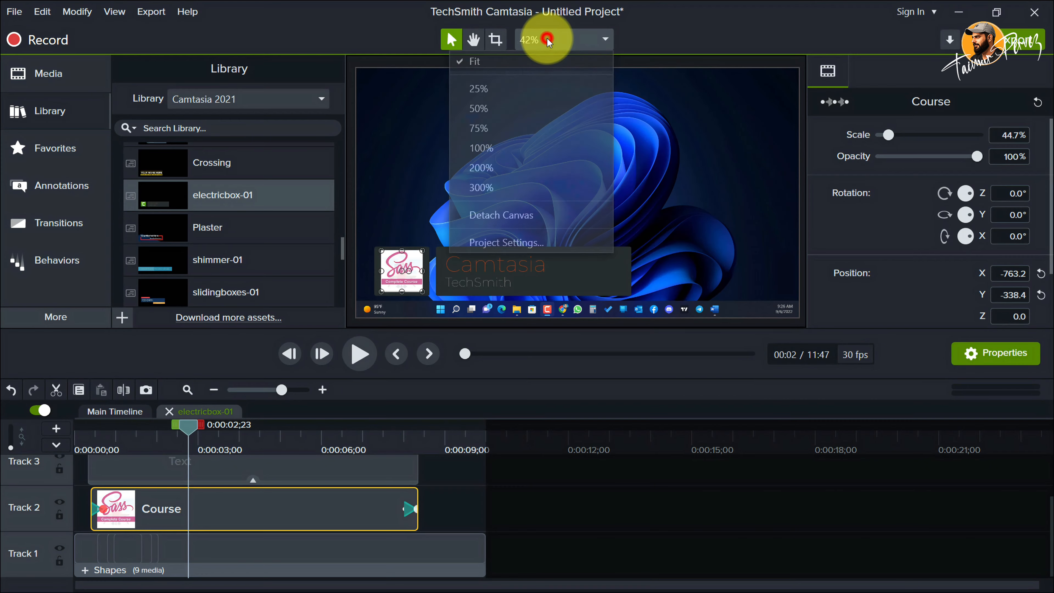
left_click(512, 148)
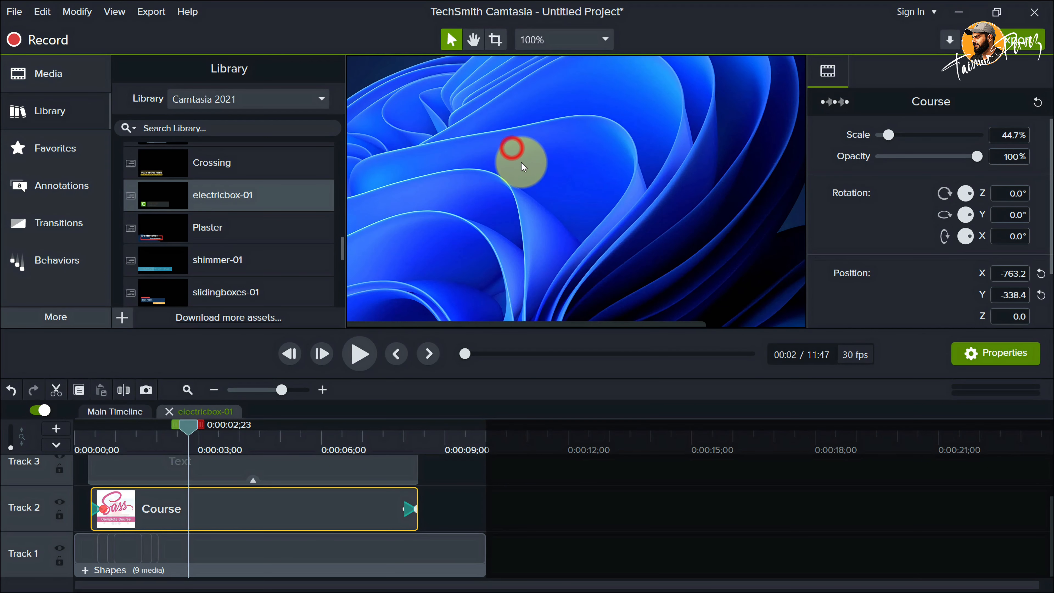
left_click(475, 40)
left_click_drag(406, 274, 698, 122)
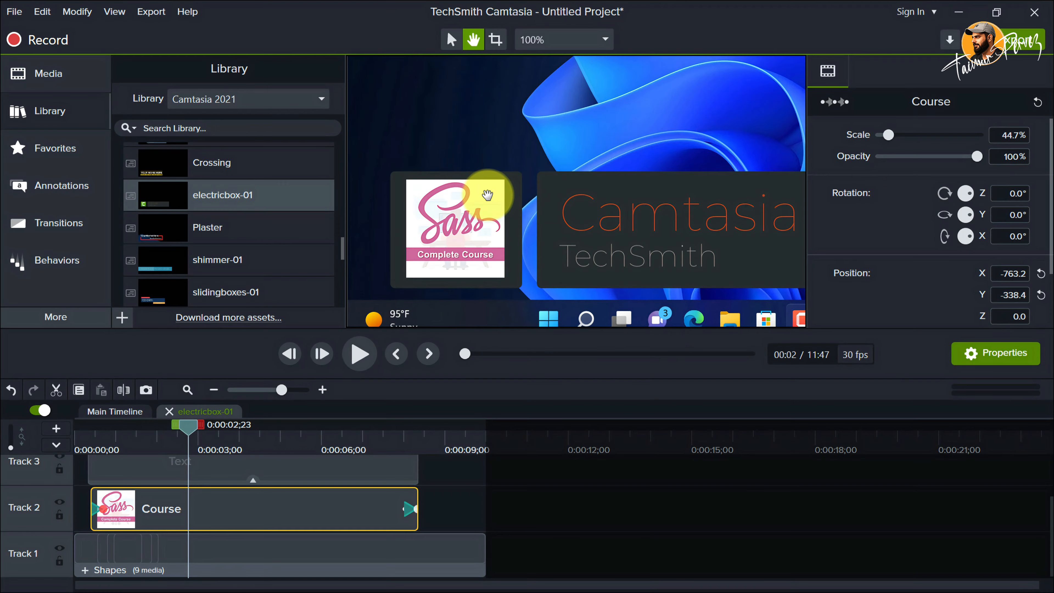
left_click(449, 43)
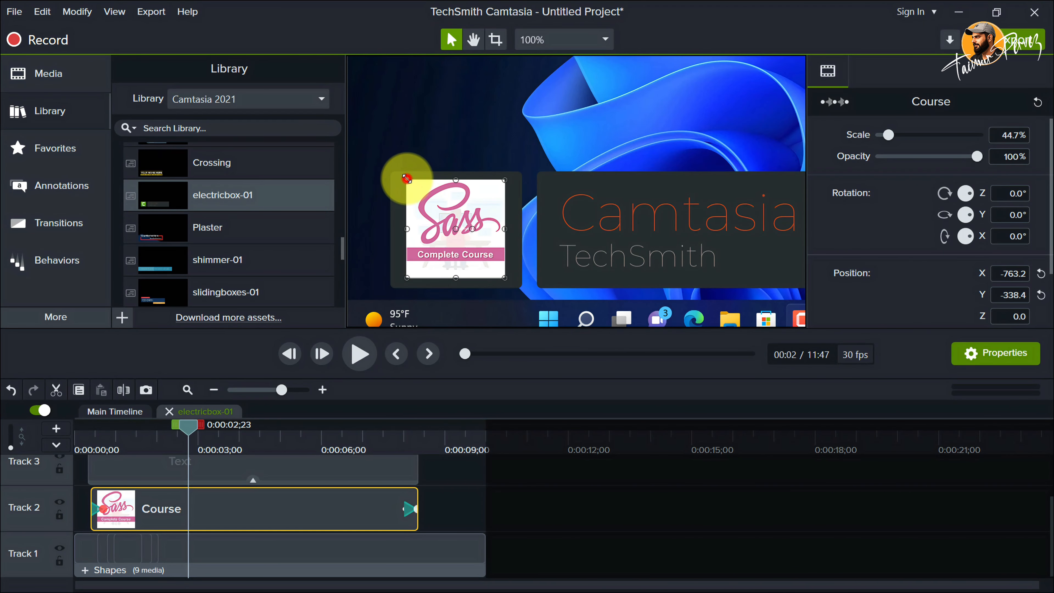
left_click_drag(407, 179, 398, 172)
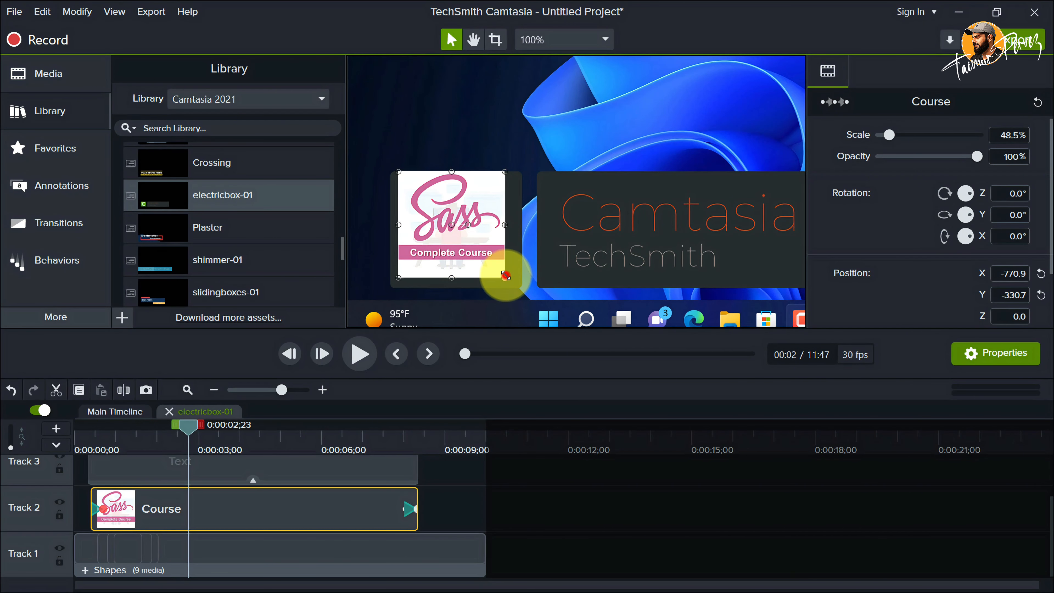
left_click_drag(507, 278, 514, 285)
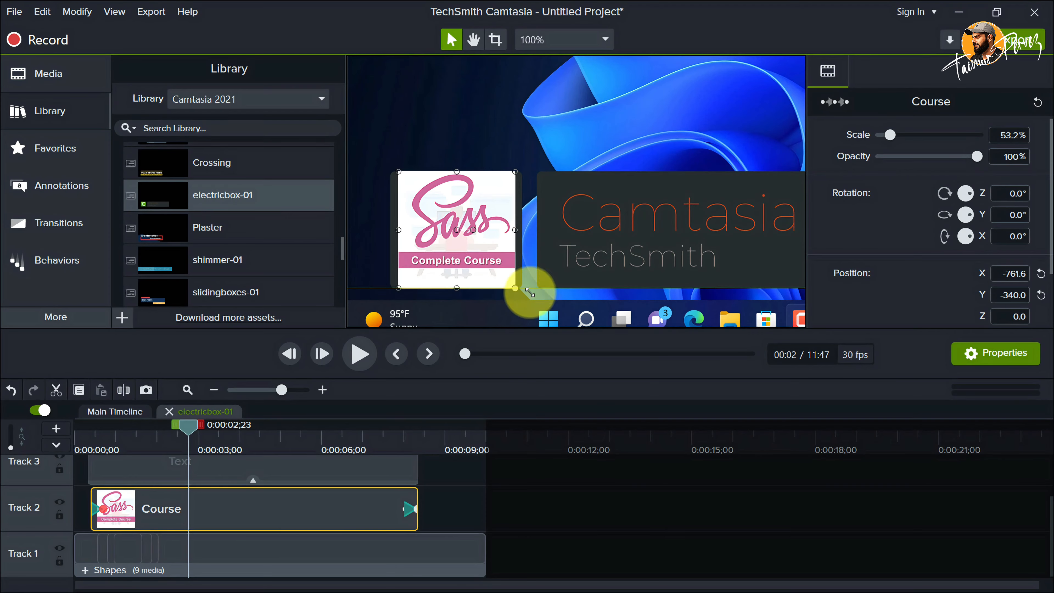
left_click(546, 141)
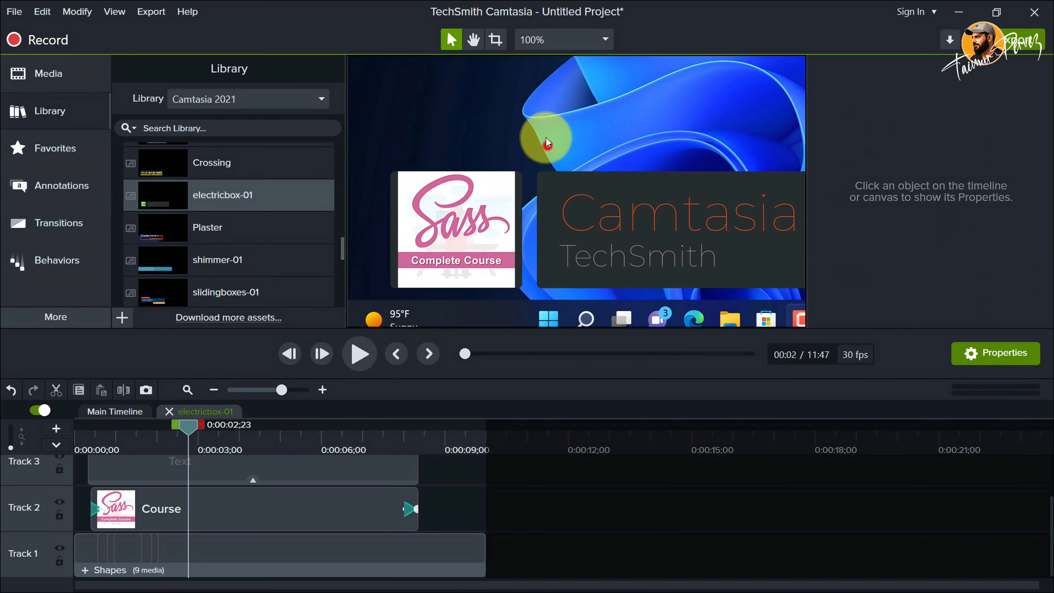
Select the lower third's background shapes and open the nested Shapes group
left_click(547, 237)
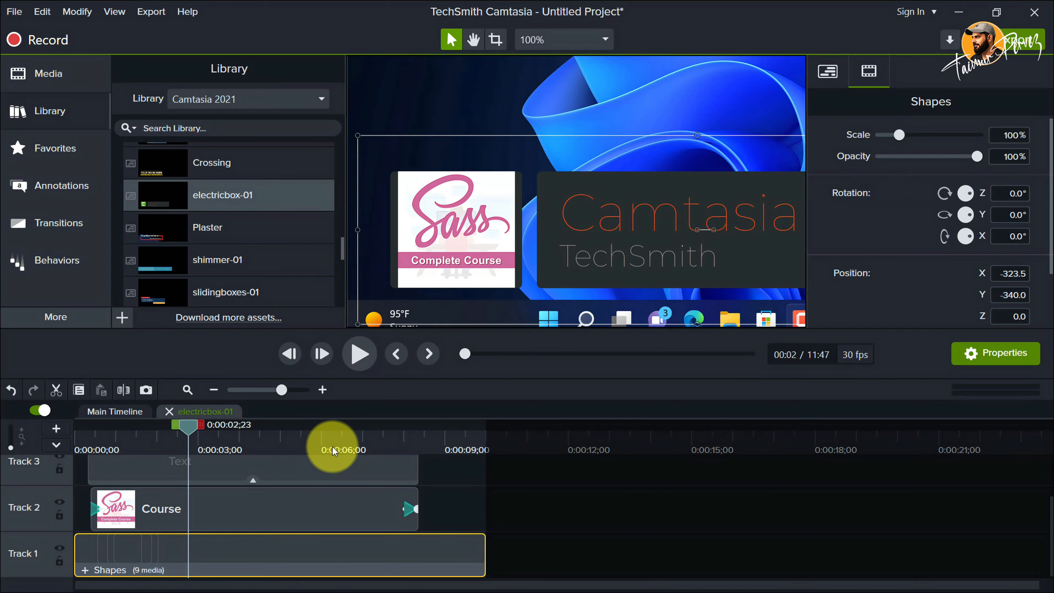
left_click(84, 568)
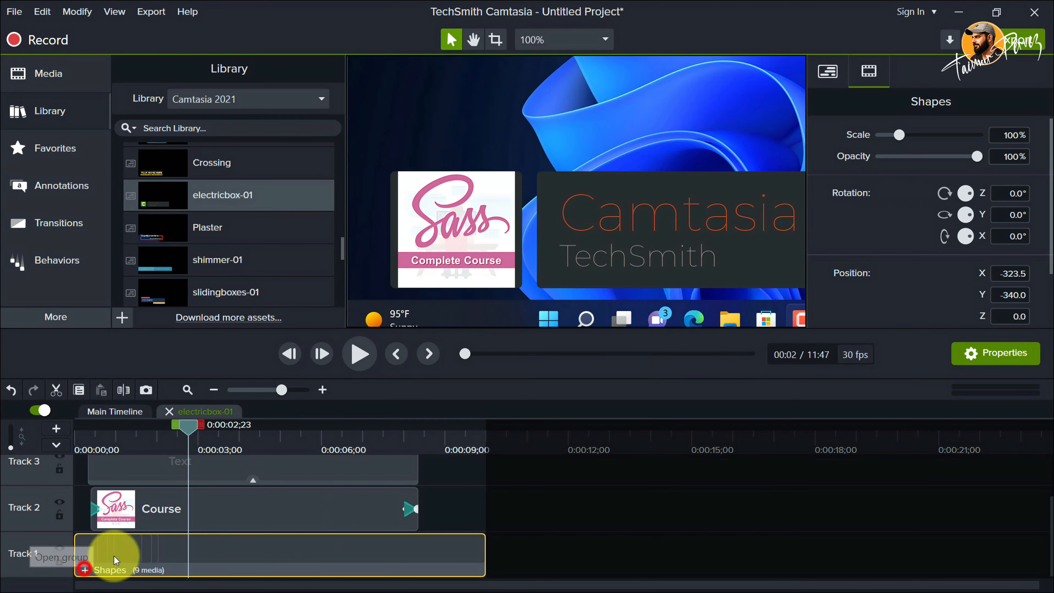
left_click(553, 43)
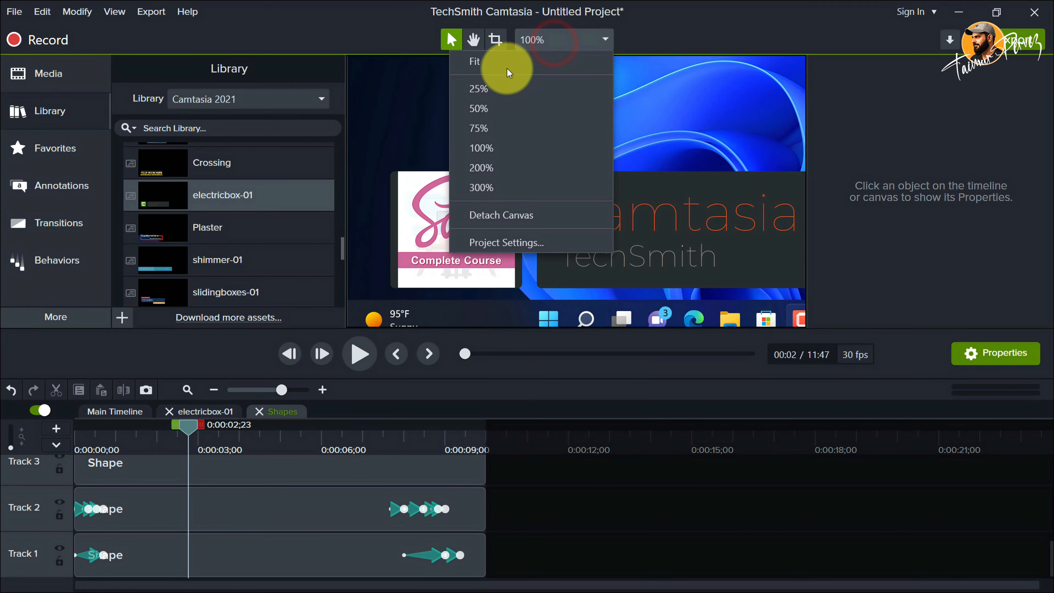
left_click(507, 69)
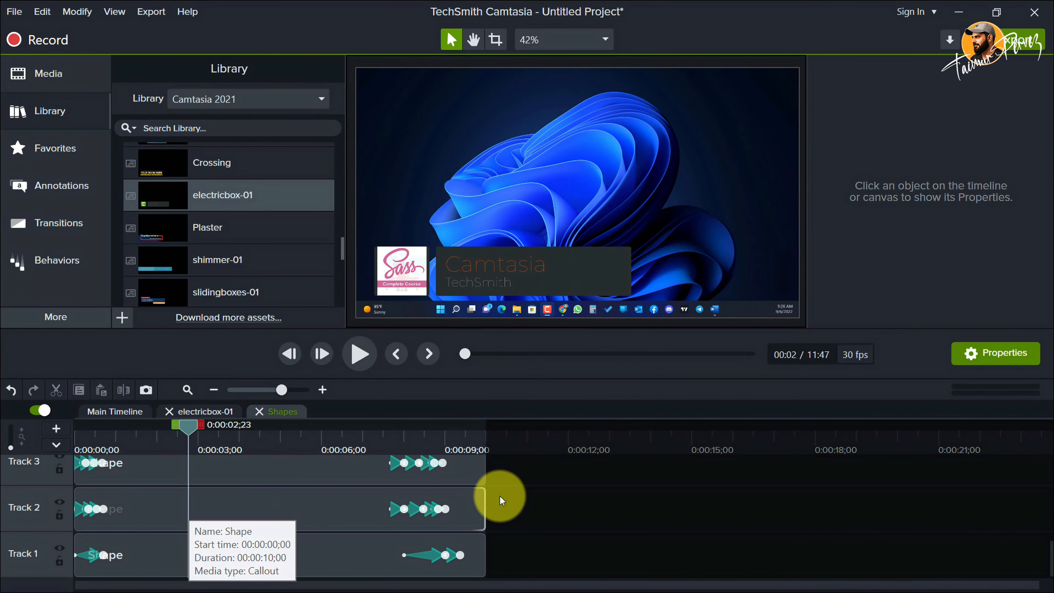
Change the fill of the Track 1 shape behind the logo to the light grey default swatch
left_click(308, 550)
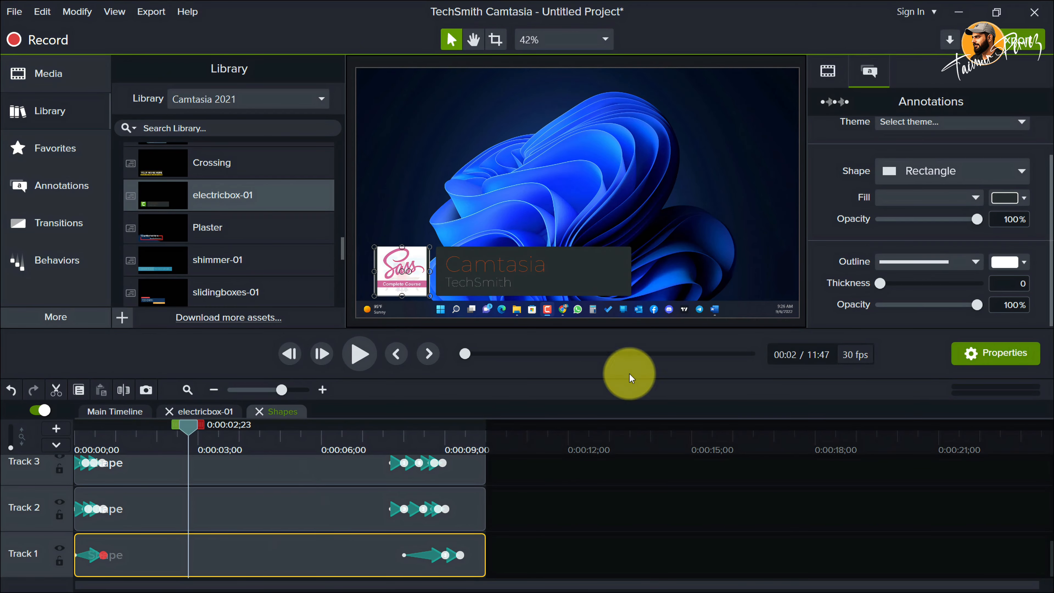
left_click(1016, 198)
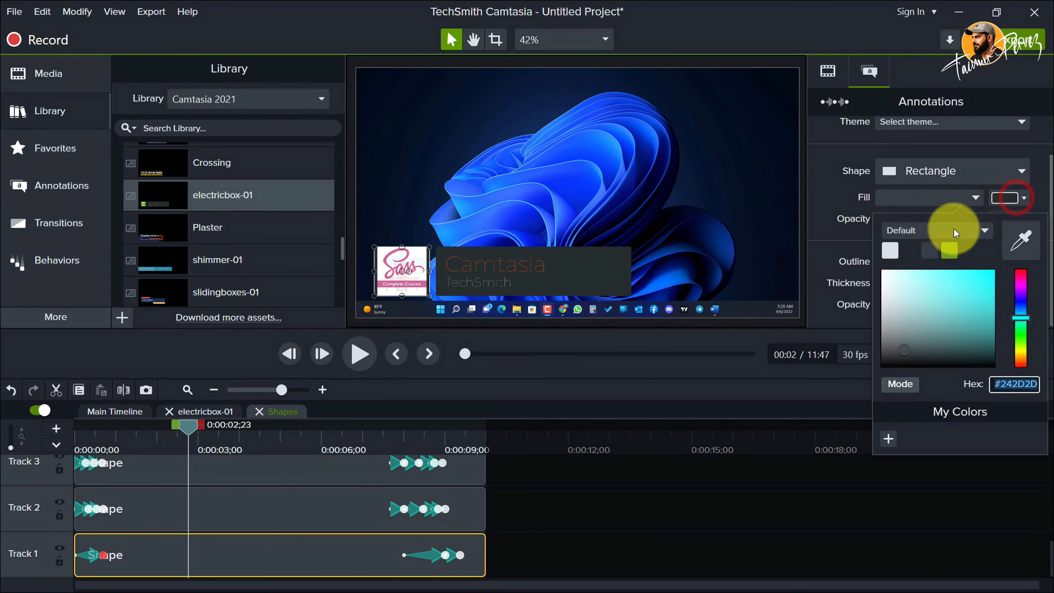
left_click(890, 251)
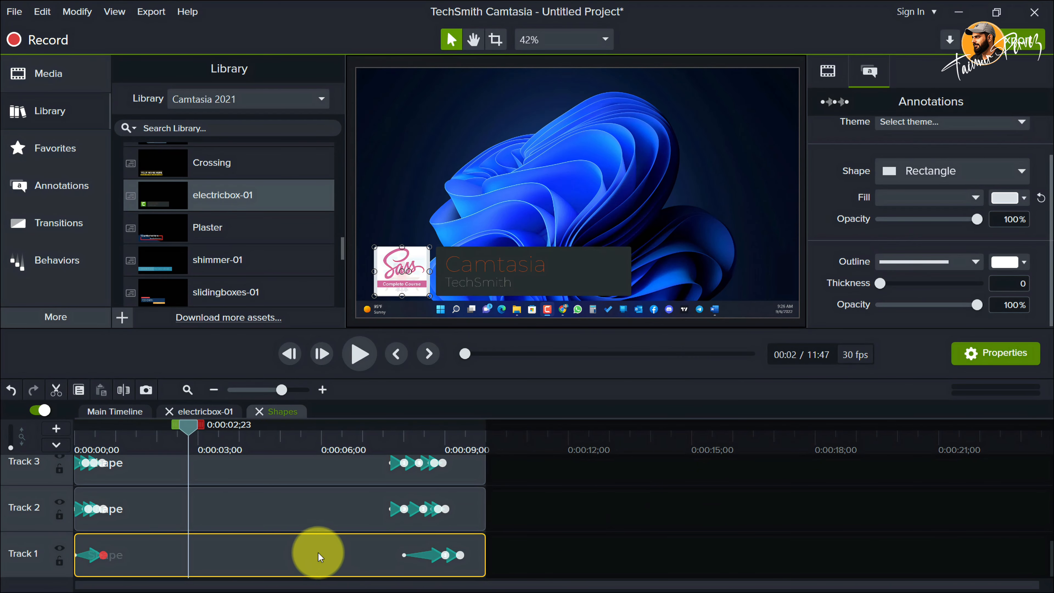
Fill the Track 4 rectangle behind the lower third's text with the pink sampled from the Course logo
left_click(308, 503)
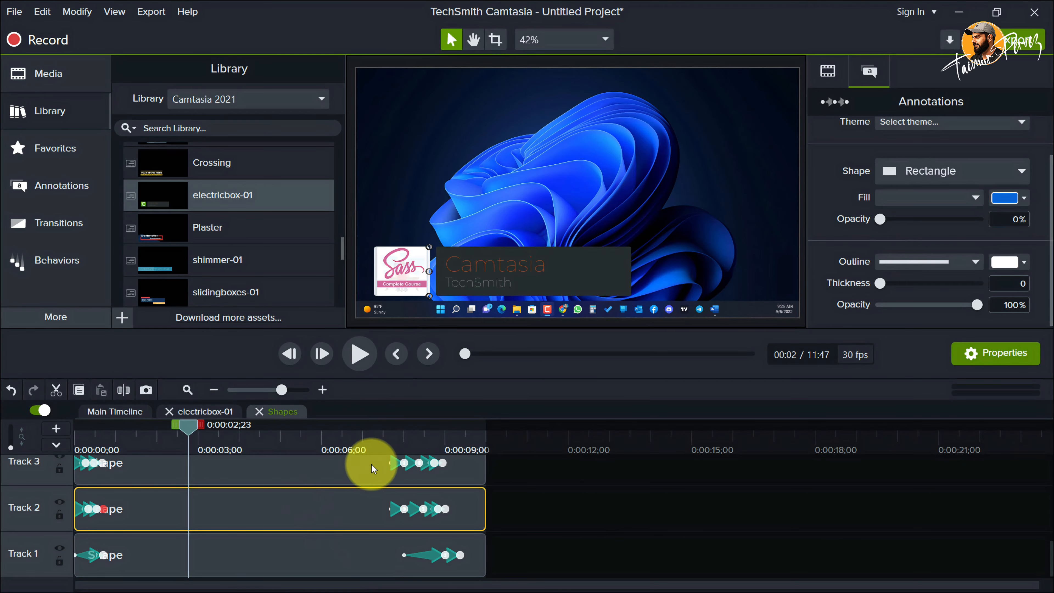
left_click(335, 467)
scroll(301, 535, "up", 3)
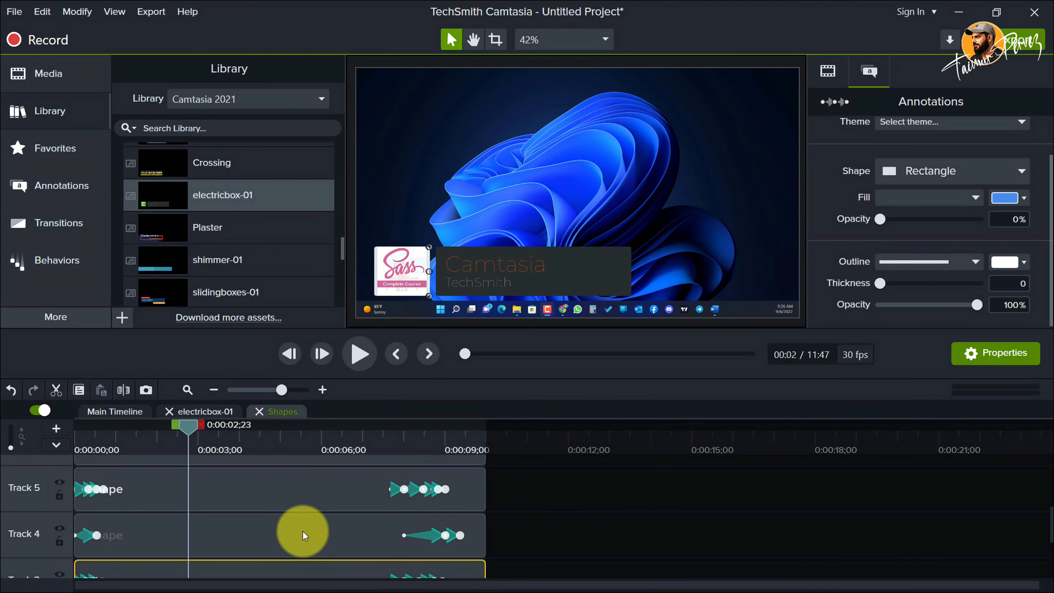
left_click(302, 536)
left_click(1008, 197)
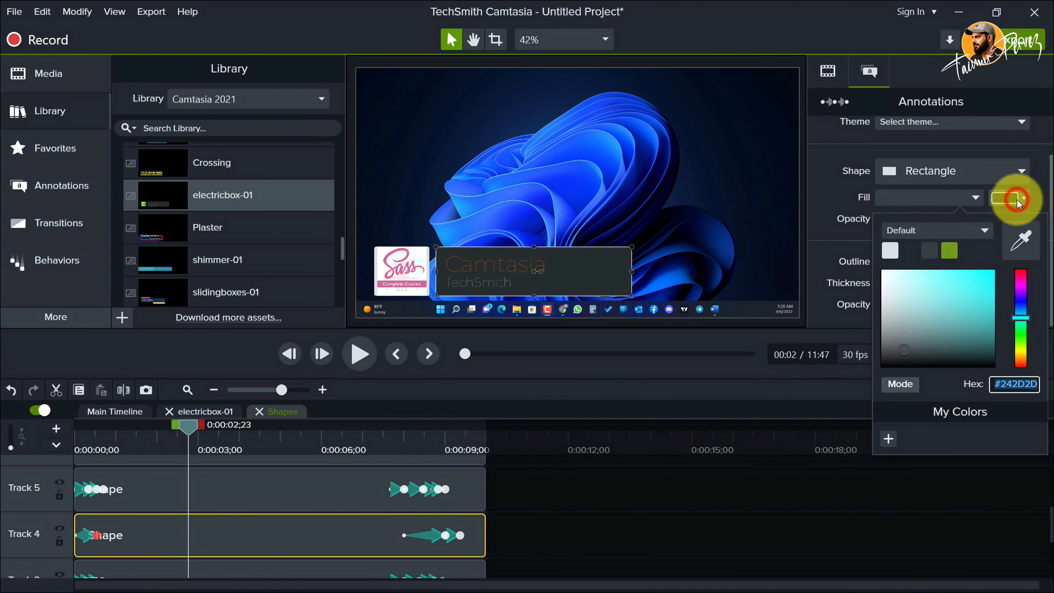
left_click(1021, 243)
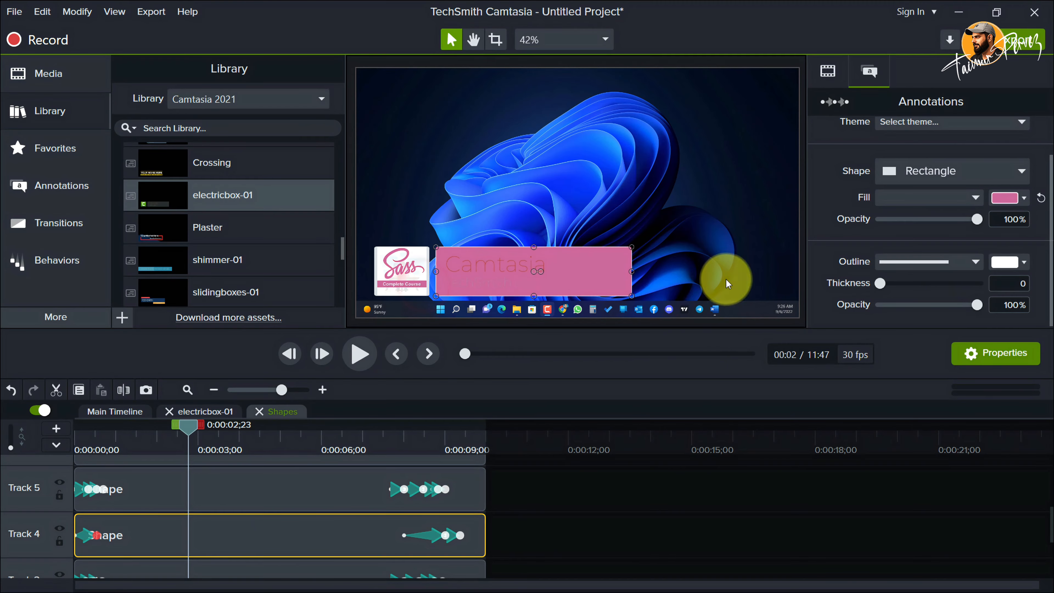
Return to the electricbox-01 group and format the TechSmith subtitle in bold dark red
left_click(494, 263)
left_click(201, 412)
scroll(421, 505, "up", 1)
left_click(325, 504)
left_click(1021, 184)
left_click(922, 207)
left_click(912, 261)
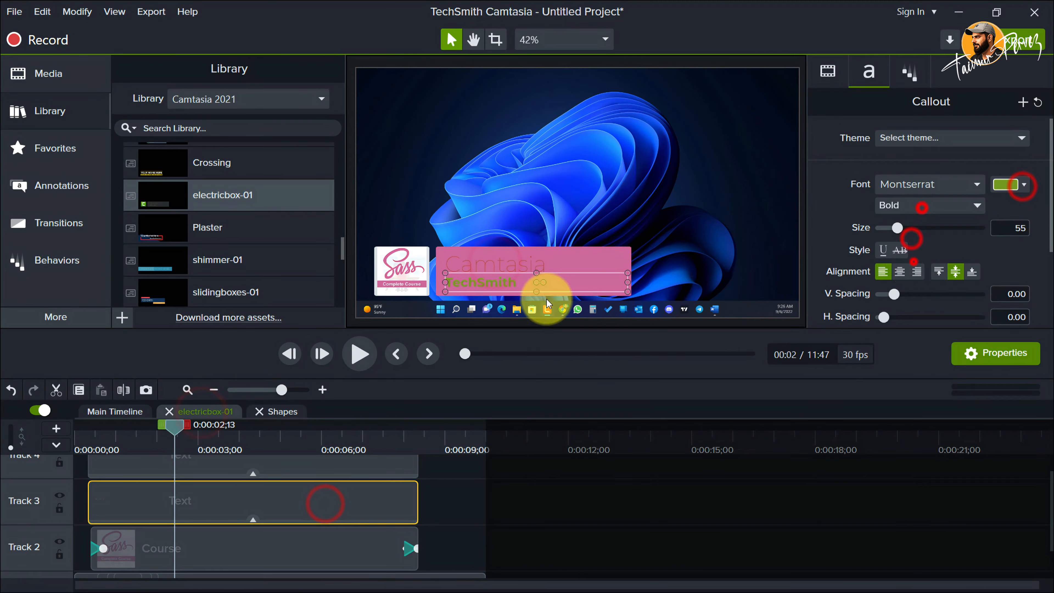
left_click(1022, 183)
left_click(1020, 269)
left_click_drag(1024, 316, 1024, 358)
Set the lower third's Camtasia title to bold in a dark colour and deselect it
left_click(511, 259)
left_click(1023, 184)
left_click(913, 238)
left_click(900, 258)
left_click(655, 500)
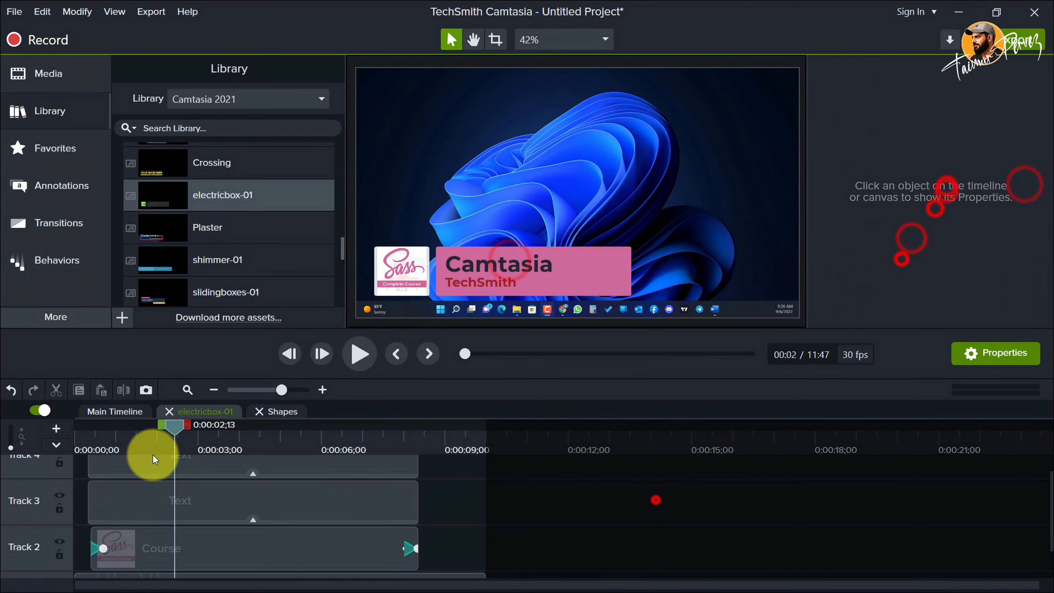
Change the lower third's title text to Virtual Academy and close the group to return to the main timeline
double_click(498, 263)
type("Virtual Academ")
left_click(575, 522)
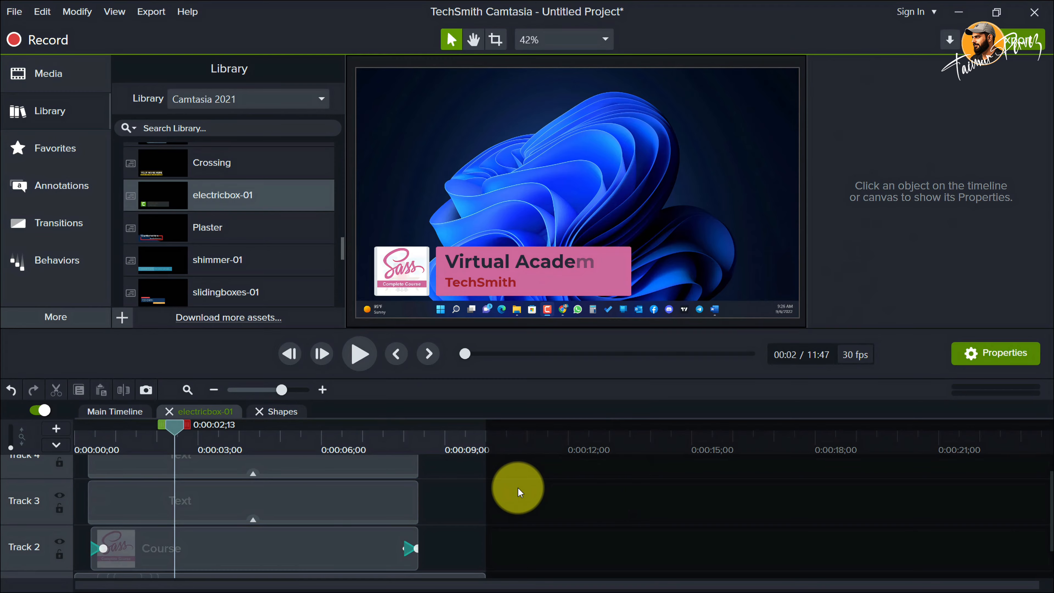
left_click(169, 411)
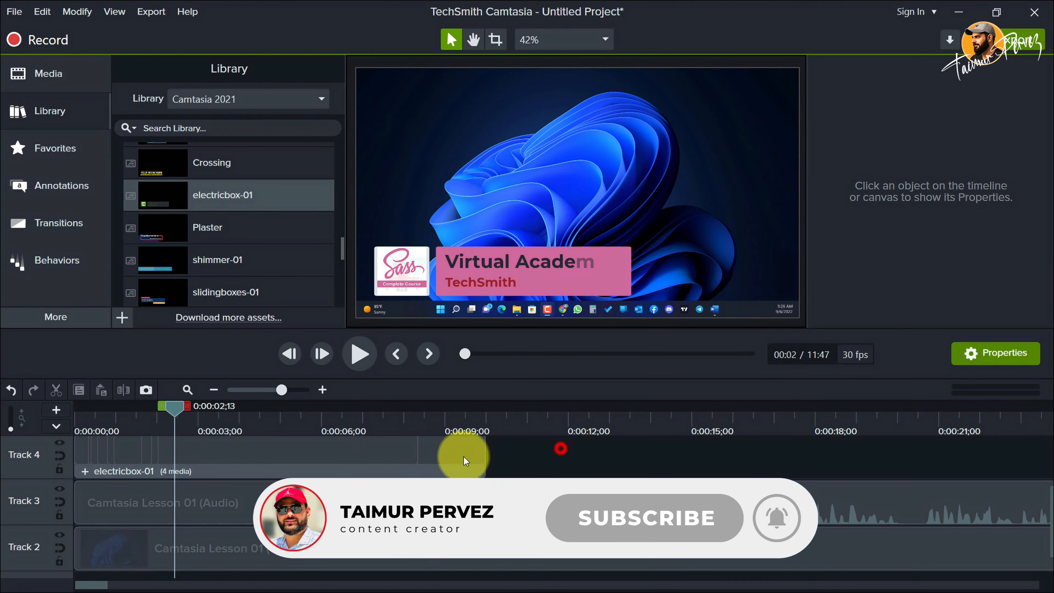
left_click(400, 461)
right_click(399, 461)
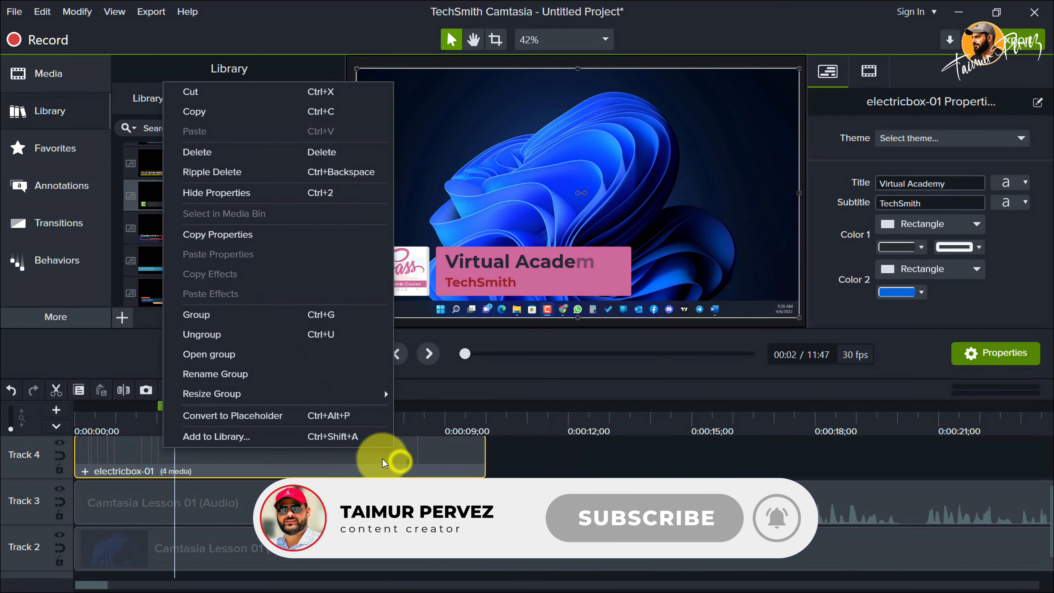
left_click(303, 440)
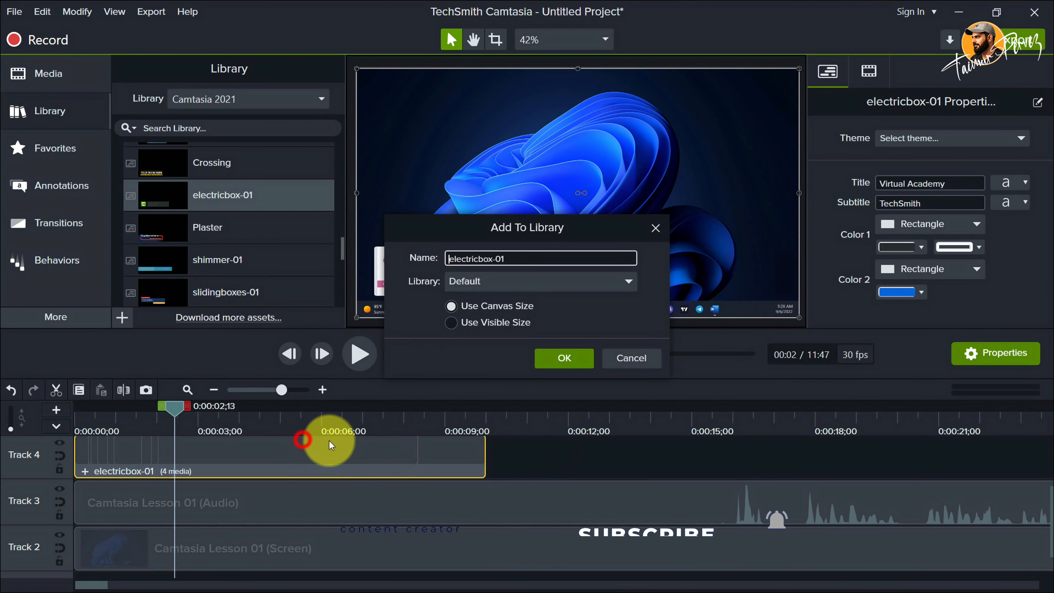
left_click(597, 281)
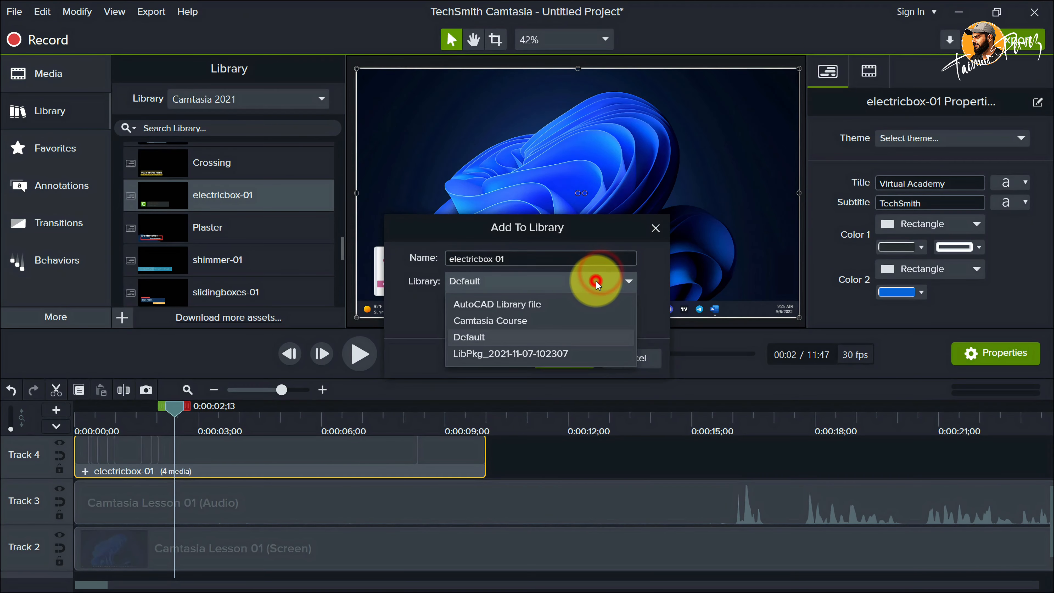
left_click(490, 321)
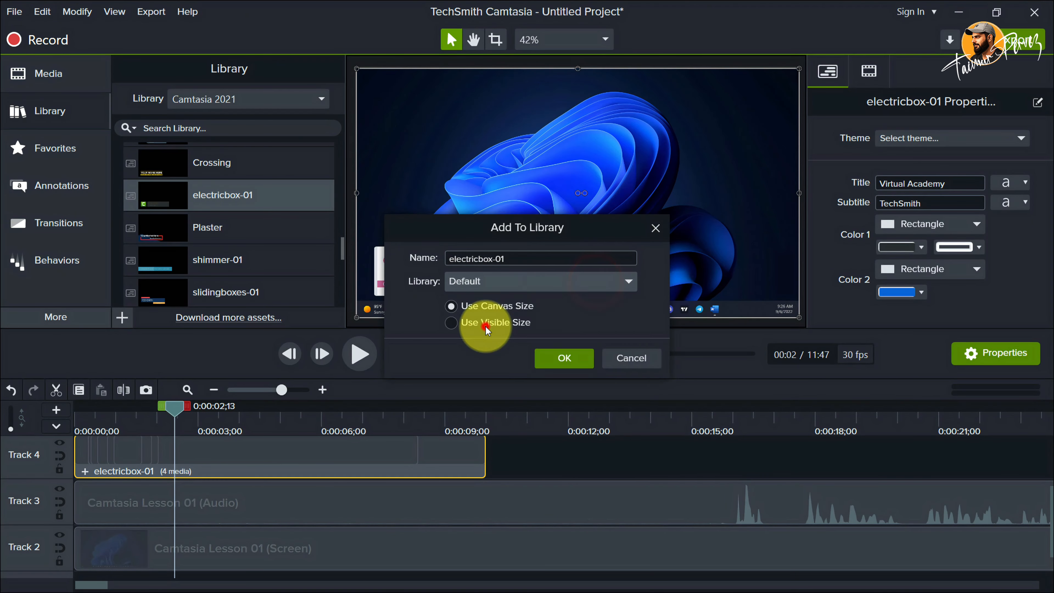
left_click(654, 228)
Play back the customized electricbox-01 lower third from about the one-second mark to check its animation
left_click(574, 455)
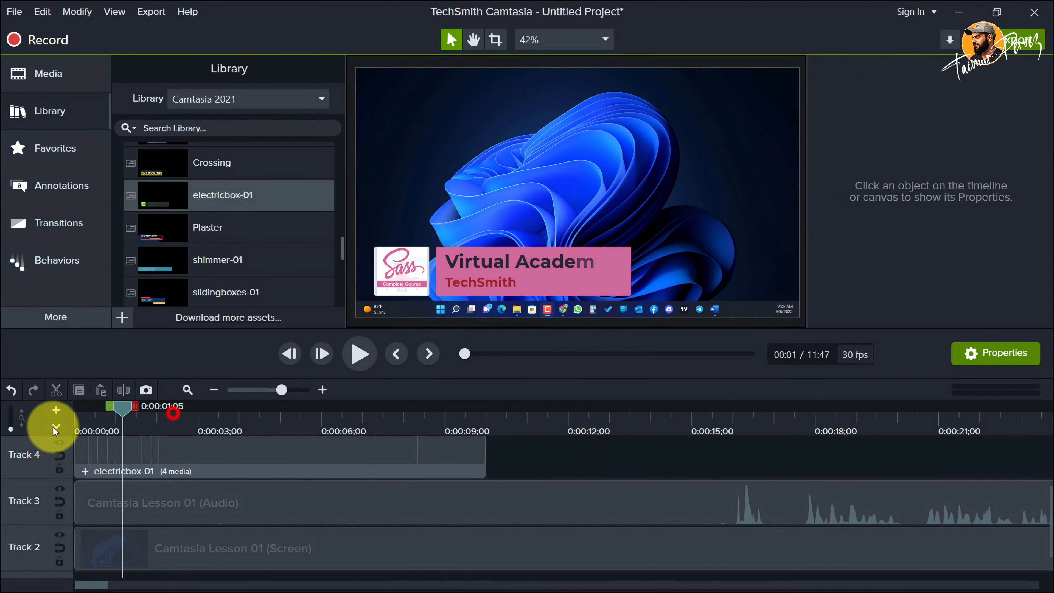
left_click(360, 354)
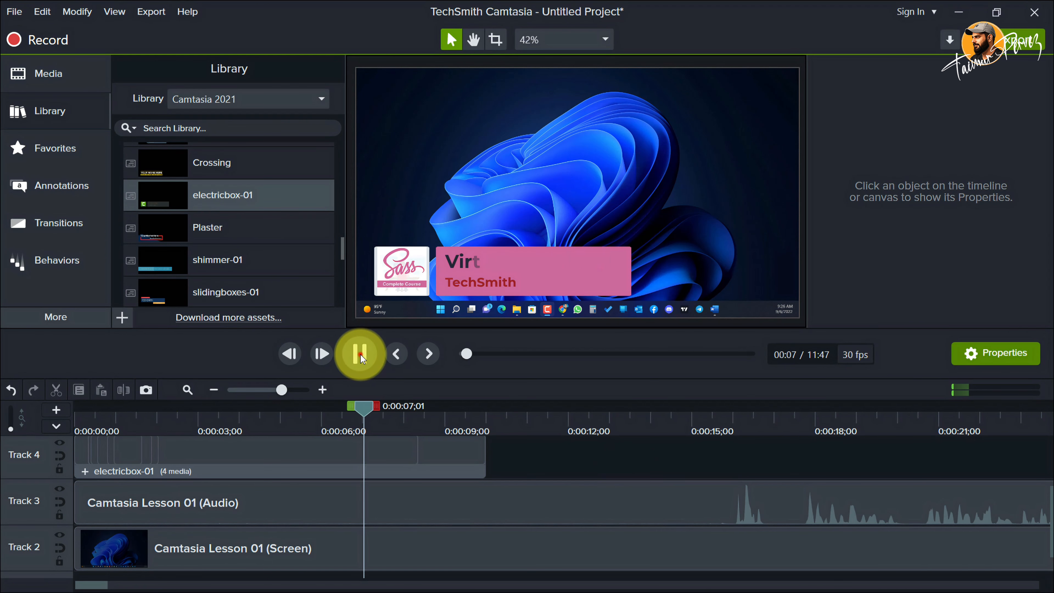
left_click(359, 353)
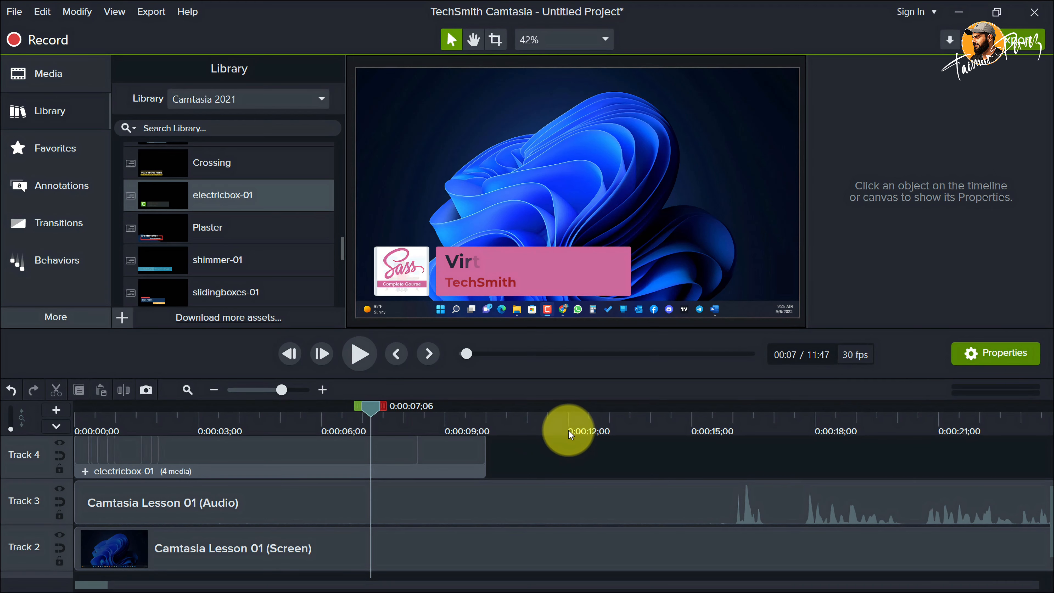
Collapse the Lower Thirds library folder and look through the clips in the Motion Backgrounds folder
scroll(160, 237, "up", 10)
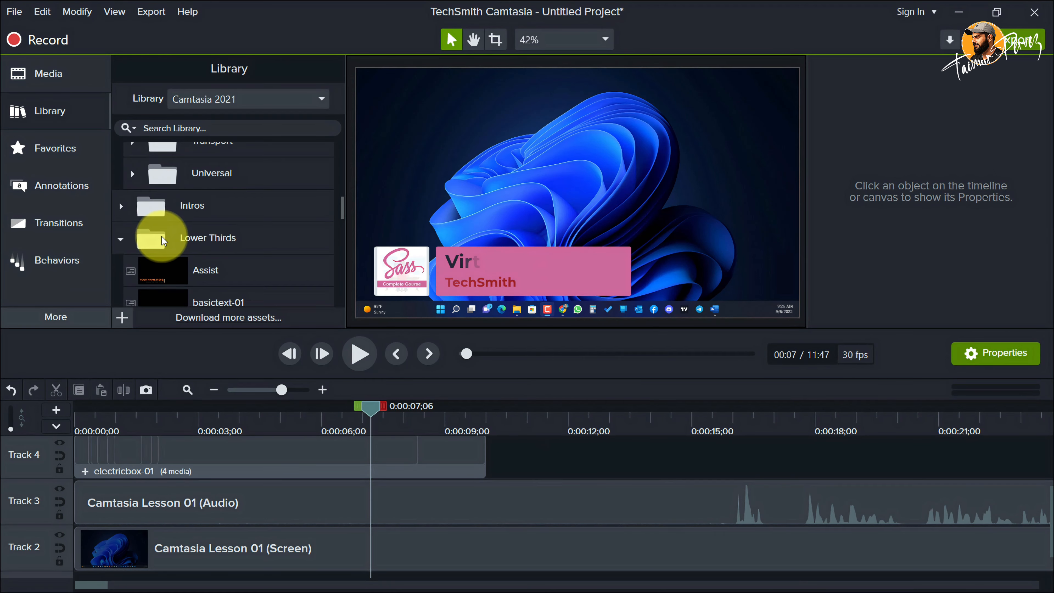
left_click(120, 278)
scroll(257, 218, "down", 5)
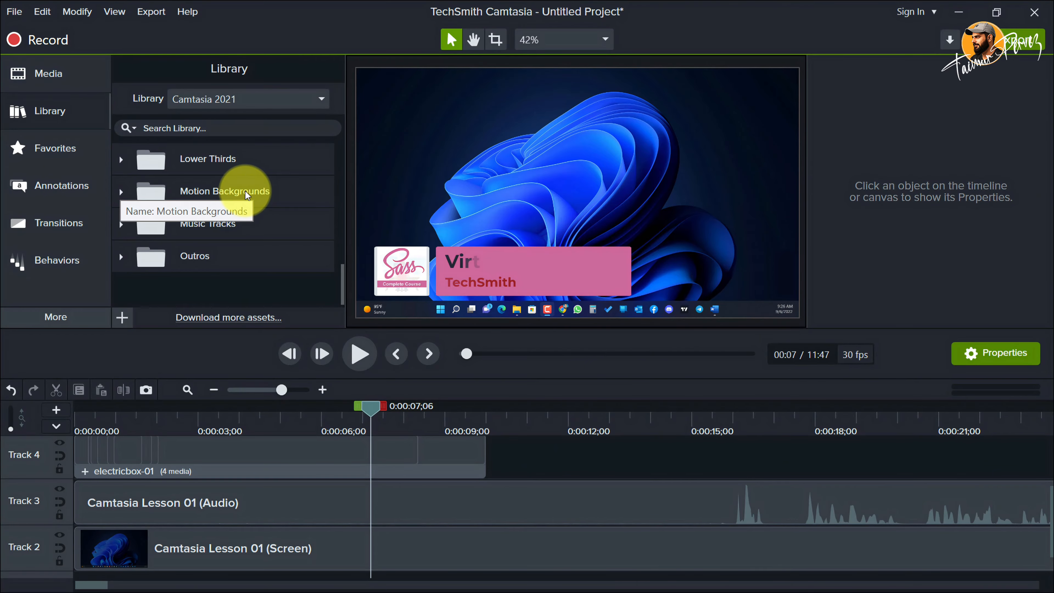
left_click(121, 192)
scroll(245, 183, "down", 5)
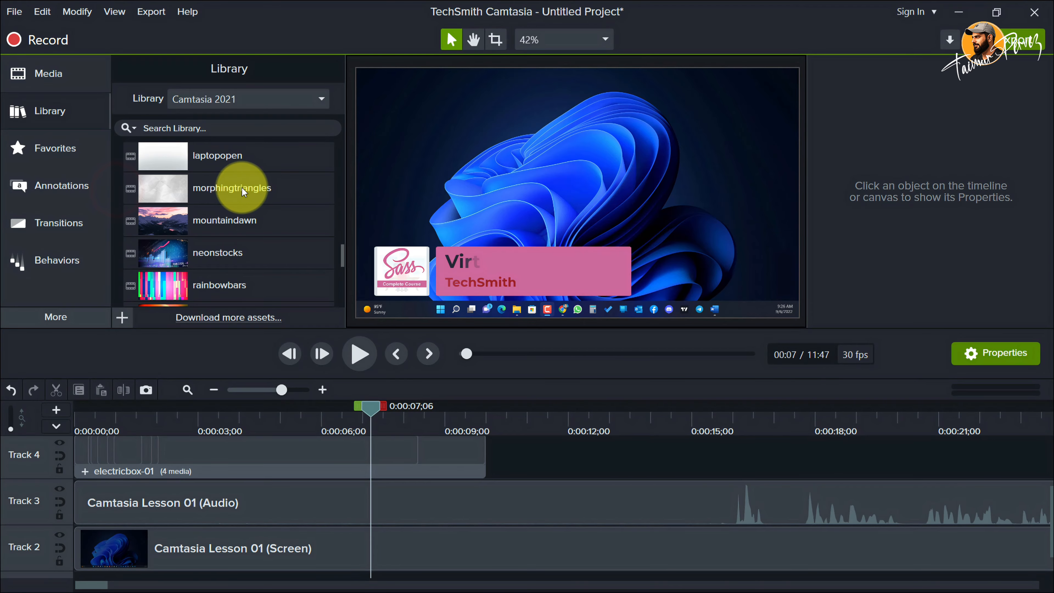
scroll(179, 461, "up", 2)
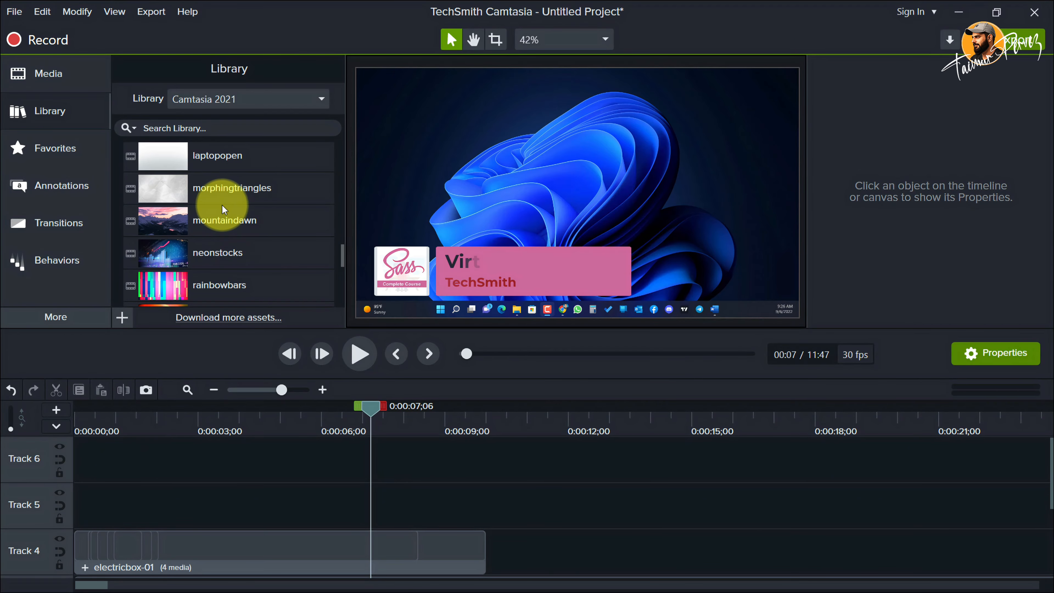
Preview the morphingtriangles and triangledots motion backgrounds and close their previews
left_click(218, 188)
double_click(217, 187)
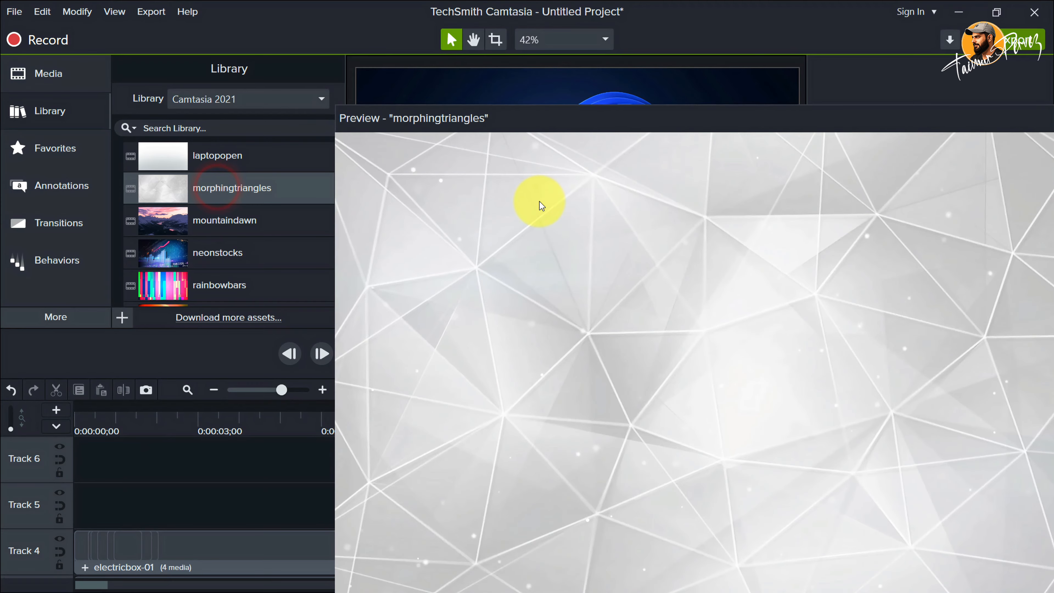
left_click_drag(542, 119, 270, 47)
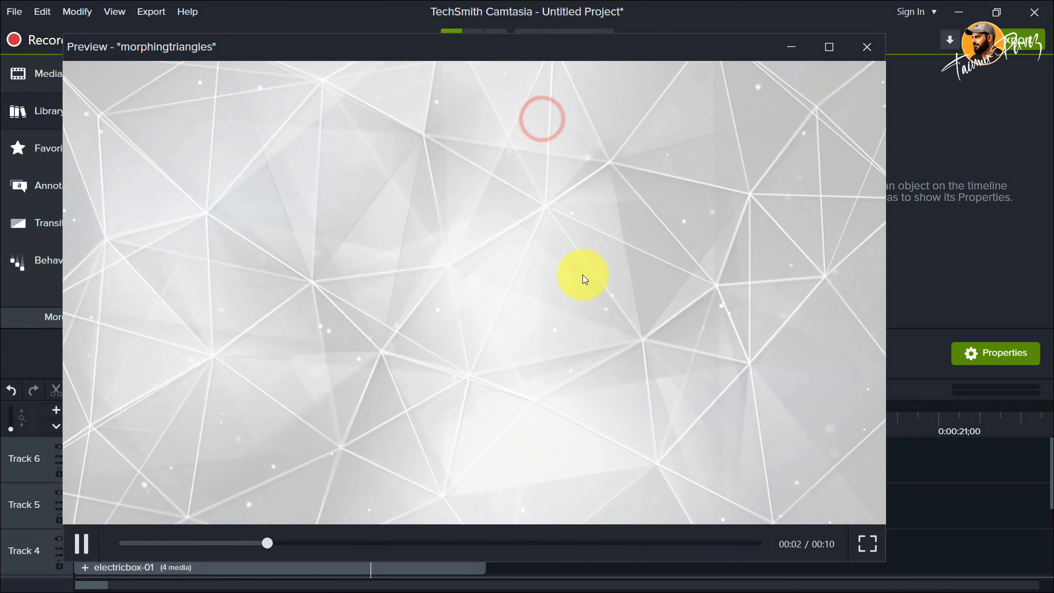
left_click(867, 49)
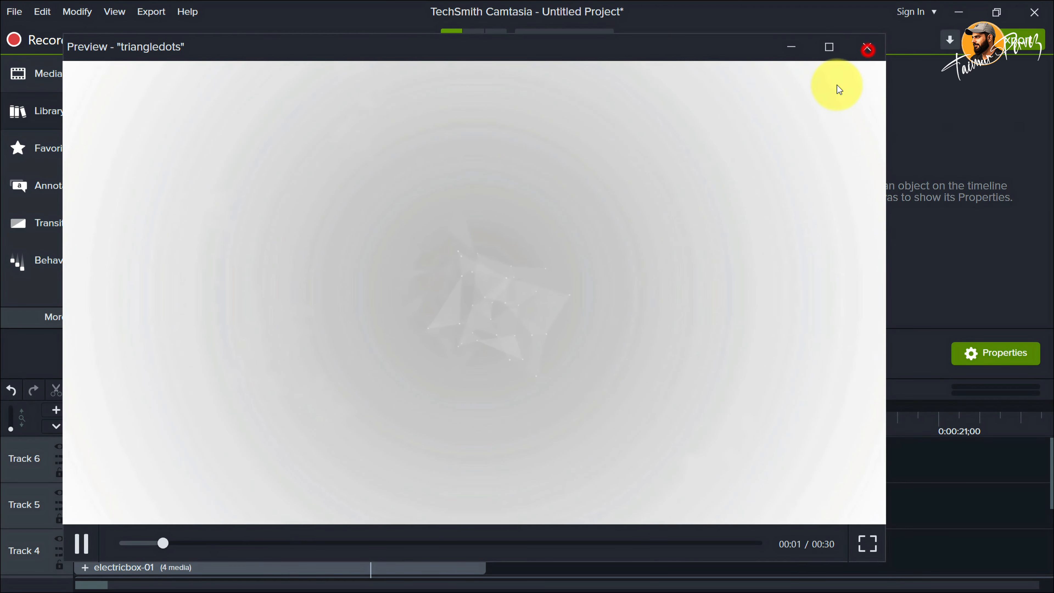
left_click(868, 48)
left_click_drag(220, 256, 262, 185)
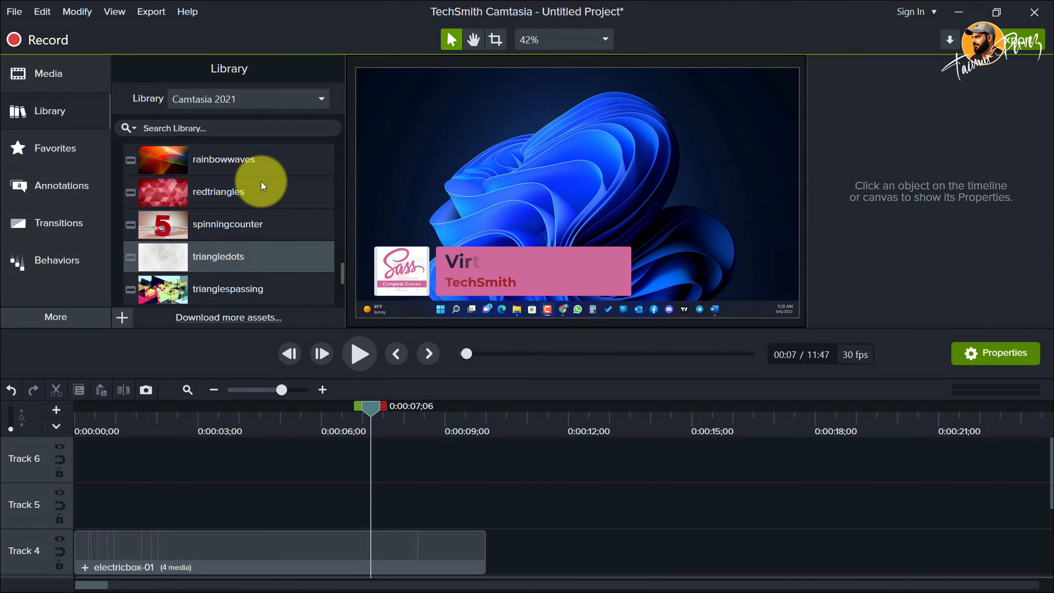
Add Simple Bright Outro 3 from the Outros library folder to Track 4, directly after the electricbox-01 clip
scroll(261, 185, "down", 3)
left_click(122, 258)
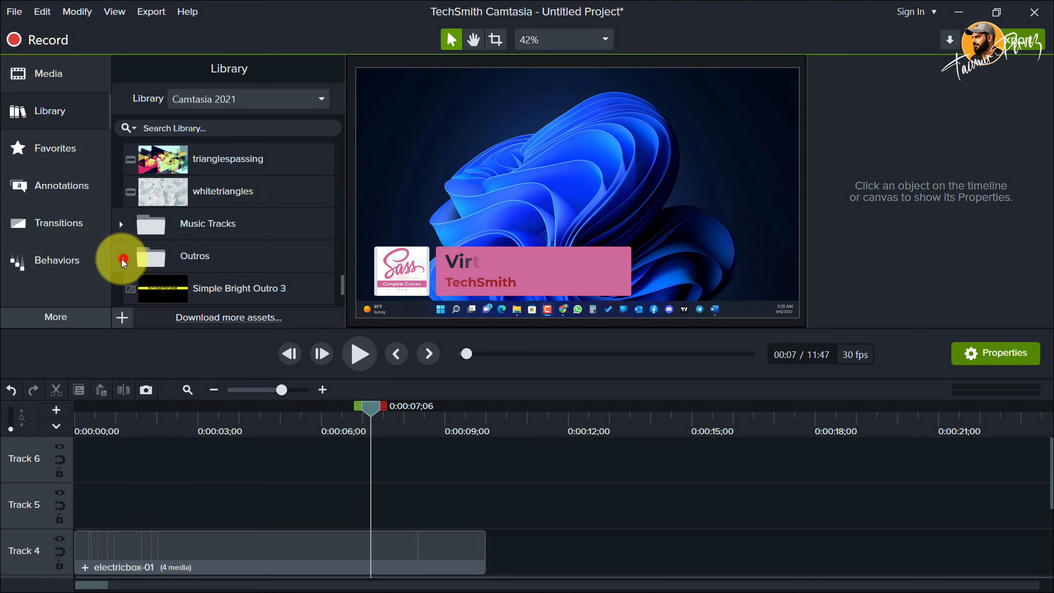
scroll(244, 240, "down", 2)
left_click(207, 233)
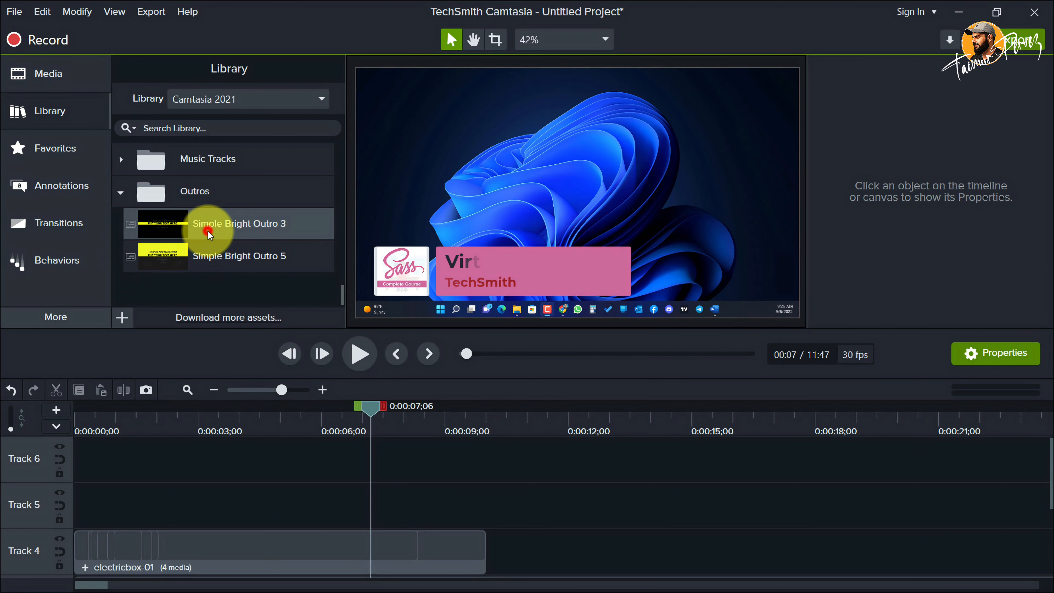
left_click_drag(207, 233, 565, 560)
Scrub through the Simple Bright Outro 3 clip to examine its animation, stopping at 0:00:14;29
left_click(479, 422)
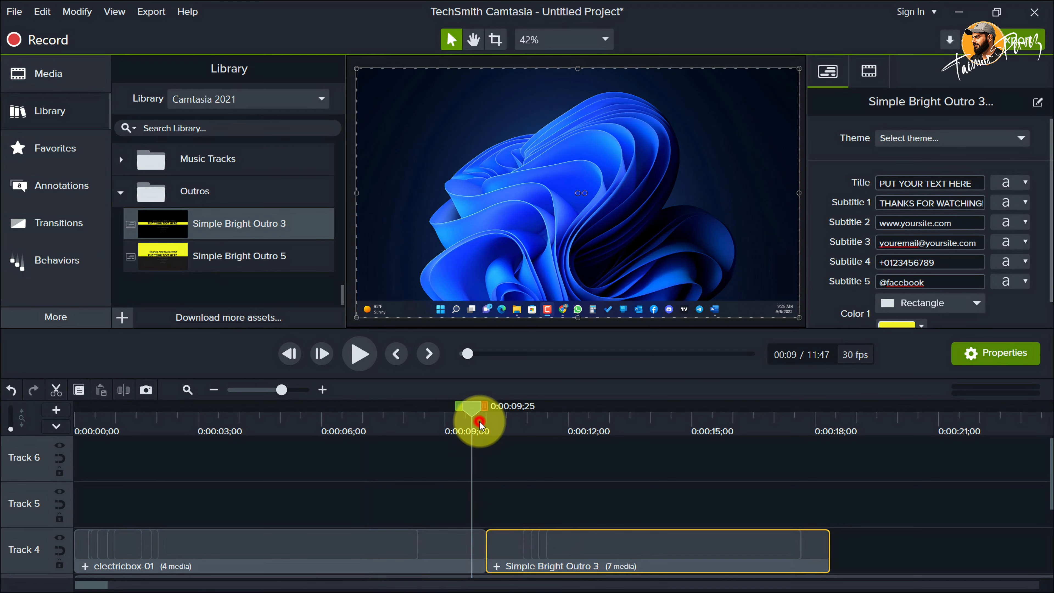
left_click_drag(479, 415, 597, 436)
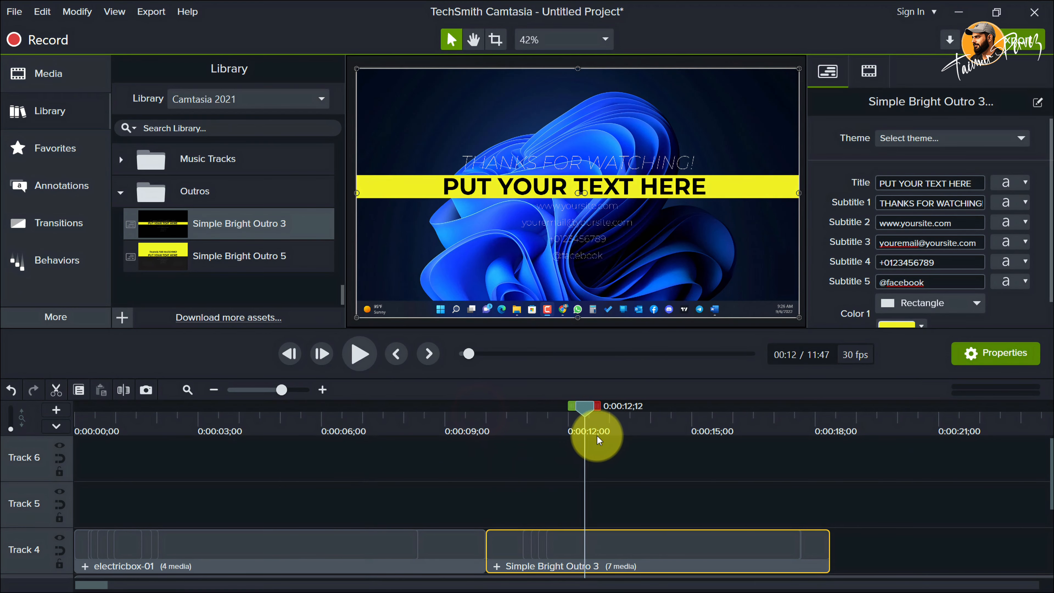
left_click_drag(679, 445, 764, 462)
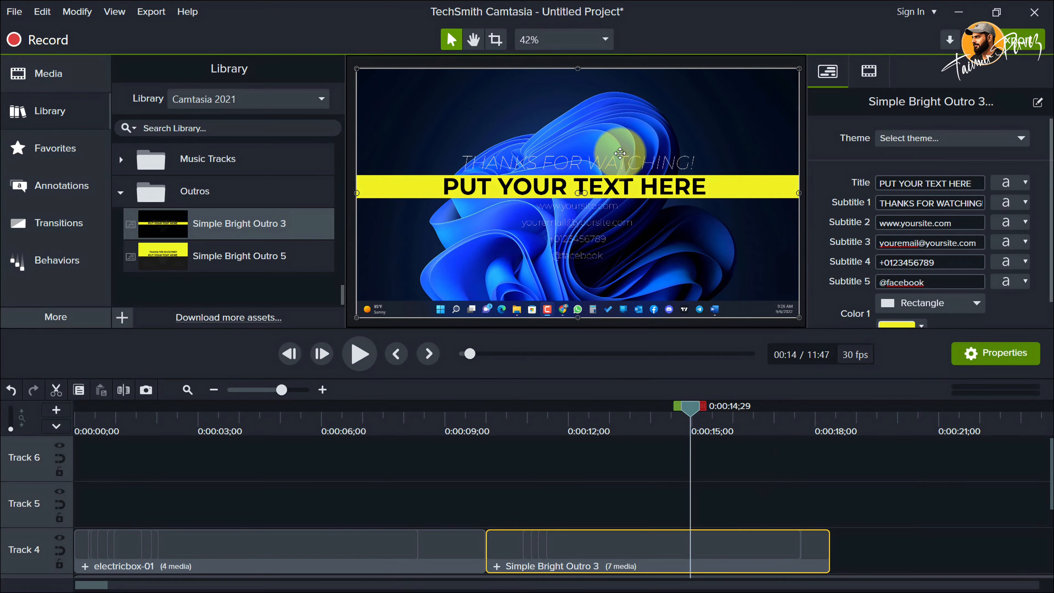
Move Simple Bright Outro 3 up to Track 5 and place a white rectangle beneath it on Track 4, matching its duration
left_click_drag(724, 539, 714, 504)
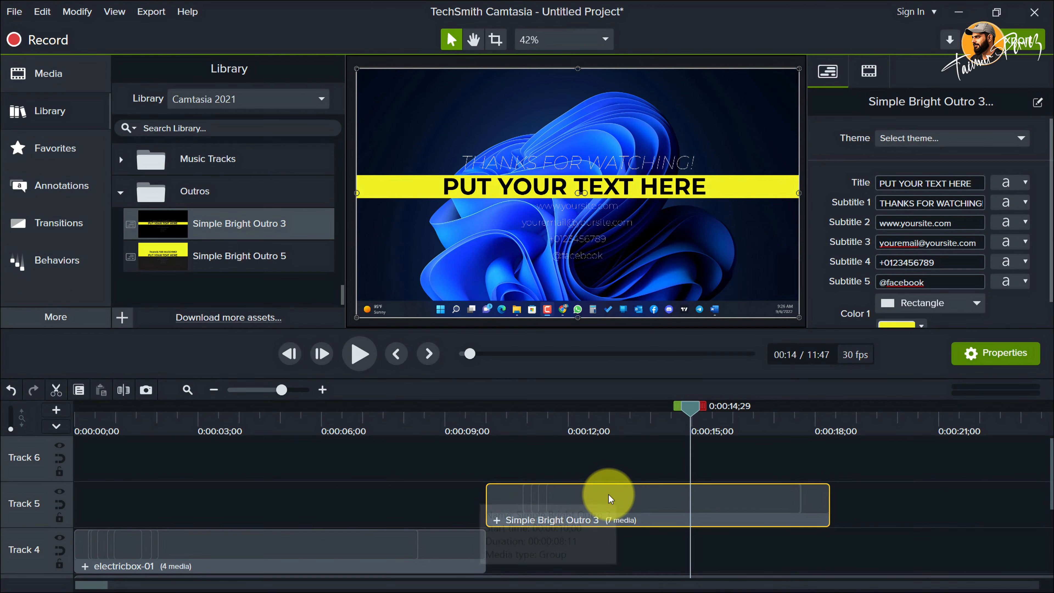
left_click(57, 188)
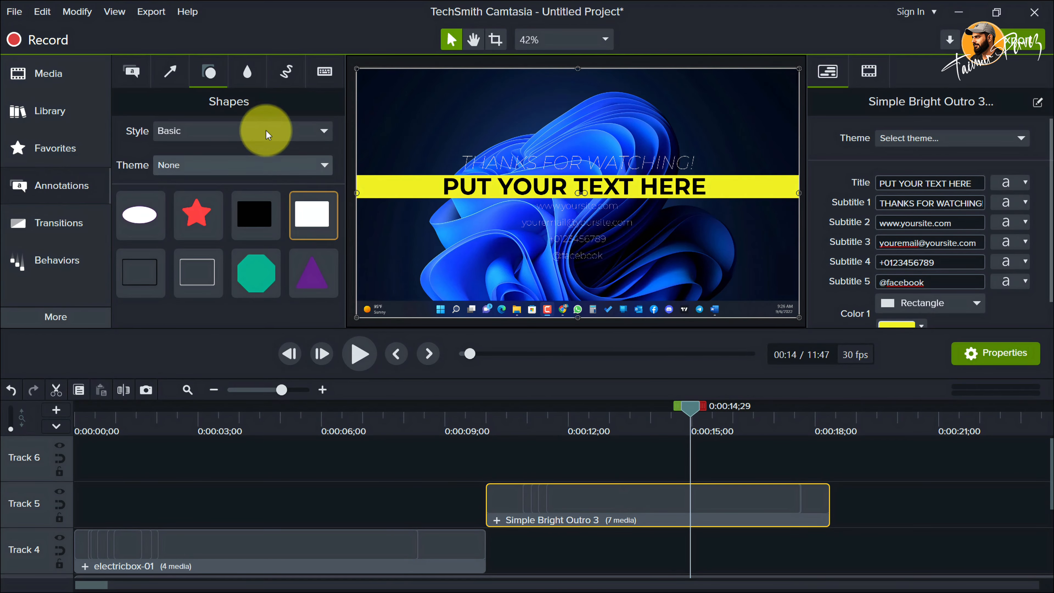
mouse_move(313, 216)
left_mouse_down()
mouse_move(414, 306)
mouse_move(501, 541)
mouse_move(524, 560)
mouse_move(513, 560)
left_mouse_up()
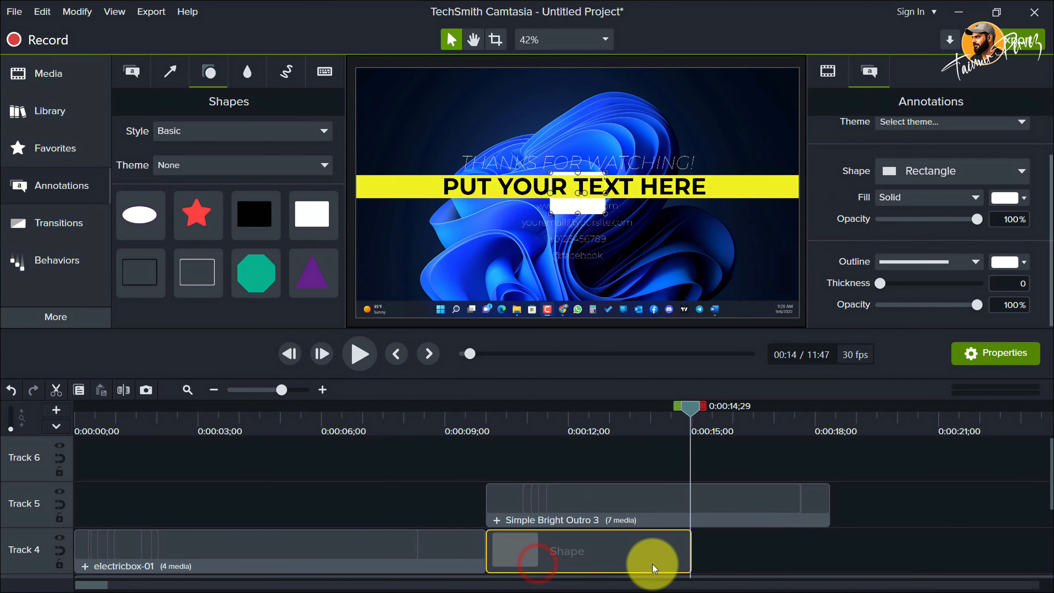
left_click_drag(701, 555, 829, 553)
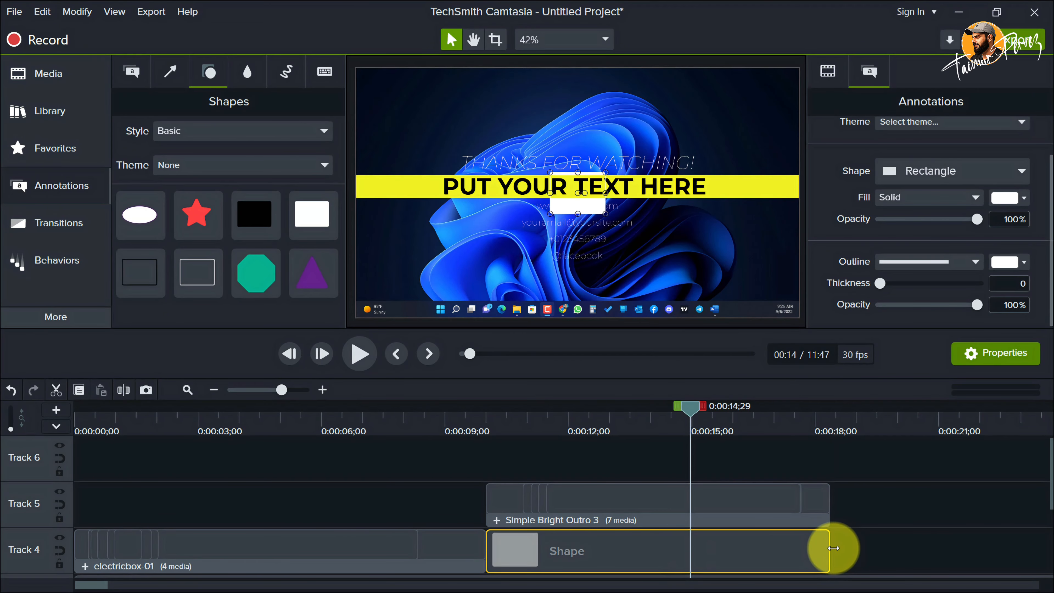
Hide Track 5 temporarily, stretch the white rectangle to cover the whole canvas, and show Track 5 again
left_click(60, 491)
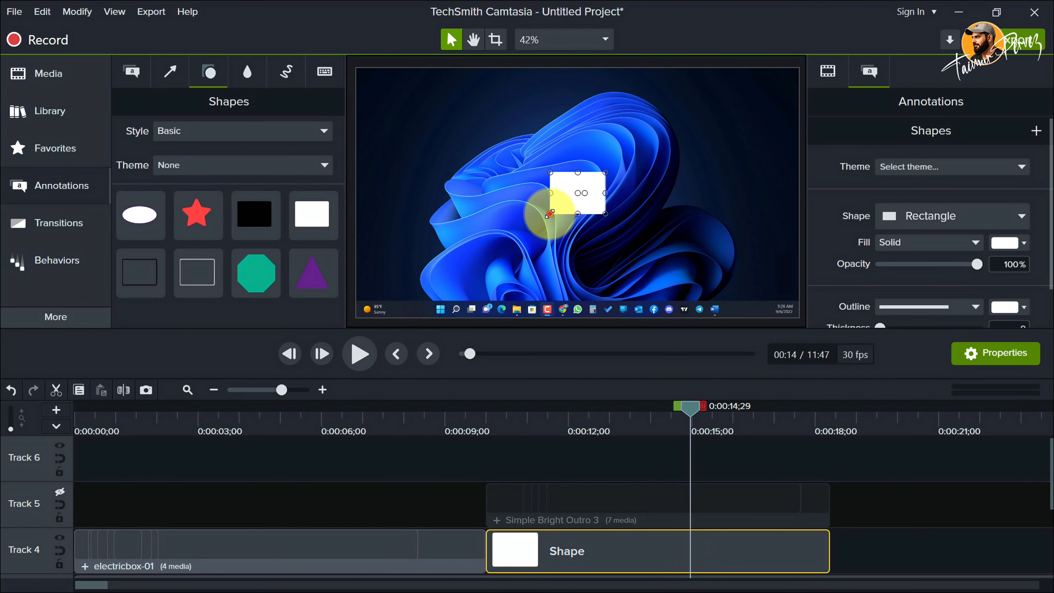
left_click_drag(550, 214, 356, 317)
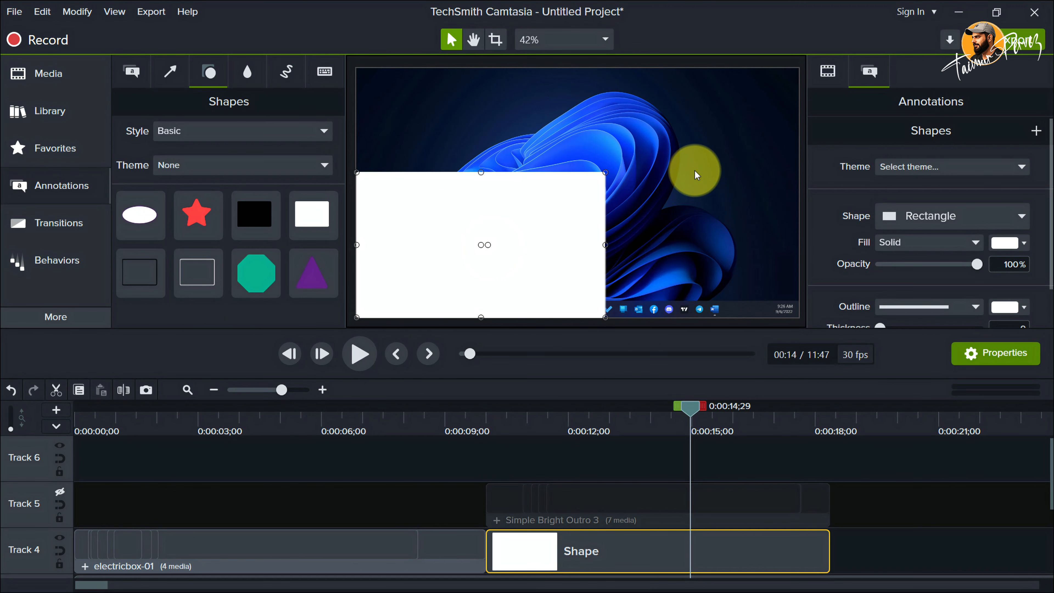
left_click_drag(605, 171, 800, 67)
left_click(879, 515)
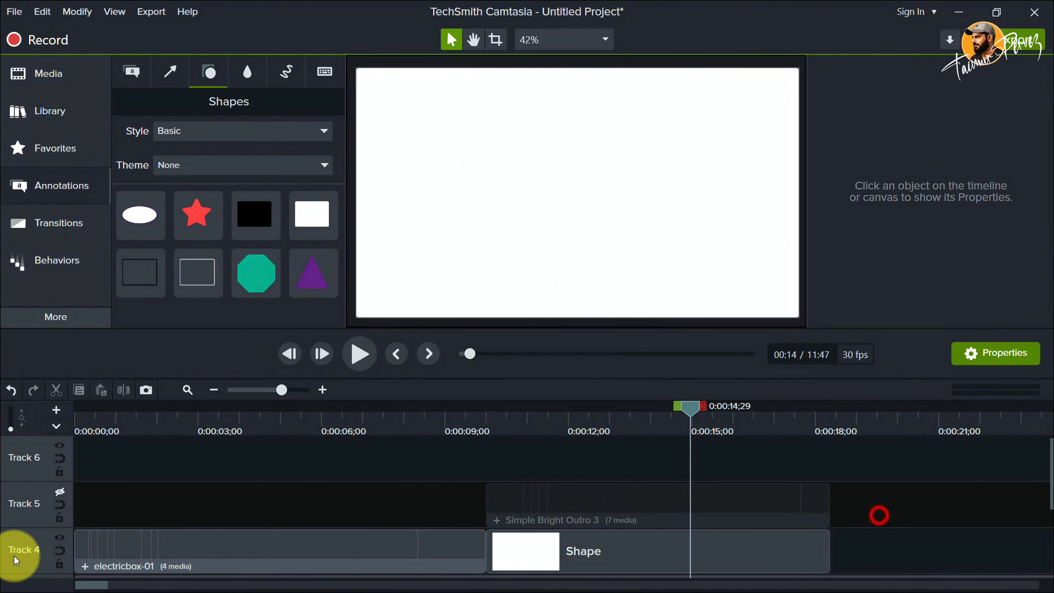
left_click(60, 492)
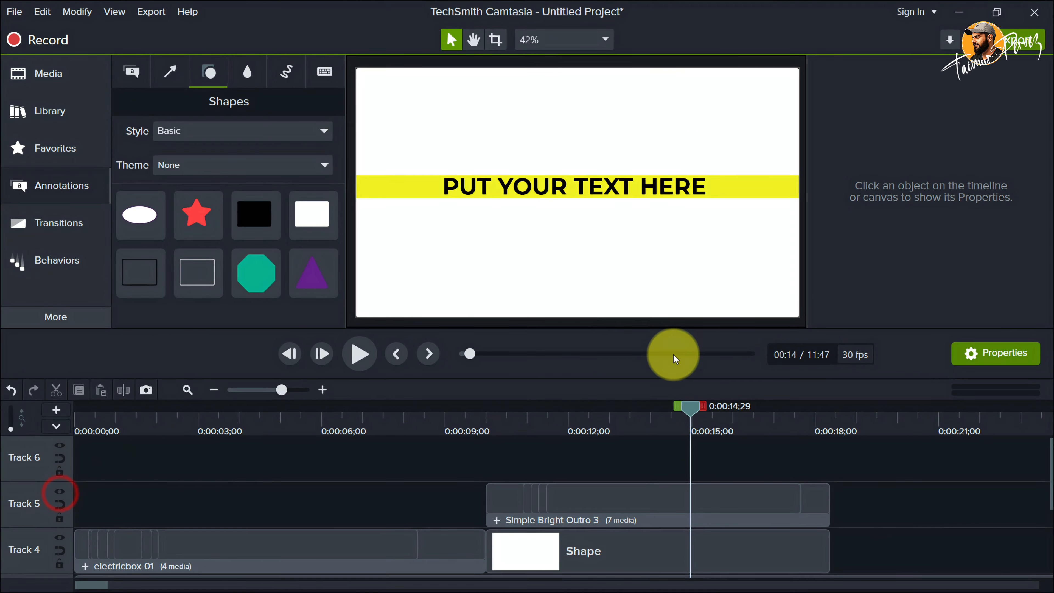
left_click(926, 463)
left_click_drag(697, 426, 669, 444)
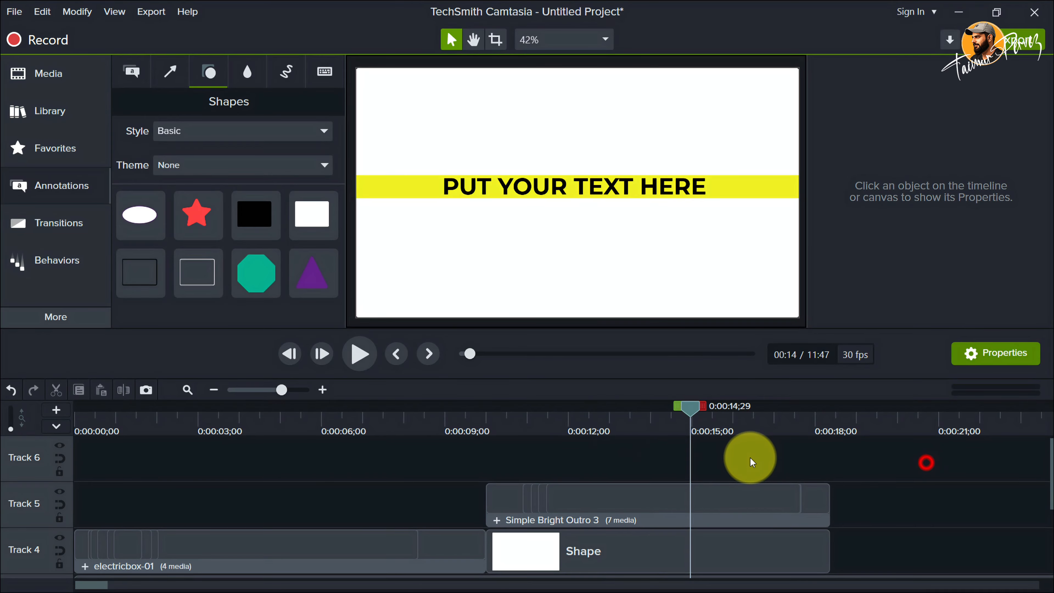